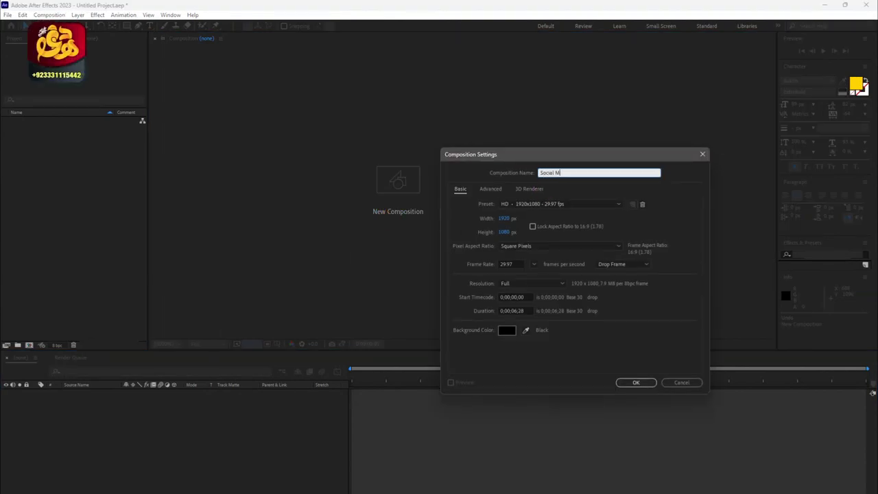
# Create the 6-second 1920x1080 comp 'Social Media Golden Lower Third' with a #00FF00 green background
pyautogui.write('rd')
pyautogui.press('Return')
pyautogui.hotkey('ctrl', 'k')
pyautogui.click(513, 311)
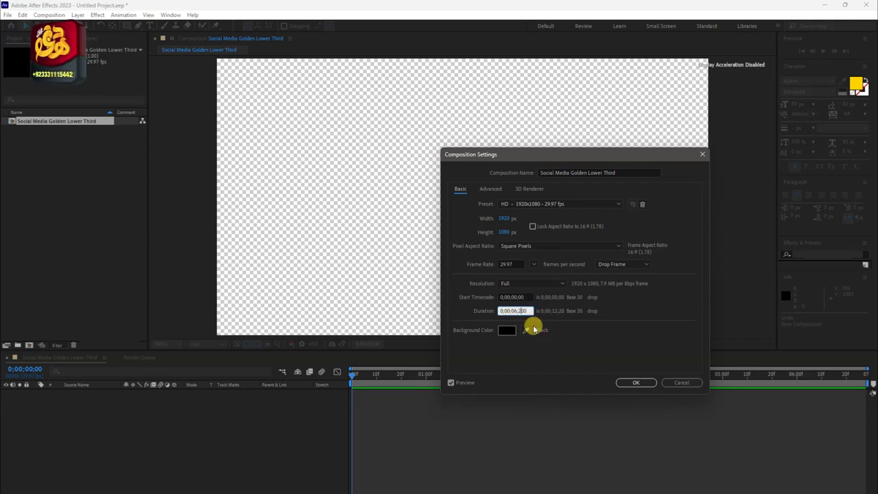
pyautogui.click(508, 330)
pyautogui.write('0ff00')
pyautogui.press('Return')
pyautogui.click(623, 382)
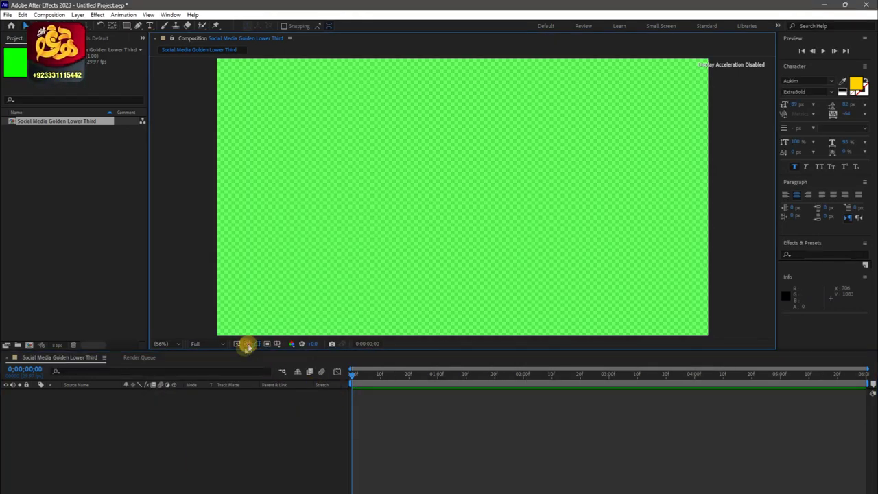
# Show the transparency grid instead of the green, then return to the parent project folder
pyautogui.click(247, 345)
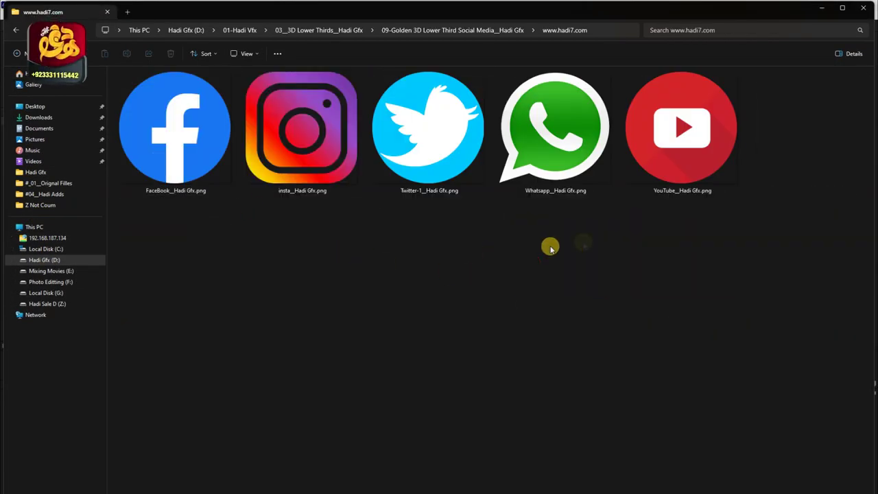
pyautogui.hotkey('alt', 'Left')
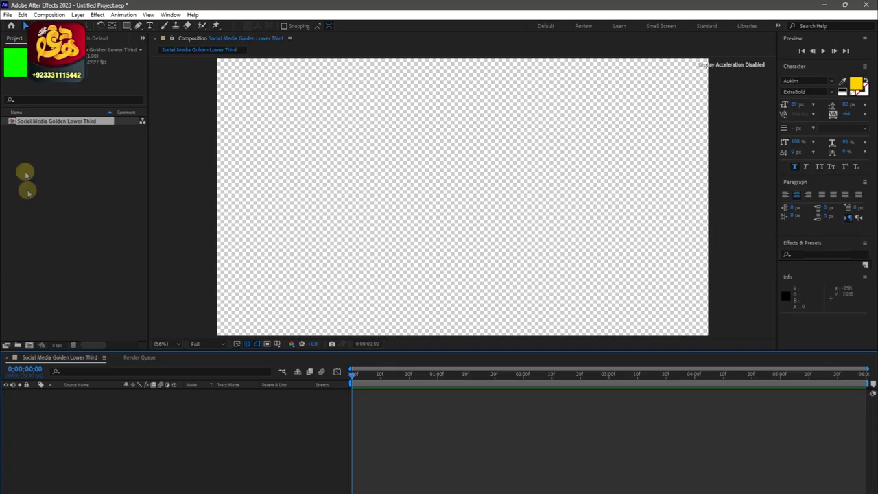
pyautogui.rightClick(36, 166)
pyautogui.click(55, 180)
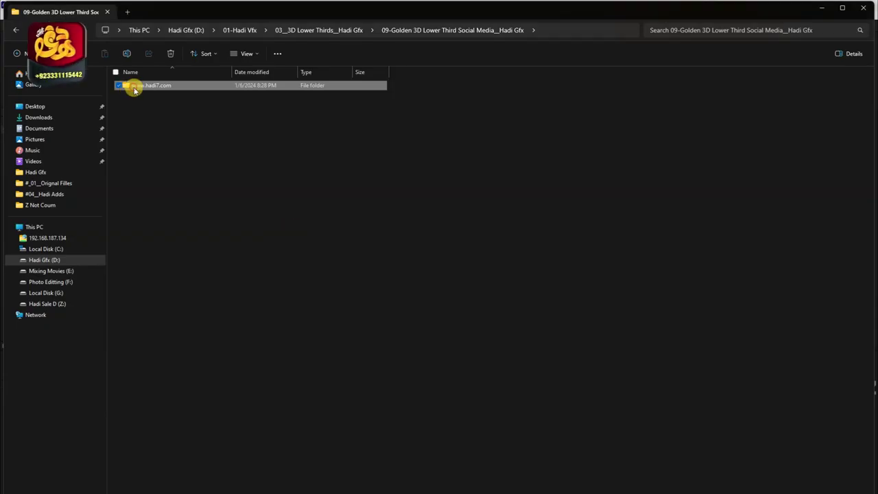
pyautogui.doubleClick(127, 84)
pyautogui.hotkey('ctrl', 'a')
pyautogui.moveTo(153, 172)
pyautogui.mouseDown()
pyautogui.moveTo(6, 148)
pyautogui.moveTo(30, 164)
pyautogui.moveTo(92, 430)
pyautogui.mouseUp()
# Add the YouTube logo to the comp at 60% scale and auto-trace it into a mask
pyautogui.click(41, 156)
pyautogui.click(43, 173)
pyautogui.moveTo(156, 402); pyautogui.dragTo(144, 409)
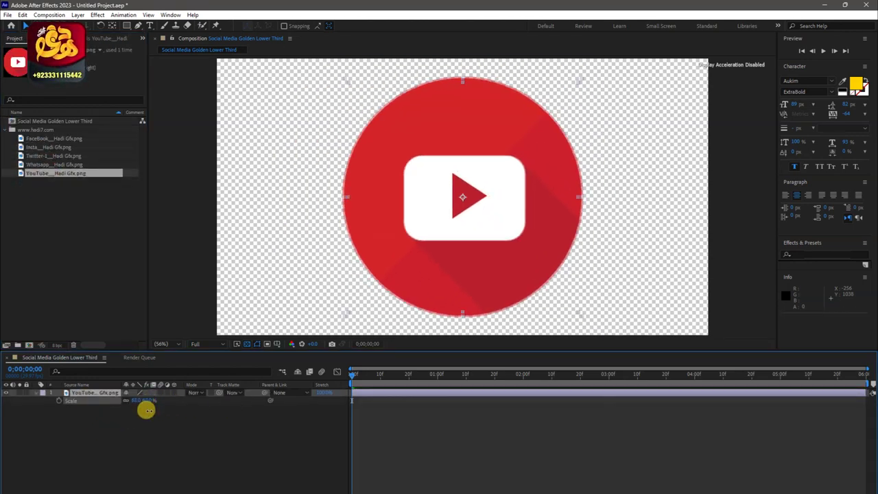
pyautogui.click(79, 14)
pyautogui.click(103, 308)
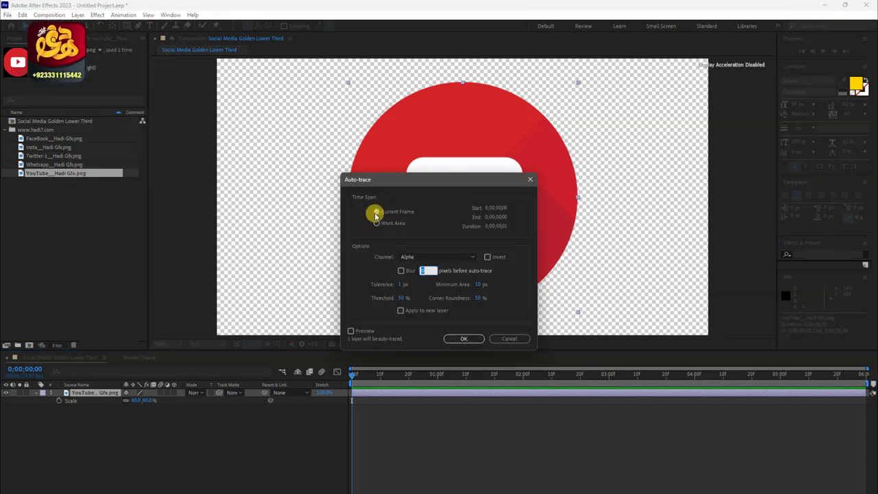
pyautogui.click(471, 346)
pyautogui.moveTo(330, 196); pyautogui.dragTo(450, 291)
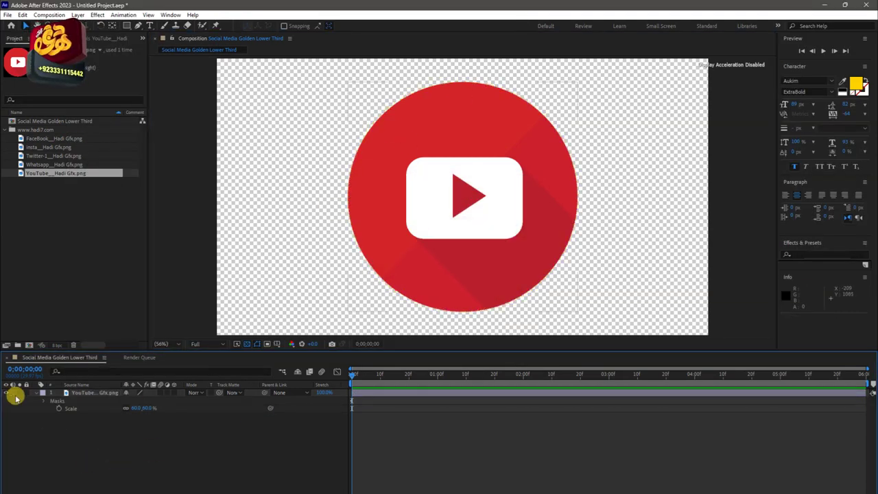
# Start a new solid layer in the composition
pyautogui.rightClick(94, 432)
pyautogui.moveTo(138, 319)
pyautogui.click(240, 338)
pyautogui.write('ESD__Hadi Gf')
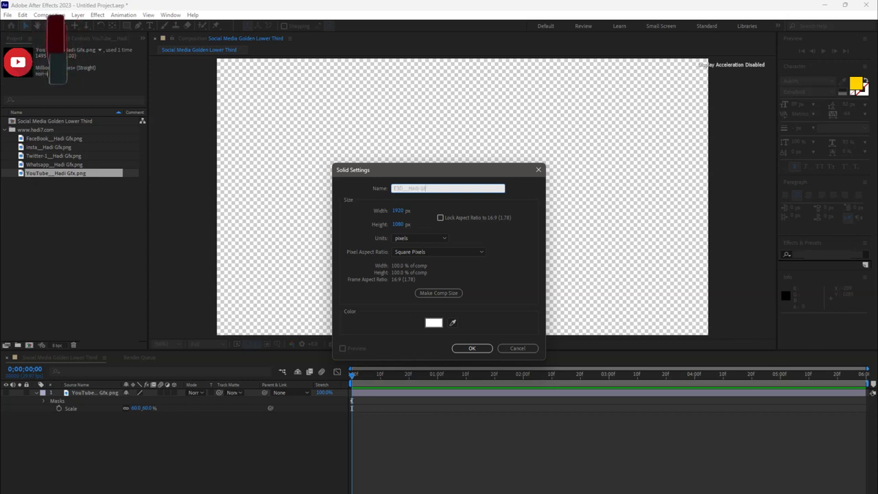
# Create the white solid and apply the Video Copilot Element effect to it
pyautogui.press('Return')
pyautogui.click(98, 14)
pyautogui.click(237, 293)
pyautogui.click(103, 38)
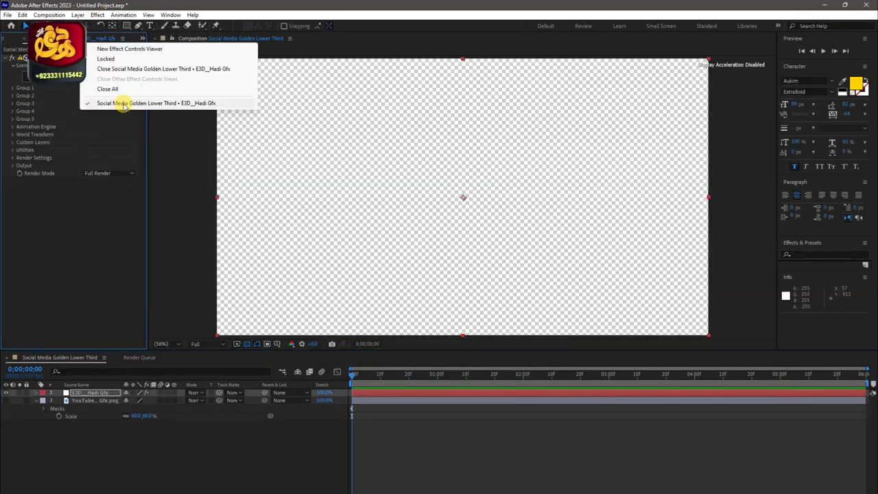
pyautogui.click(121, 103)
# Set Element's Custom Path Layer 1 and Texture Layer 1 to the YouTube layer
pyautogui.click(16, 142)
pyautogui.click(20, 150)
pyautogui.click(91, 158)
pyautogui.click(113, 192)
pyautogui.click(20, 274)
pyautogui.click(91, 282)
pyautogui.click(114, 333)
pyautogui.click(18, 57)
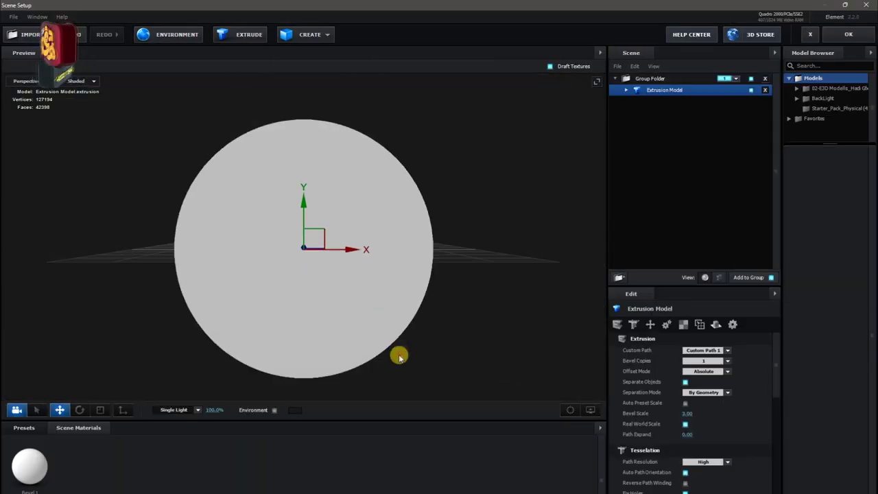
# Shrink the Group Folder's scale in Element 3D
pyautogui.moveTo(400, 356); pyautogui.dragTo(579, 135)
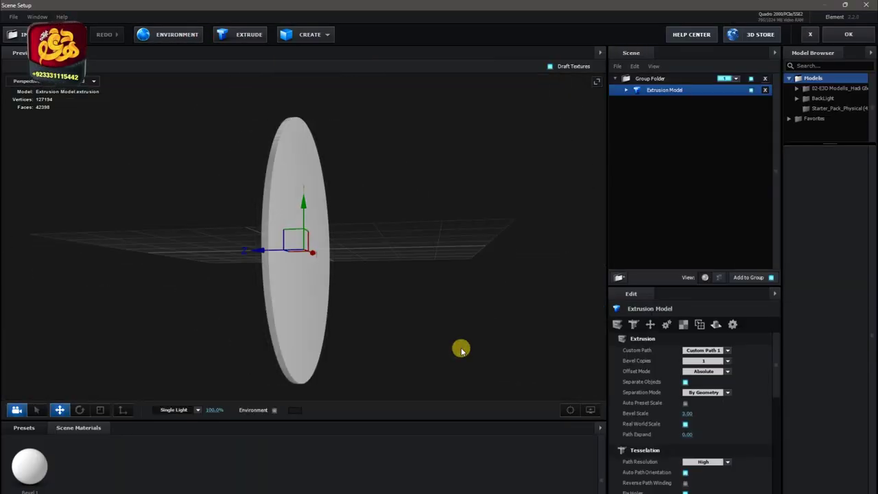
pyautogui.click(651, 79)
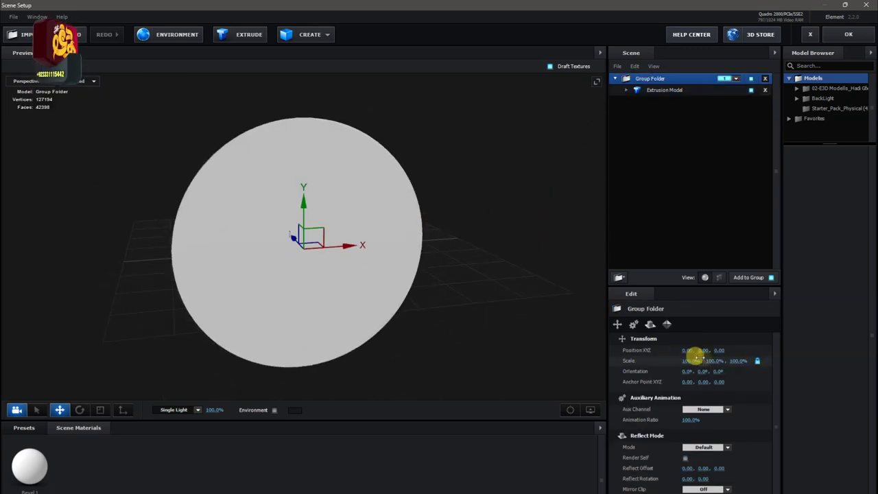
pyautogui.moveTo(690, 359); pyautogui.dragTo(661, 369)
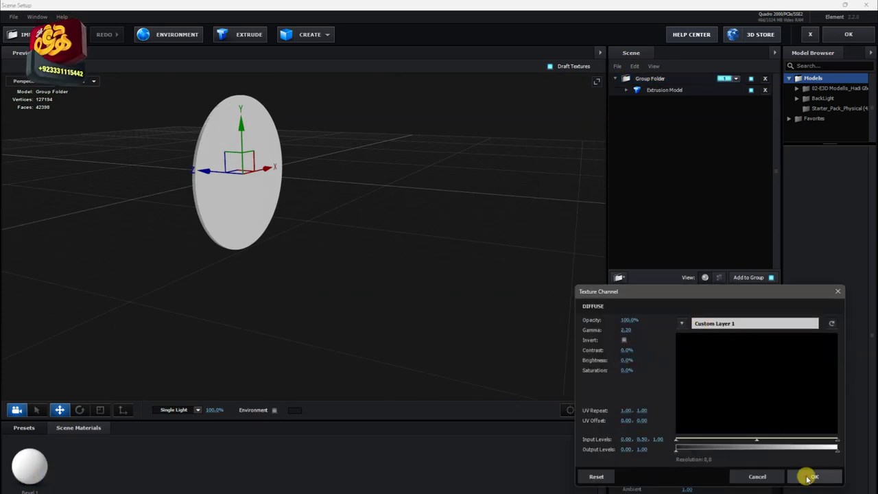
# Texture the disc's Diffuse channel with the YouTube__Hadi Gfx.png image
pyautogui.click(808, 478)
pyautogui.click(699, 268)
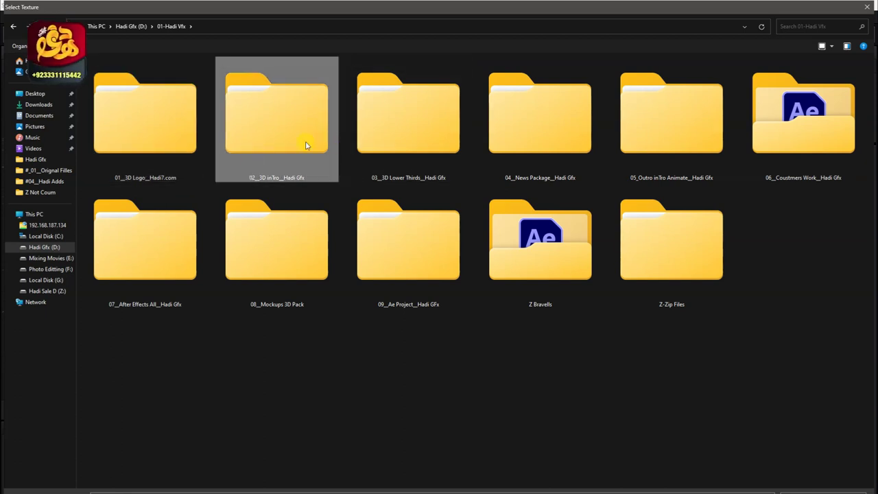
pyautogui.doubleClick(322, 108)
pyautogui.doubleClick(112, 157)
pyautogui.doubleClick(111, 75)
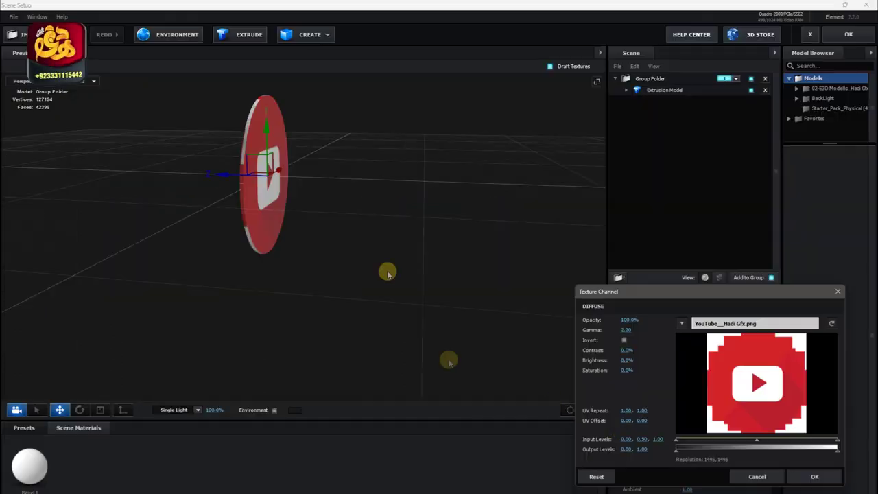
pyautogui.press('Return')
# Duplicate the disc's extrusion model
pyautogui.moveTo(434, 312)
pyautogui.mouseDown()
pyautogui.moveTo(241, 294)
pyautogui.moveTo(254, 240)
pyautogui.mouseUp()
pyautogui.scroll(3, 259, 280)
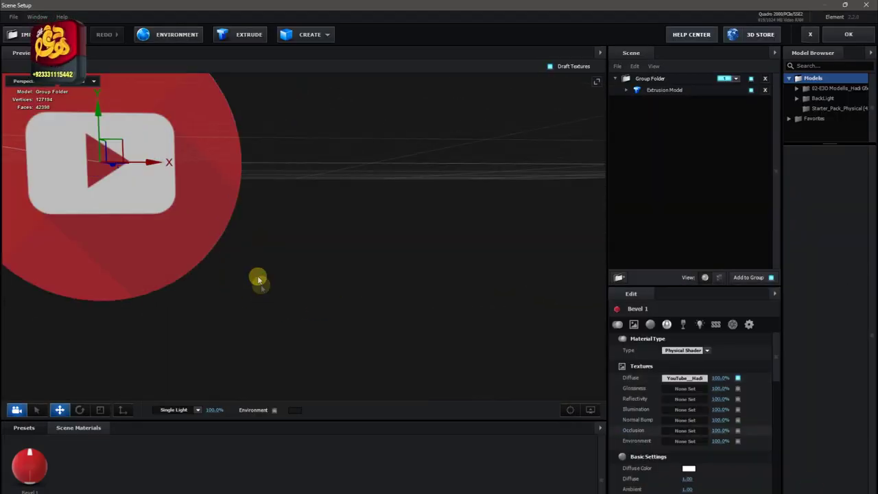
pyautogui.scroll(-3, 259, 280)
pyautogui.click(659, 89)
pyautogui.hotkey('ctrl', 'd')
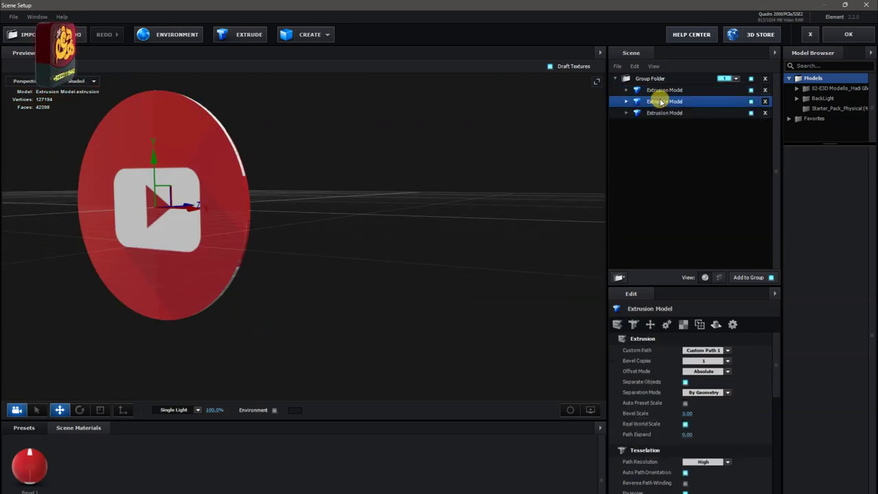
# Rename the middle extrusion model to Mid__Hadi Gfx
pyautogui.doubleClick(661, 102)
pyautogui.write('Mid__Hadi Gfx')
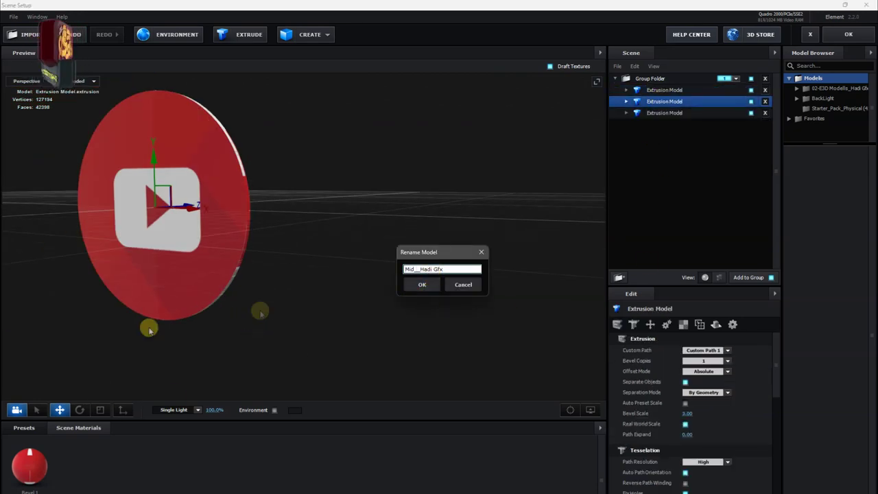
pyautogui.press('Return')
# Apply the Gold material preset and deepen the disc's extrusion
pyautogui.click(23, 428)
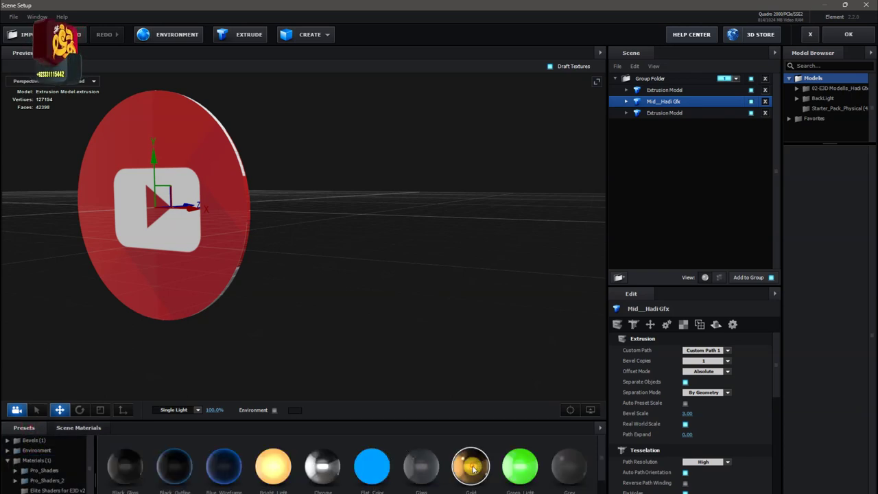
pyautogui.click(626, 102)
pyautogui.click(664, 112)
pyautogui.moveTo(686, 369)
pyautogui.mouseDown()
pyautogui.moveTo(688, 354)
pyautogui.moveTo(753, 349)
pyautogui.mouseUp()
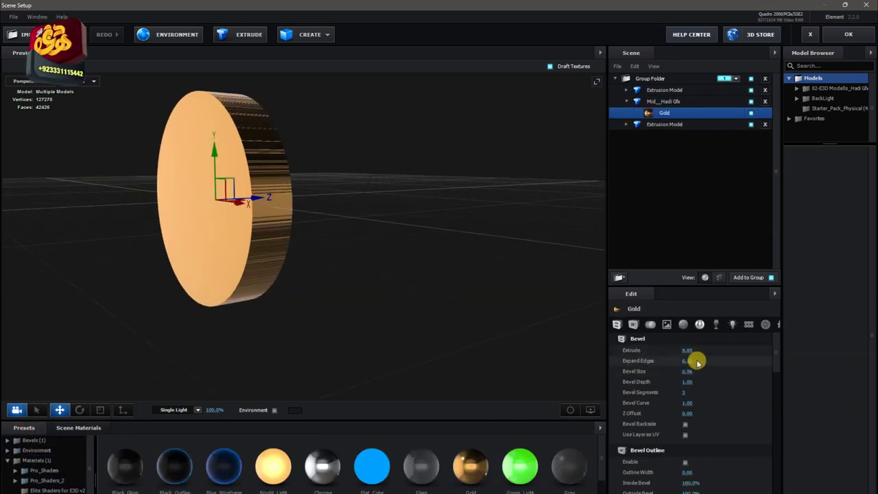
# Set the model's Tessellation Path Resolution to High
pyautogui.scroll(-5, 700, 441)
pyautogui.scroll(-5, 702, 441)
pyautogui.scroll(-5, 739, 471)
pyautogui.press('Up')
pyautogui.scroll(-1, 701, 460)
pyautogui.click(706, 430)
pyautogui.click(707, 430)
pyautogui.click(707, 431)
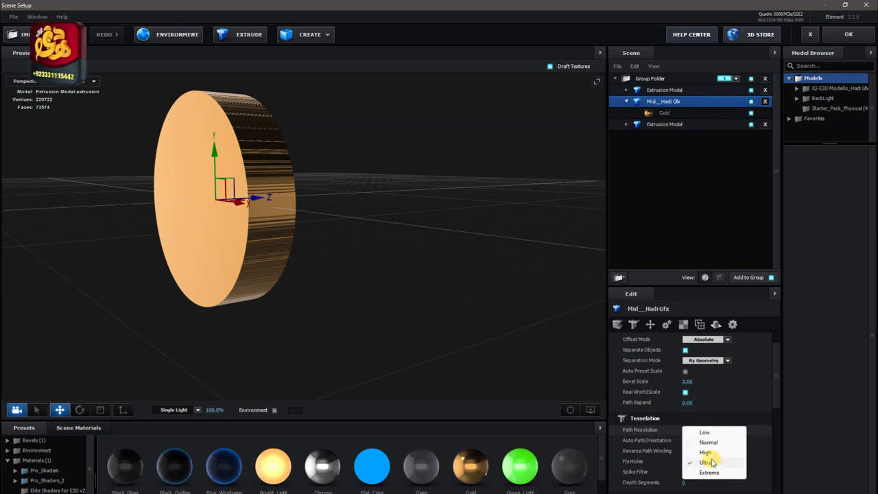
pyautogui.click(706, 453)
# Add a cylinder primitive and delete the extrusion disc models
pyautogui.click(322, 34)
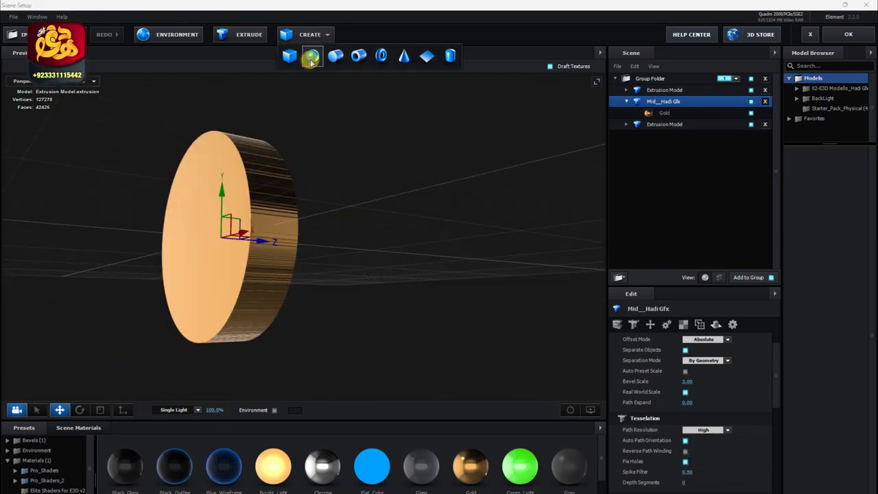
pyautogui.click(309, 55)
pyautogui.click(671, 104)
pyautogui.press('Delete')
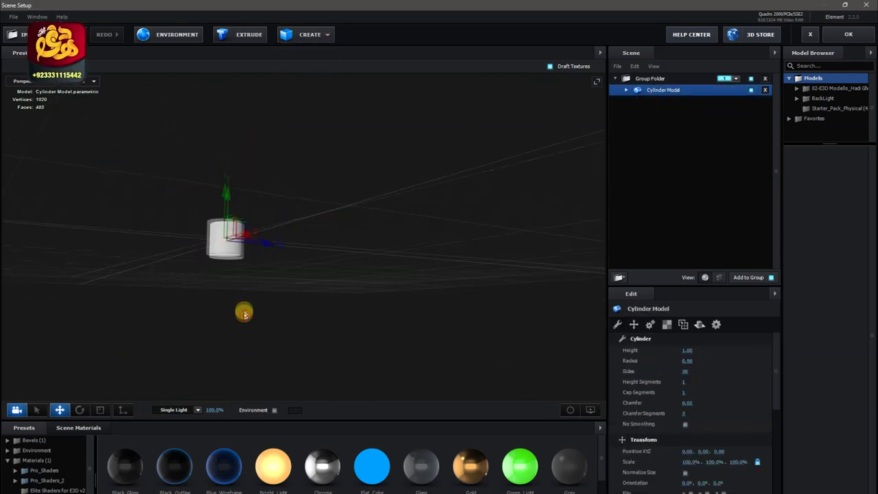
# Lay the cylinder on its side, make it Gold, and enlarge it
pyautogui.click(78, 410)
pyautogui.moveTo(157, 160); pyautogui.dragTo(127, 260)
pyautogui.click(457, 467)
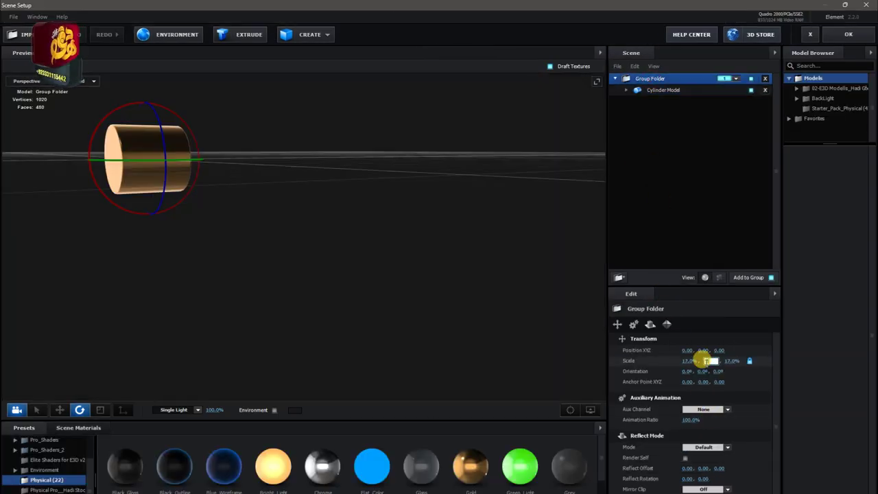
pyautogui.moveTo(703, 360); pyautogui.dragTo(727, 360)
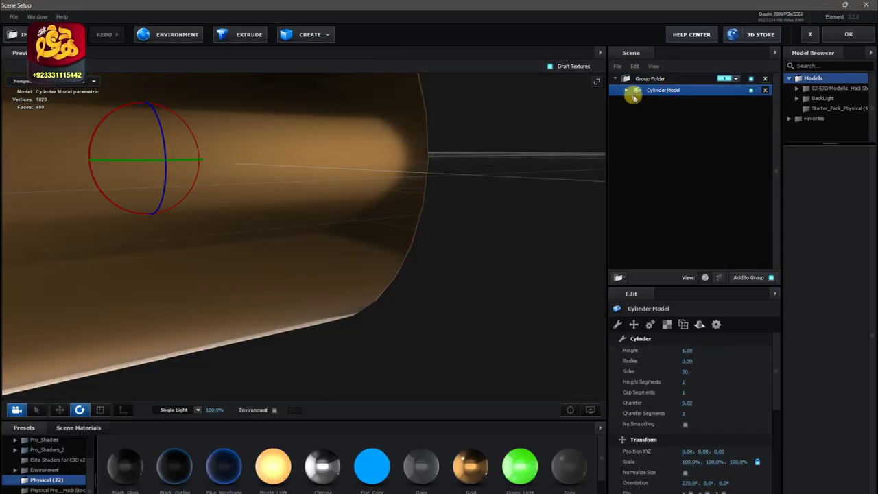
# Set the Cylinder Model's radius to 0.50
pyautogui.click(631, 90)
pyautogui.scroll(-3, 719, 434)
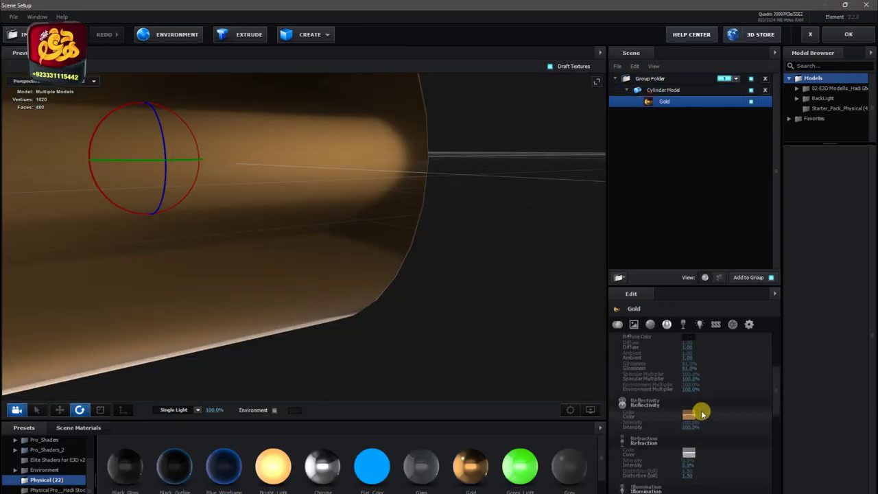
pyautogui.moveTo(716, 443); pyautogui.dragTo(682, 435)
pyautogui.scroll(2, 734, 404)
pyautogui.scroll(-2, 721, 411)
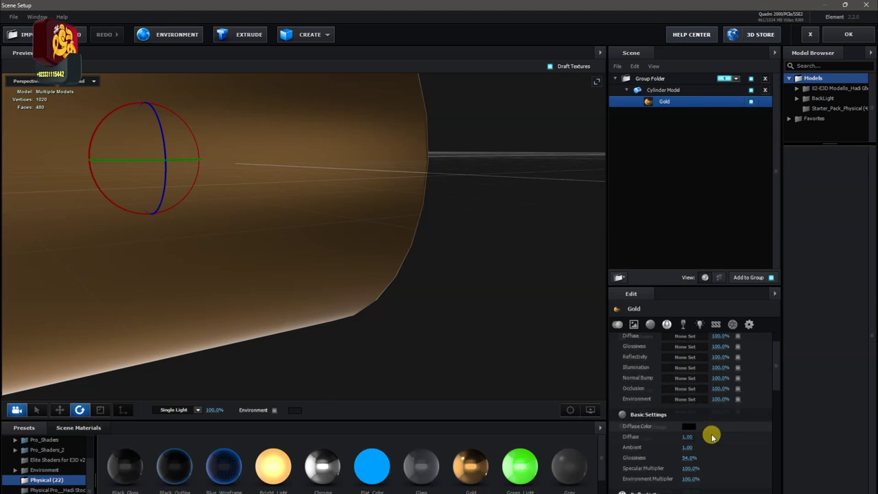
pyautogui.click(663, 90)
pyautogui.moveTo(688, 362); pyautogui.dragTo(685, 362)
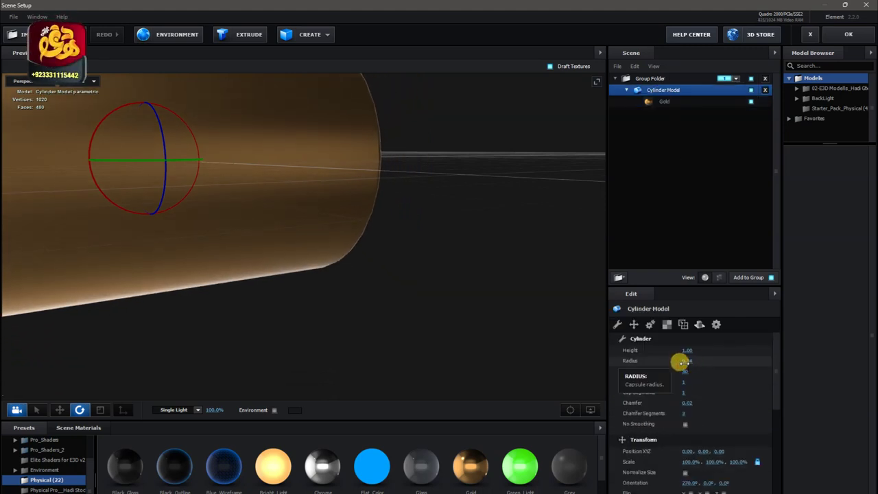
pyautogui.press('Return')
# Give the cylinder 100 sides and leave its chamfer at 0
pyautogui.doubleClick(684, 371)
pyautogui.write('30')
pyautogui.press('Return')
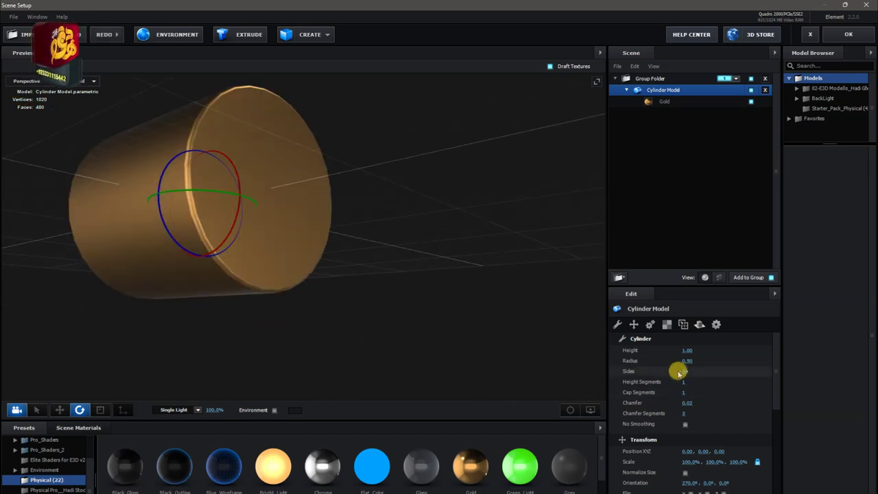
pyautogui.moveTo(736, 371); pyautogui.dragTo(696, 370)
pyautogui.moveTo(282, 292); pyautogui.dragTo(206, 290)
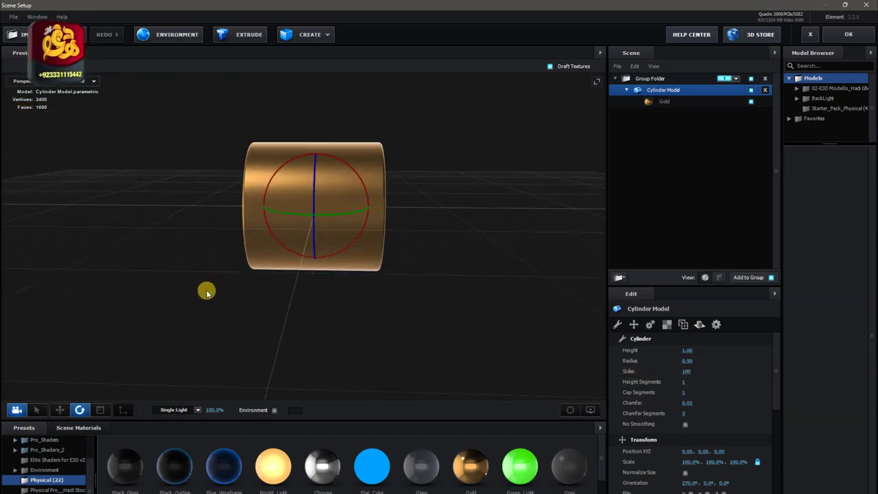
pyautogui.moveTo(683, 403); pyautogui.dragTo(478, 344)
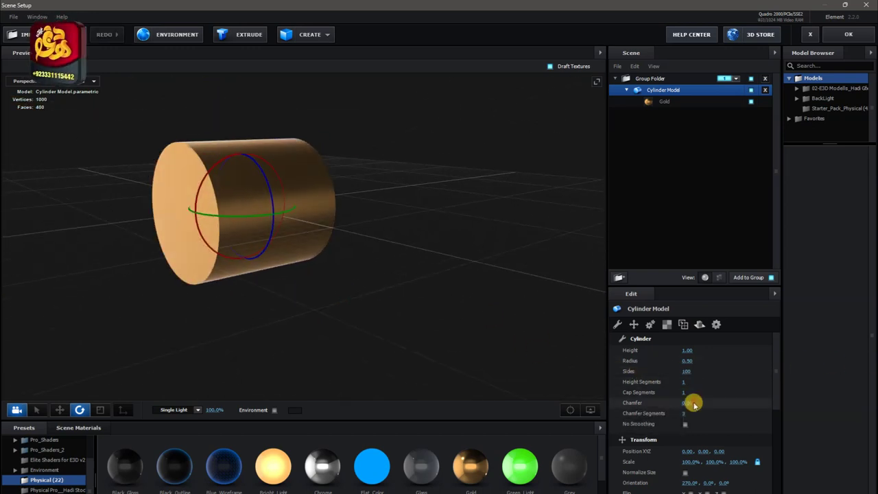
pyautogui.click(690, 403)
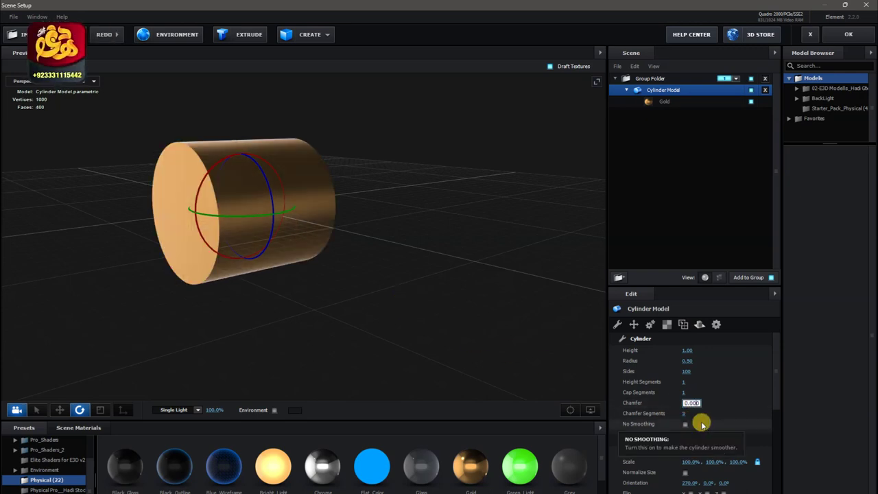
# Flatten the cylinder into a thin disc and rename it Mid__Hadi Gfx
pyautogui.moveTo(687, 351); pyautogui.dragTo(656, 353)
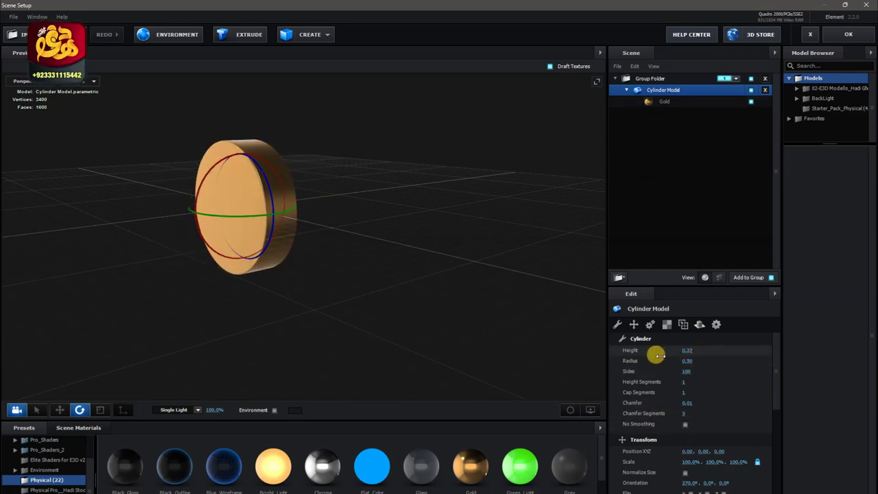
pyautogui.moveTo(319, 308); pyautogui.dragTo(613, 133)
pyautogui.doubleClick(657, 92)
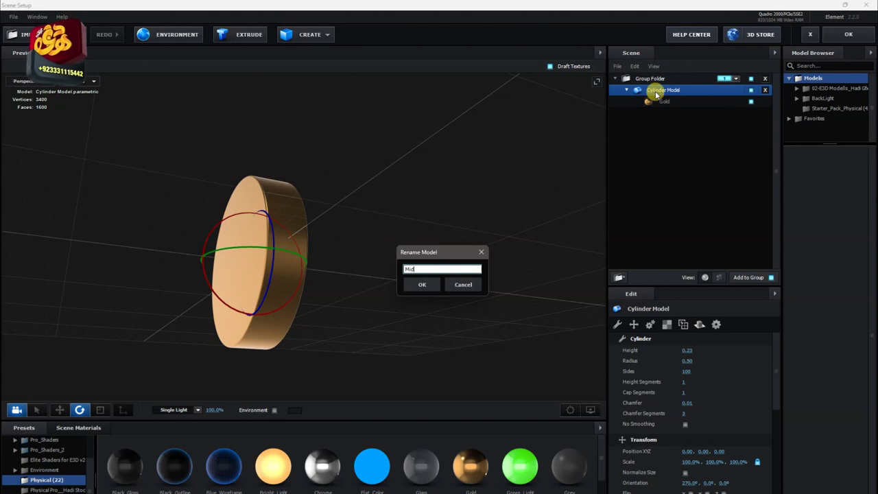
pyautogui.write('fx')
pyautogui.press('Return')
# Duplicate the disc and inspect the copy's YouTube face and Bevel 1 material
pyautogui.hotkey('ctrl', 'd')
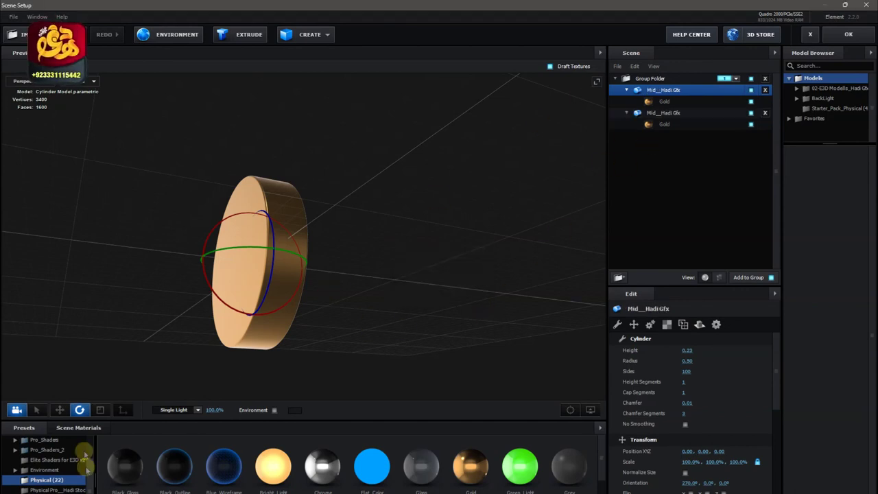
pyautogui.moveTo(388, 276); pyautogui.dragTo(655, 120)
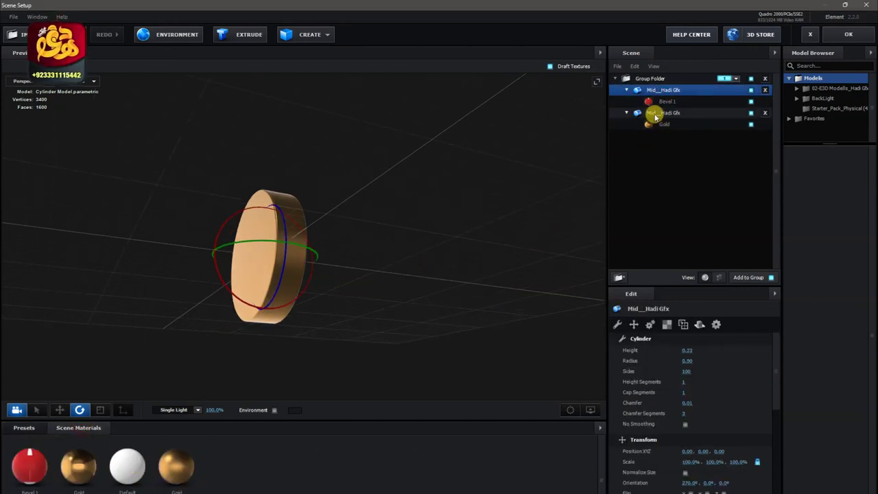
pyautogui.moveTo(337, 266); pyautogui.dragTo(366, 176)
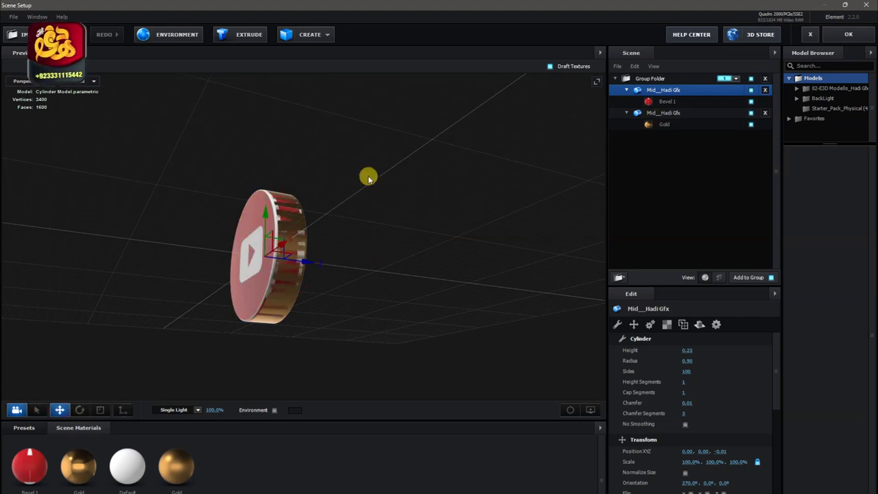
pyautogui.click(662, 101)
pyautogui.scroll(-3, 696, 411)
pyautogui.scroll(3, 697, 412)
# Set the copy's texture mapping to Box
pyautogui.click(663, 90)
pyautogui.moveTo(562, 410); pyautogui.dragTo(270, 341)
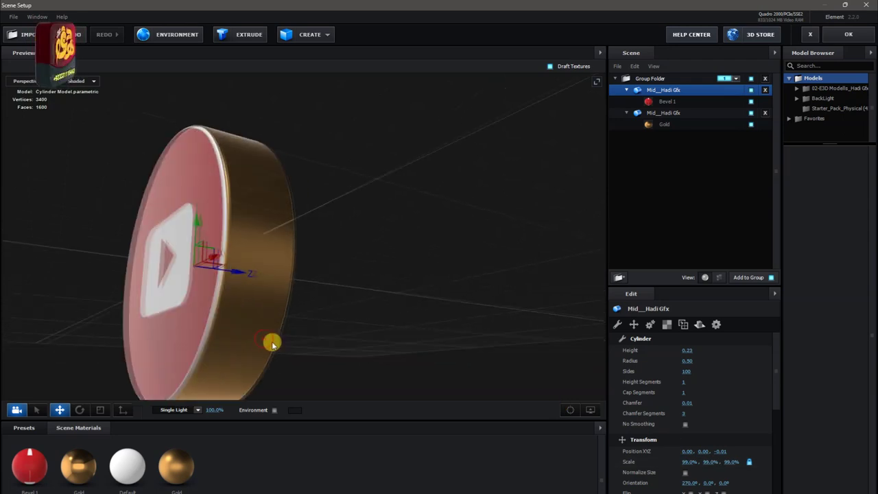
pyautogui.scroll(5, 357, 349)
pyautogui.scroll(-3, 709, 406)
pyautogui.scroll(-5, 730, 475)
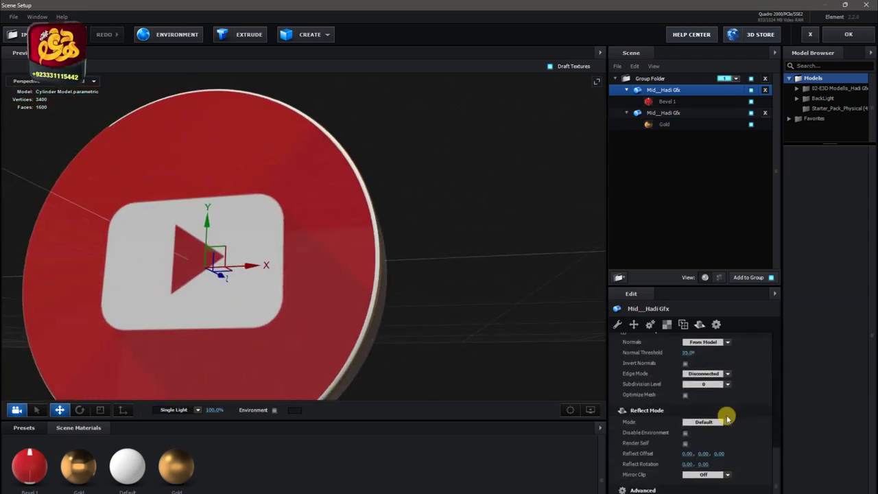
pyautogui.scroll(5, 724, 405)
pyautogui.scroll(-5, 727, 411)
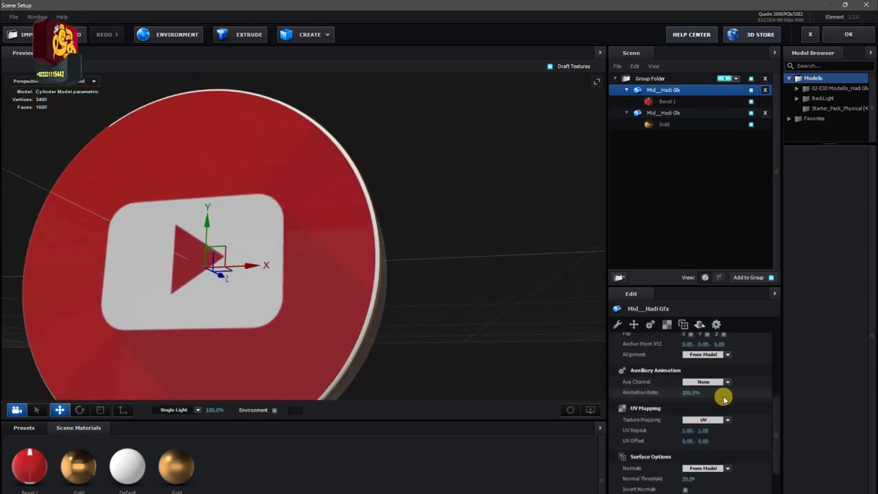
pyautogui.click(727, 422)
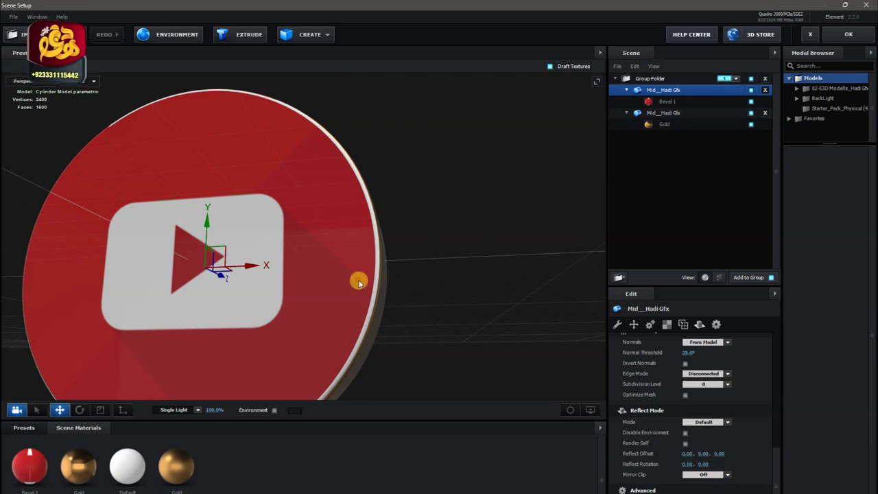
pyautogui.scroll(4, 724, 446)
pyautogui.click(727, 453)
pyautogui.click(700, 368)
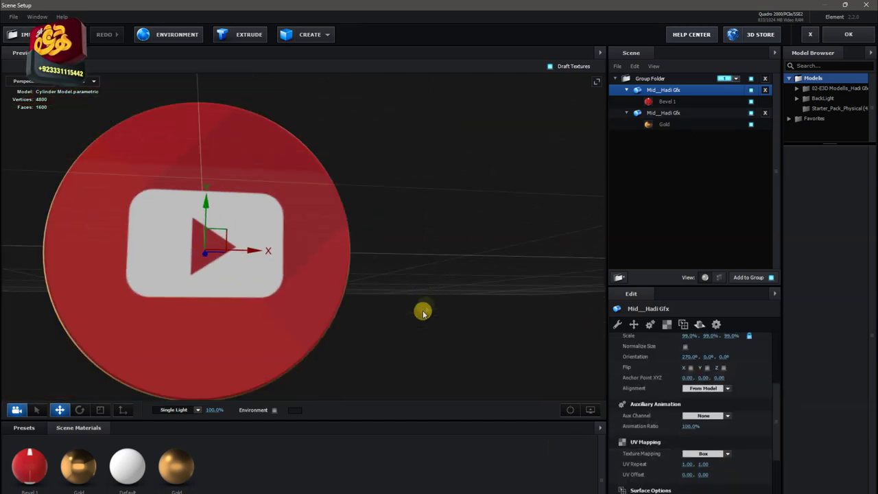
# Duplicate the YouTube-faced disc and rotate the new copy a half turn
pyautogui.moveTo(423, 313); pyautogui.dragTo(359, 280)
pyautogui.scroll(-2, 395, 348)
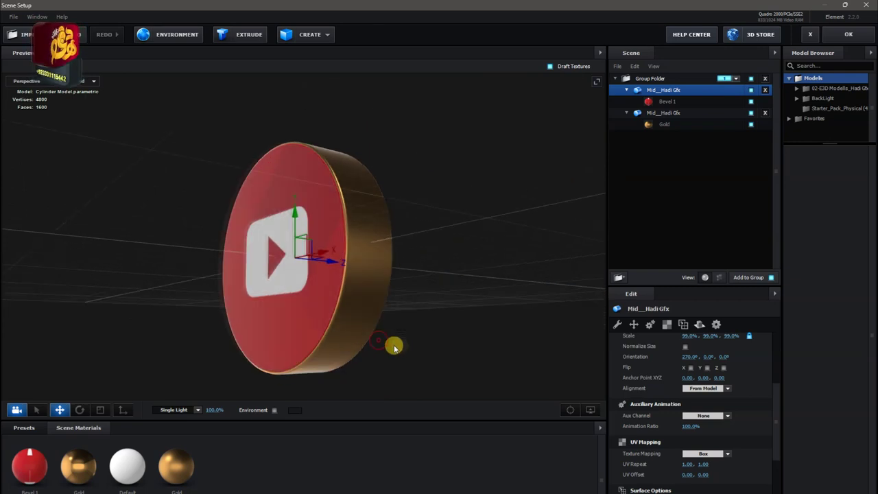
pyautogui.moveTo(394, 348); pyautogui.dragTo(333, 363)
pyautogui.hotkey('ctrl', 'd')
pyautogui.moveTo(387, 251); pyautogui.dragTo(614, 243)
pyautogui.press('w')
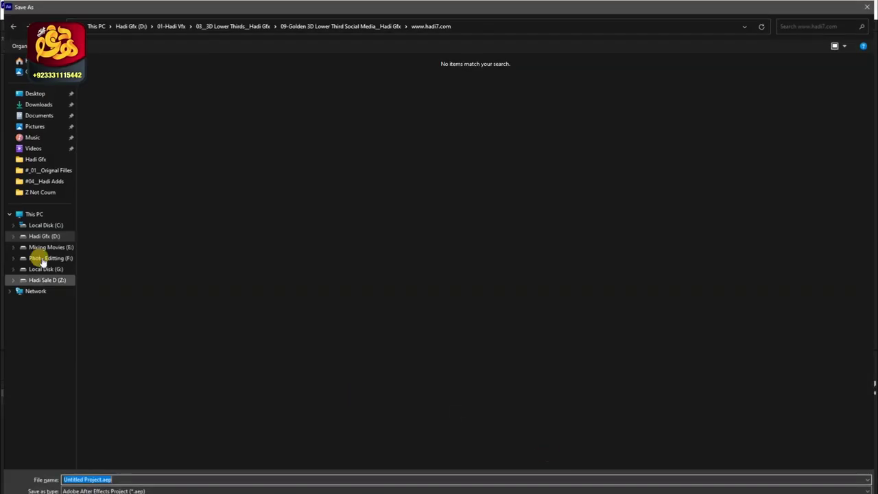
# Save the project as '09-Golden 3D Lower Third Social Media__Hadi Gfx' in D:\01-Hadi Vfx's golden lower third folder
pyautogui.click(44, 236)
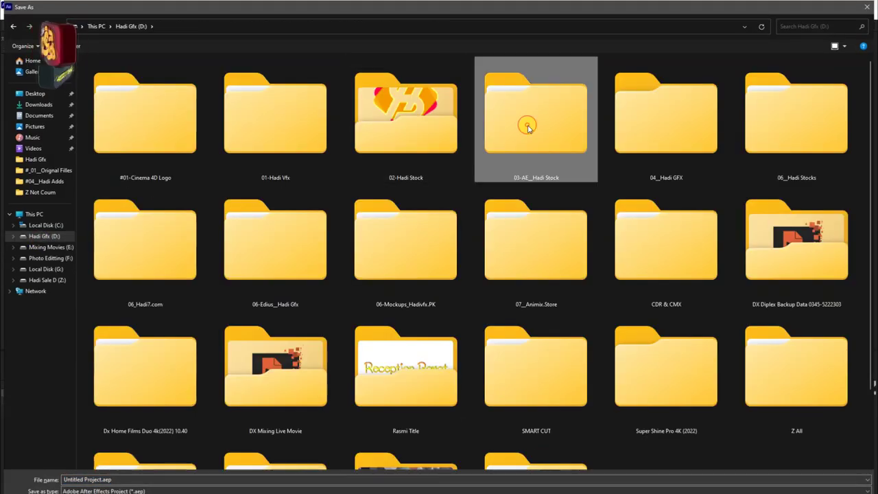
pyautogui.doubleClick(317, 119)
pyautogui.doubleClick(168, 154)
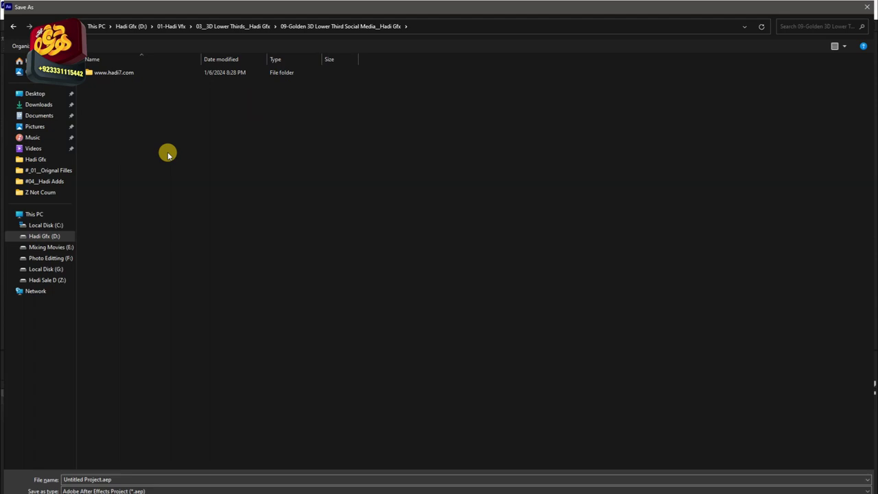
pyautogui.click(329, 26)
pyautogui.click(196, 479)
pyautogui.write('09-Golden 3D Lower Third Social Media__Hadi Gfx')
pyautogui.press('Return')
# Deselect all layers and collapse the Custom Layers settings
pyautogui.click(261, 479)
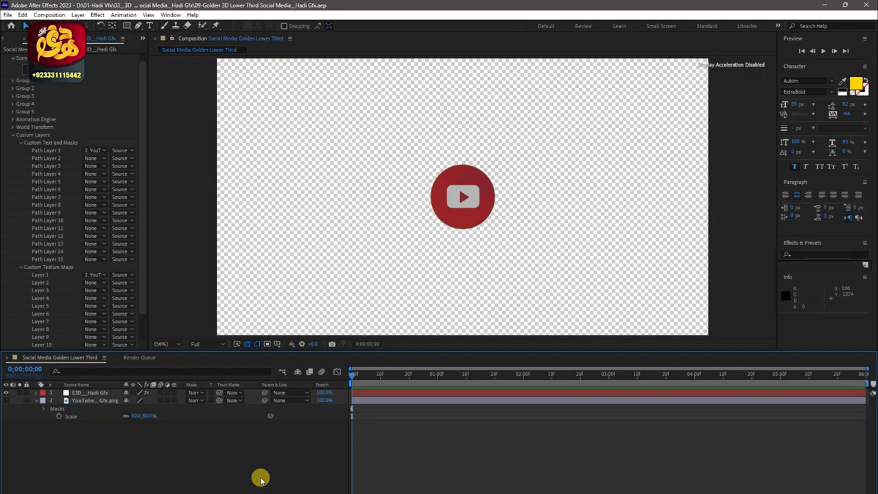
pyautogui.click(19, 137)
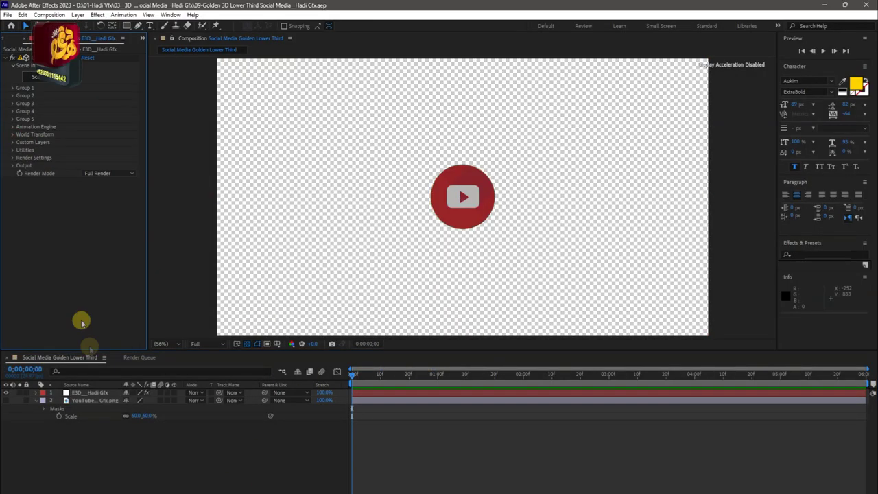
pyautogui.rightClick(133, 452)
pyautogui.moveTo(180, 339)
pyautogui.click(183, 480)
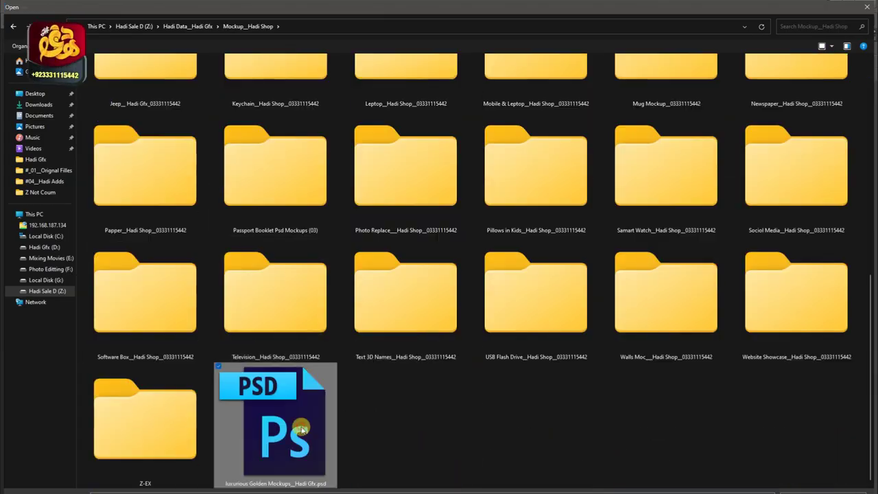
# Place a yellow rounded bar in the golden mockup's design placeholder and save it
pyautogui.doubleClick(301, 427)
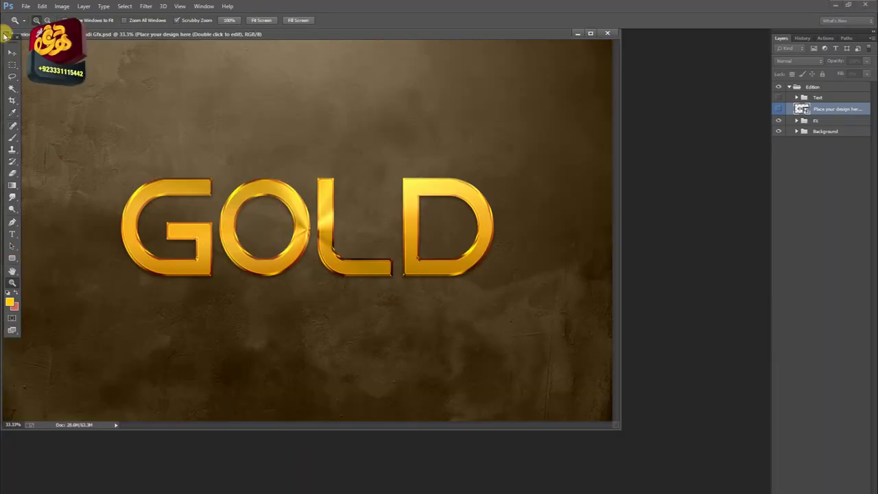
pyautogui.moveTo(362, 37); pyautogui.dragTo(399, 54)
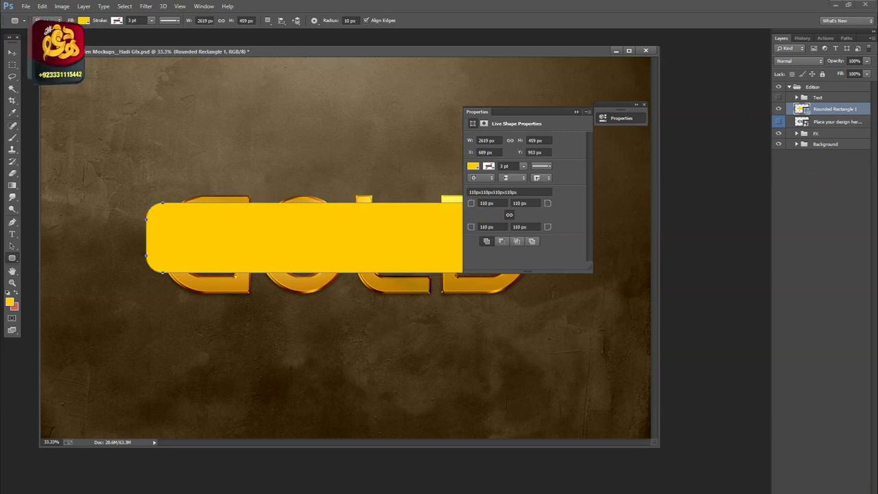
pyautogui.doubleClick(796, 120)
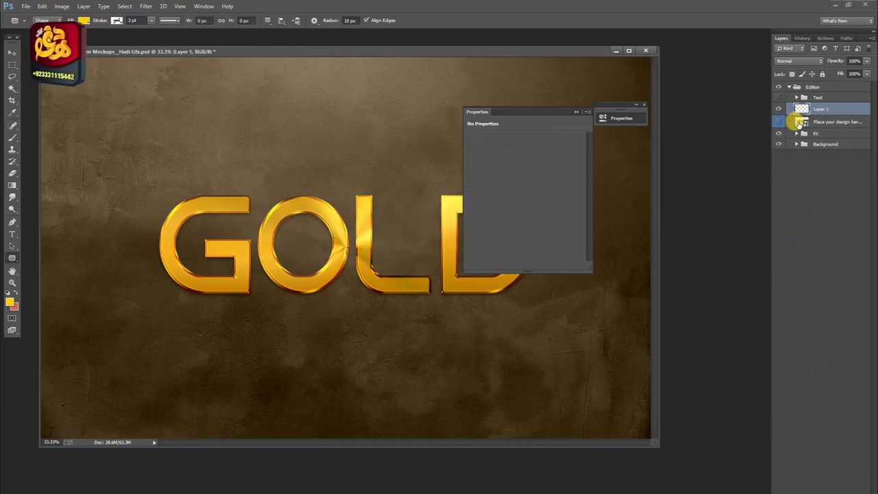
pyautogui.press('Return')
pyautogui.hotkey('ctrl', 's')
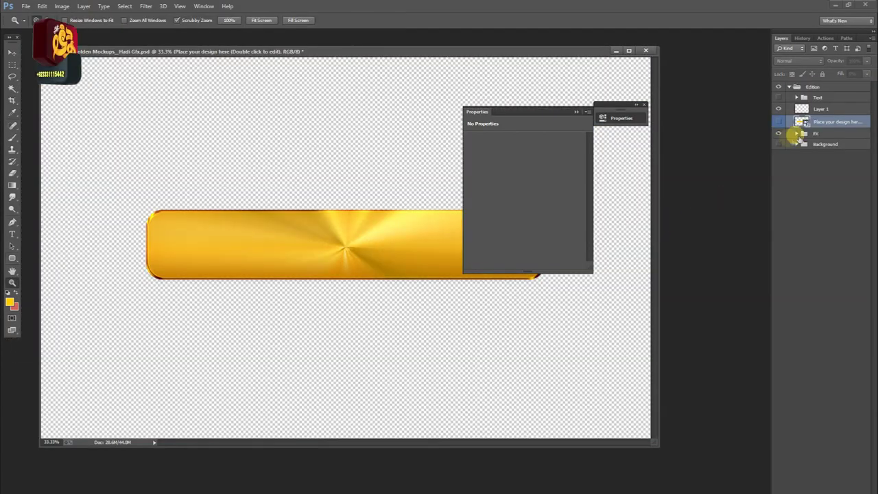
# Merge the FX group and view the canvas full-screen with the Move tool
pyautogui.click(798, 135)
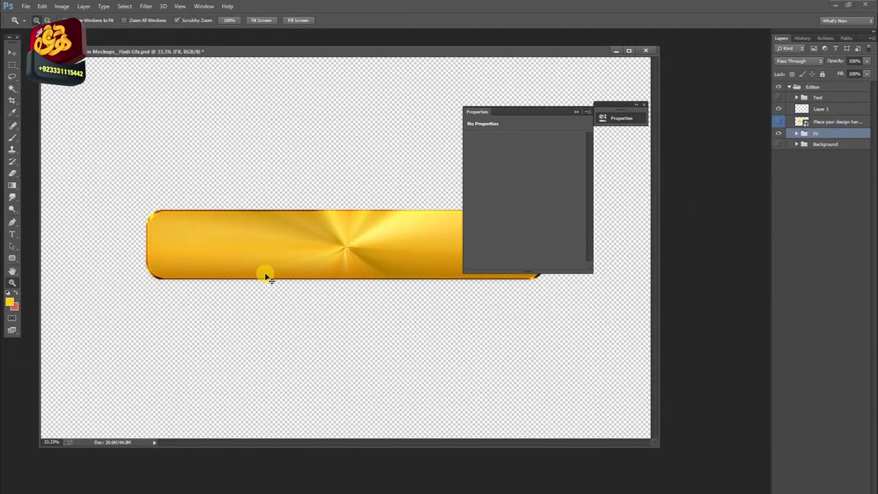
pyautogui.hotkey('ctrl', 'e')
pyautogui.press('f')
pyautogui.press('v')
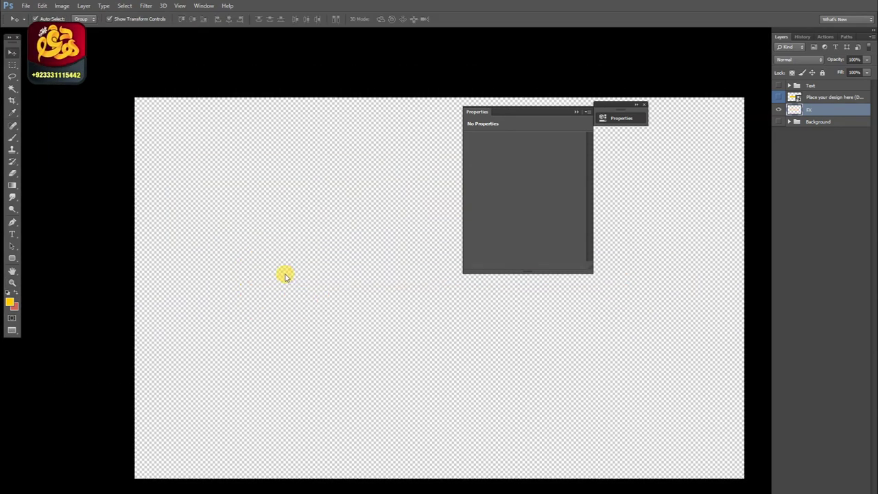
# Find the lower Surface layer in the gold bar's group and open its layer style settings
pyautogui.keyDown('shift'); pyautogui.click(804, 155); pyautogui.keyUp('shift')
pyautogui.click(804, 143)
pyautogui.click(785, 155)
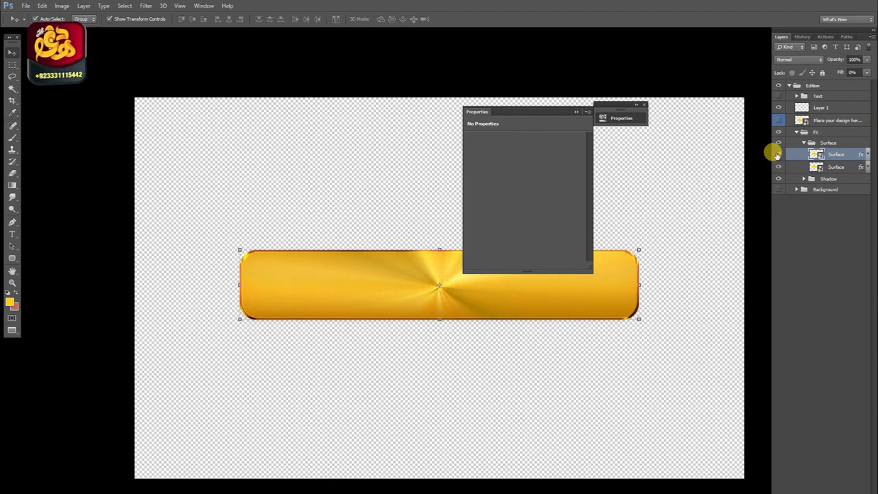
pyautogui.click(778, 155)
pyautogui.click(778, 154)
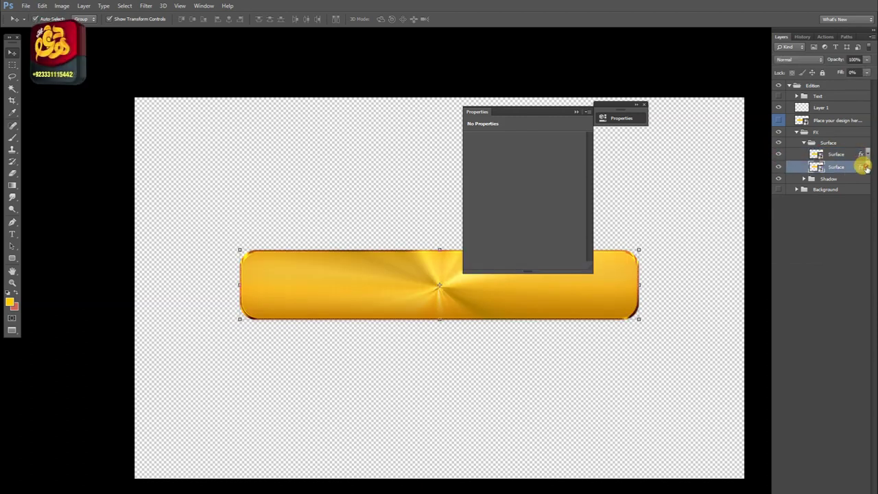
pyautogui.click(866, 168)
pyautogui.doubleClick(837, 185)
# Compare the bar's effects and try several overlay patterns, then discard the experiments
pyautogui.click(479, 360)
pyautogui.click(478, 361)
pyautogui.click(478, 391)
pyautogui.click(478, 391)
pyautogui.click(498, 391)
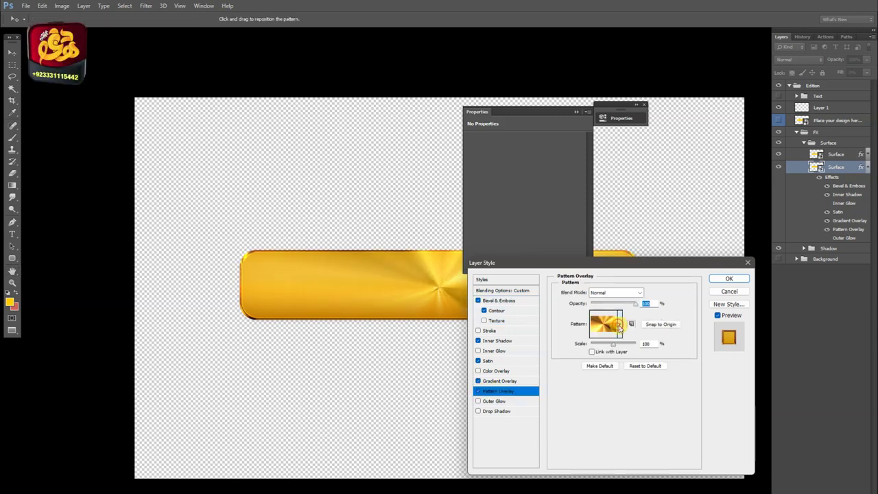
pyautogui.click(620, 323)
pyautogui.click(567, 353)
pyautogui.click(563, 353)
pyautogui.click(584, 369)
pyautogui.click(678, 380)
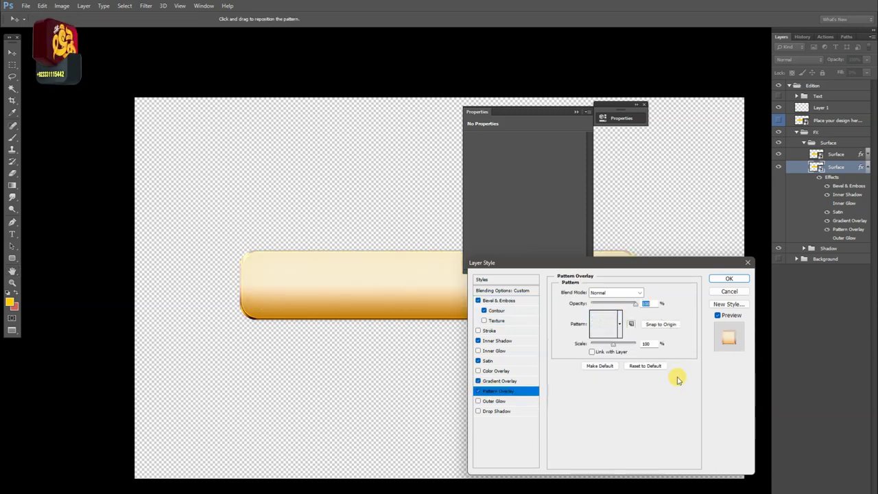
pyautogui.click(729, 292)
# Set the Surface layer's Pattern Overlay scale to 480% and lower its opacity
pyautogui.doubleClick(841, 186)
pyautogui.click(498, 391)
pyautogui.moveTo(613, 344)
pyautogui.mouseDown()
pyautogui.moveTo(603, 345)
pyautogui.moveTo(623, 343)
pyautogui.mouseUp()
pyautogui.moveTo(635, 303); pyautogui.dragTo(609, 310)
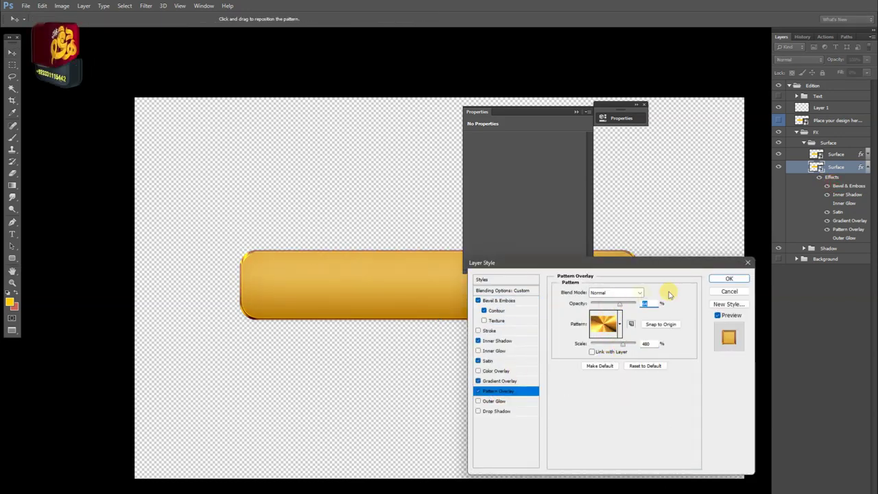
pyautogui.click(724, 278)
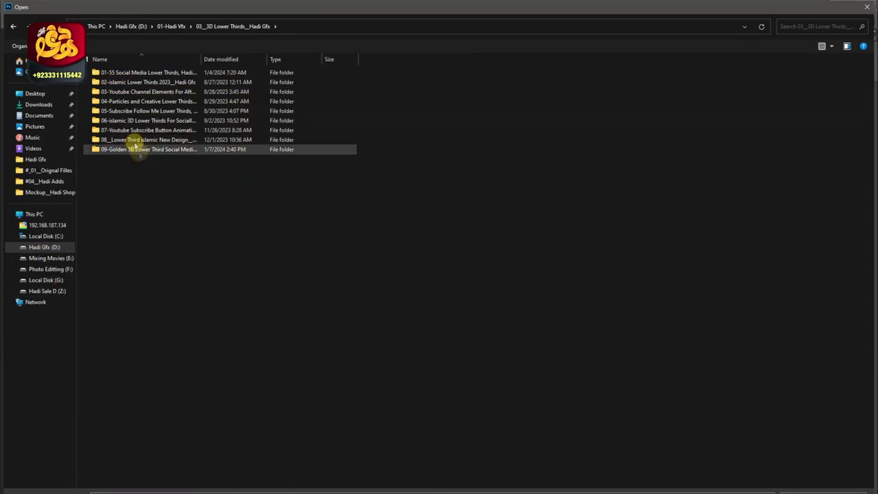
# Open the Facebook PNG from the lower-third folder and crop the canvas to the bar
pyautogui.doubleClick(140, 149)
pyautogui.doubleClick(131, 73)
pyautogui.doubleClick(108, 83)
pyautogui.hotkey('ctrl', '-')
pyautogui.hotkey('ctrl', '-')
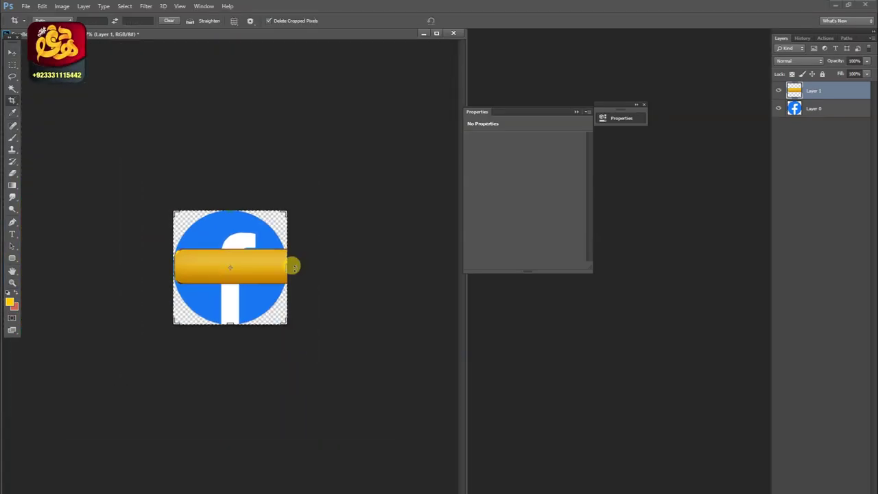
pyautogui.moveTo(293, 266); pyautogui.dragTo(338, 266)
pyautogui.moveTo(249, 222); pyautogui.dragTo(231, 243)
pyautogui.moveTo(232, 315); pyautogui.dragTo(229, 291)
pyautogui.press('Return')
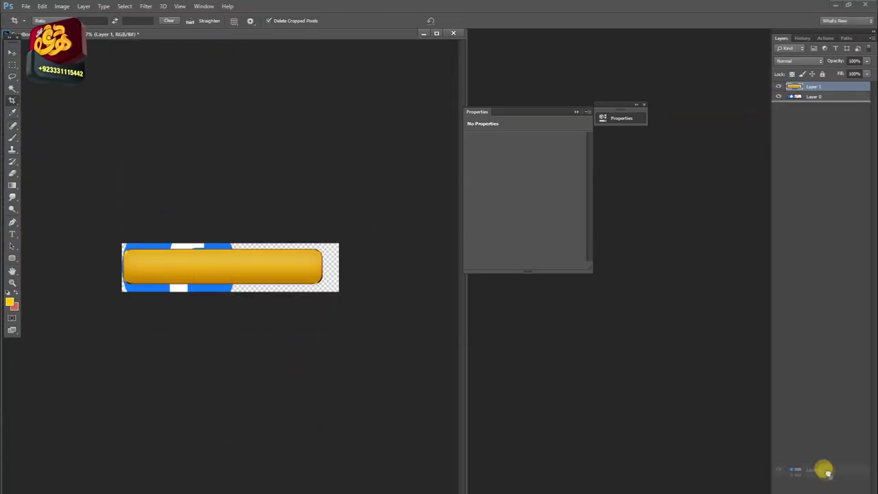
# Delete the Facebook icon layer and reposition the bar strip on screen
pyautogui.moveTo(828, 472); pyautogui.dragTo(828, 472)
pyautogui.click(196, 20)
pyautogui.hotkey('ctrl', '+')
pyautogui.press('m')
pyautogui.press('f')
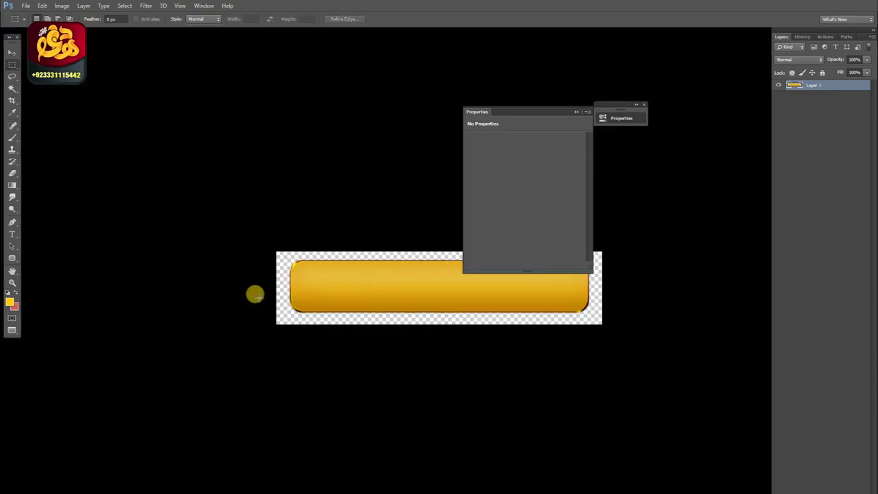
pyautogui.press('v')
pyautogui.moveTo(254, 294); pyautogui.dragTo(252, 376)
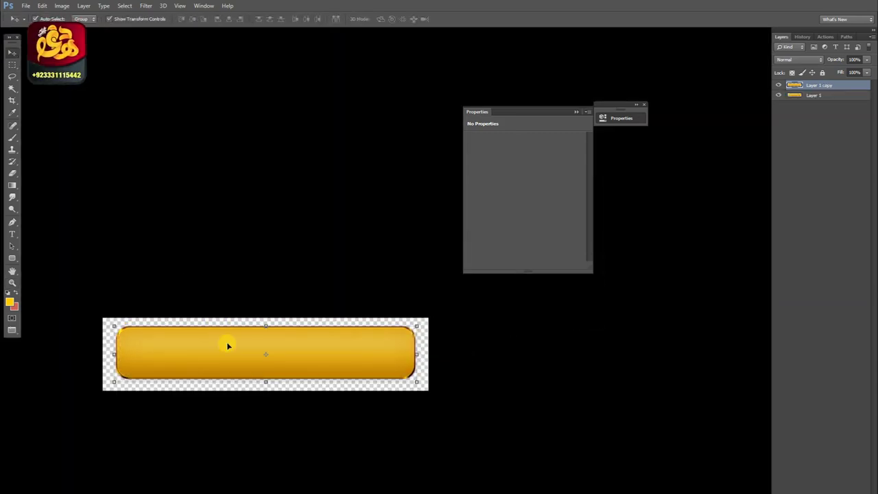
# Place bar copies behind the original, tint one red (saturation +83) and one dark purple (lightness -60), offset right
pyautogui.hotkey('ctrl', '[')
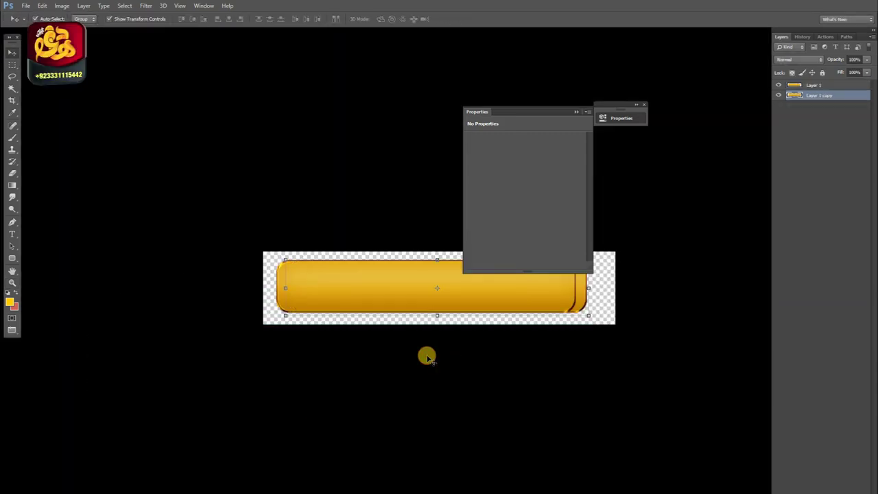
pyautogui.hotkey('ctrl', 'u')
pyautogui.moveTo(668, 338); pyautogui.dragTo(706, 338)
pyautogui.moveTo(668, 315); pyautogui.dragTo(657, 318)
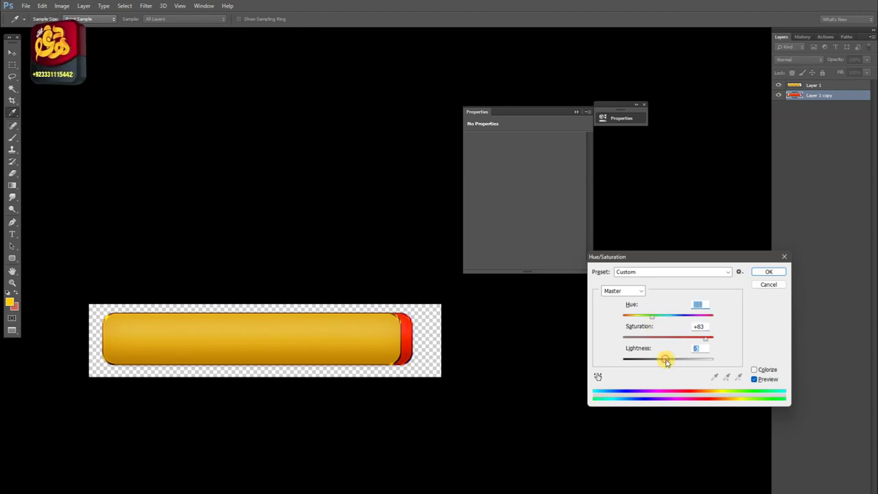
pyautogui.click(769, 272)
pyautogui.moveTo(244, 343); pyautogui.dragTo(284, 323)
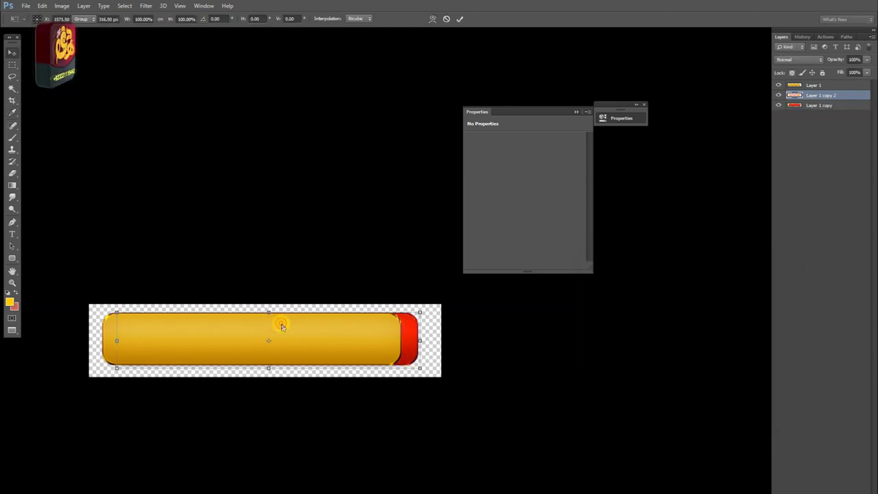
pyautogui.moveTo(669, 360); pyautogui.dragTo(642, 361)
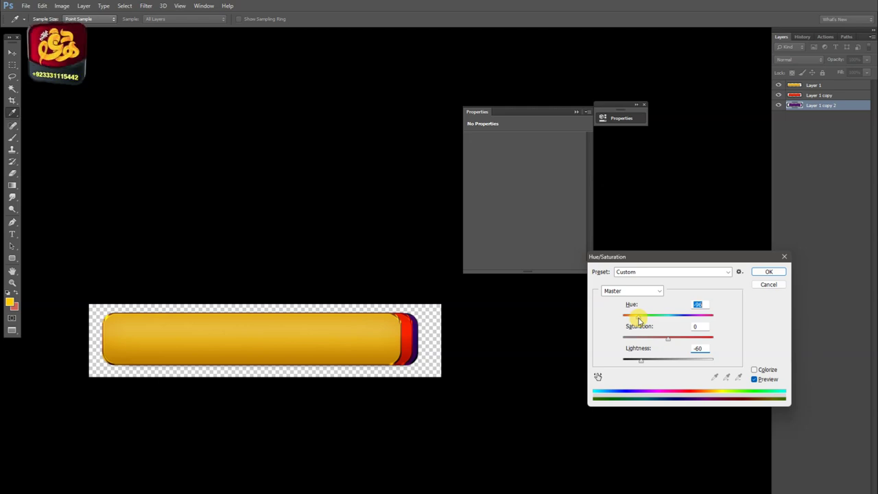
pyautogui.click(767, 272)
# Save the bar as a layered PSD and drag it into the After Effects project
pyautogui.press('v')
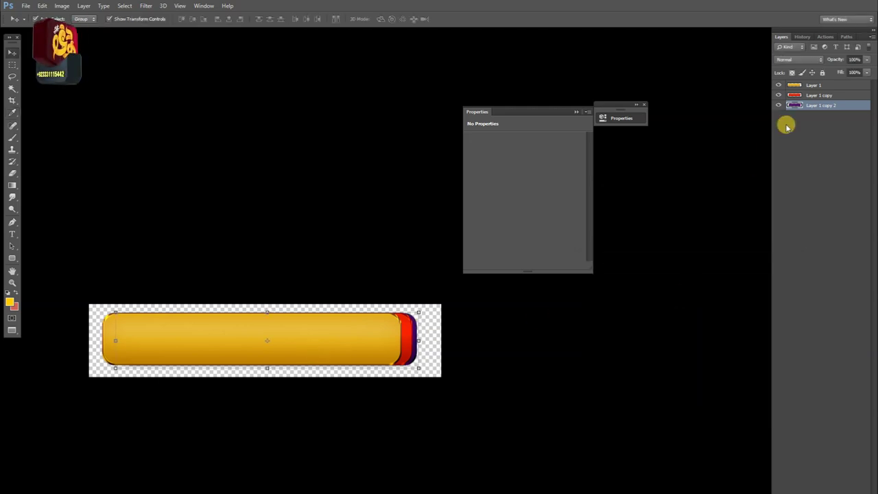
pyautogui.hotkey('ctrl', 's')
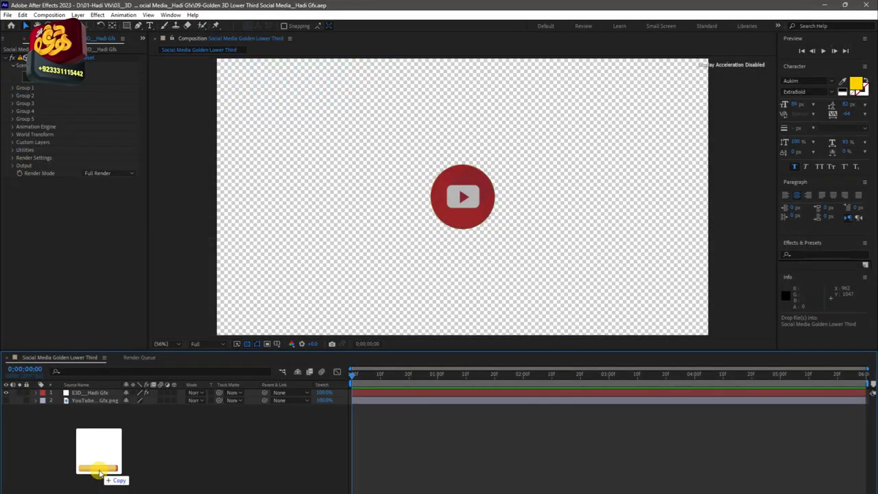
pyautogui.moveTo(151, 130); pyautogui.dragTo(86, 329)
# Import the bar PSD with its layers and add its three layers to the composition
pyautogui.doubleClick(47, 226)
pyautogui.doubleClick(178, 131)
pyautogui.click(452, 321)
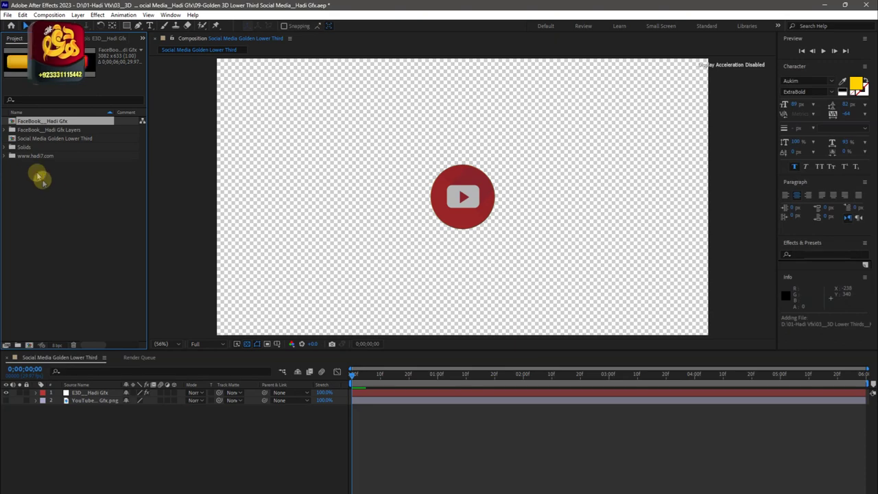
pyautogui.click(14, 129)
pyautogui.moveTo(9, 131); pyautogui.dragTo(88, 419)
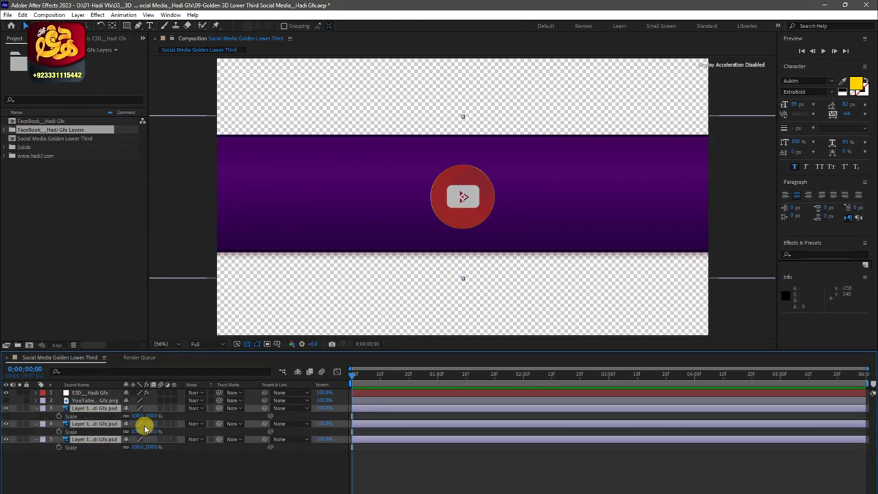
# Reorder the bar layers with gold on top and scale all three to 49%
pyautogui.press('s')
pyautogui.moveTo(144, 416); pyautogui.dragTo(79, 449)
pyautogui.moveTo(89, 409); pyautogui.dragTo(105, 486)
pyautogui.click(104, 486)
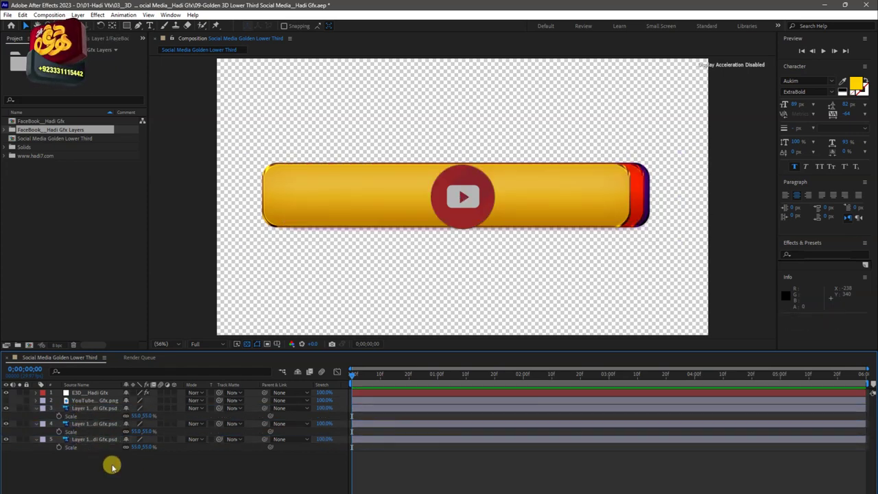
pyautogui.click(96, 439)
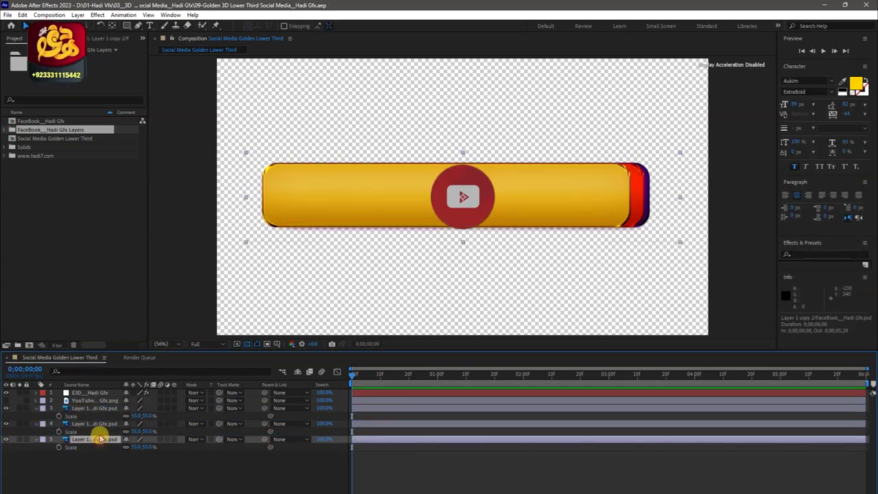
pyautogui.keyDown('shift'); pyautogui.click(95, 408); pyautogui.keyUp('shift')
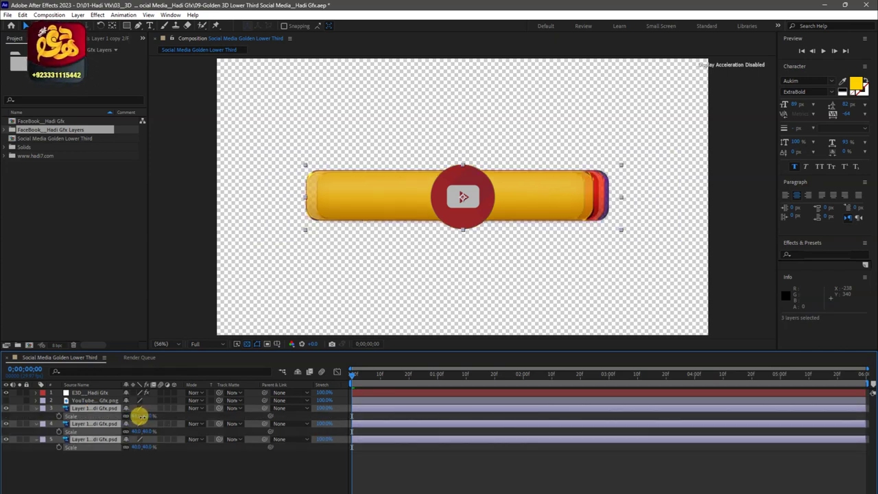
pyautogui.moveTo(144, 414); pyautogui.dragTo(172, 464)
pyautogui.hotkey('ctrl', 'z')
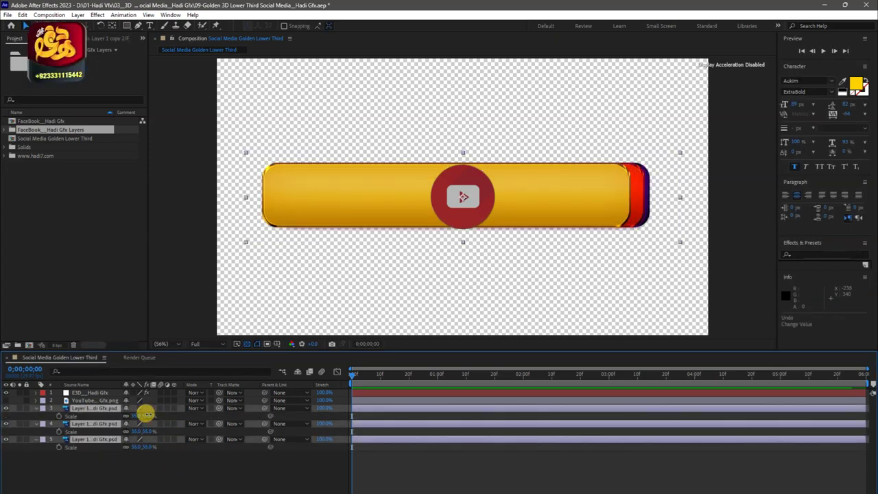
pyautogui.moveTo(146, 414); pyautogui.dragTo(166, 465)
pyautogui.click(171, 466)
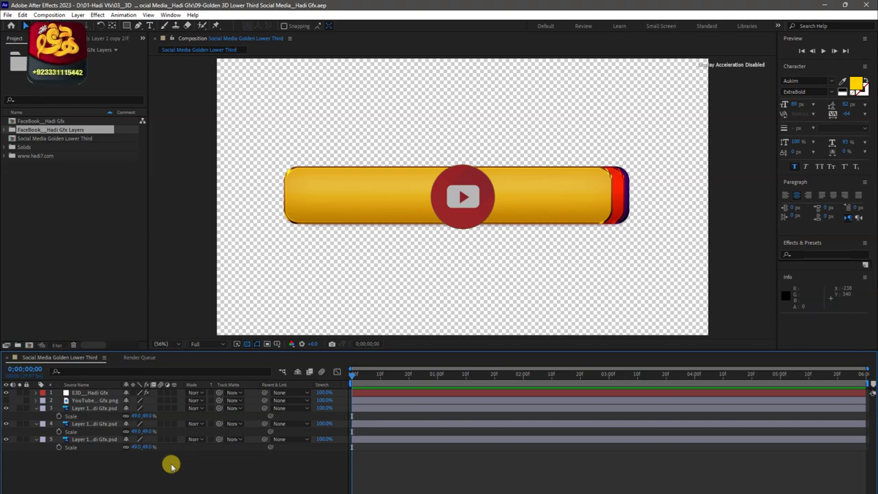
pyautogui.doubleClick(83, 394)
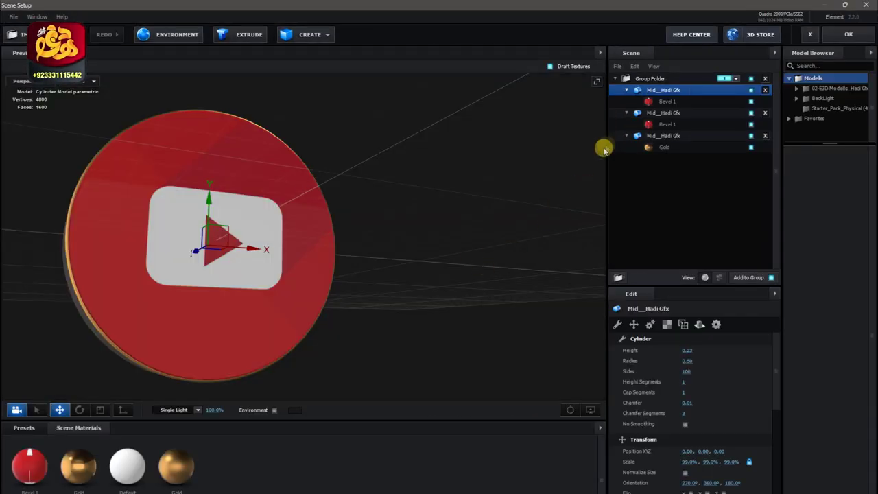
# In Element 3D Scene Setup, add a nested group folder named 'Gfx' for the coin parts
pyautogui.click(646, 77)
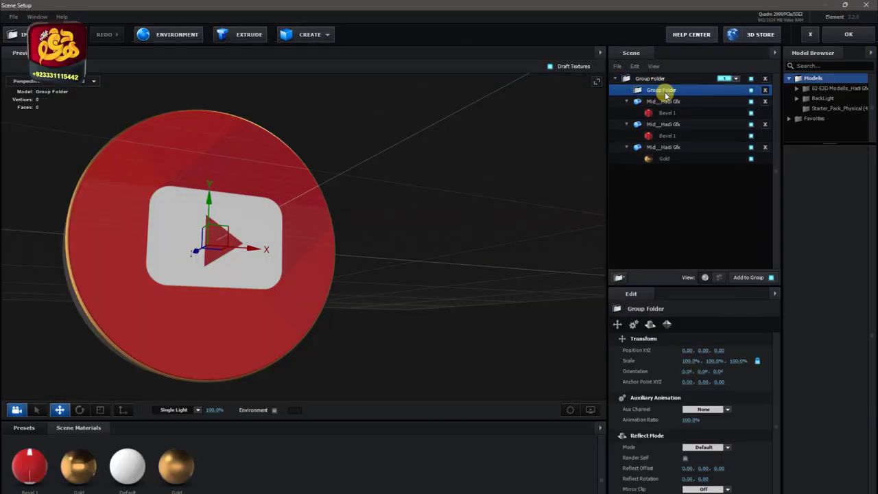
pyautogui.doubleClick(665, 90)
pyautogui.write('icon__Hadi')
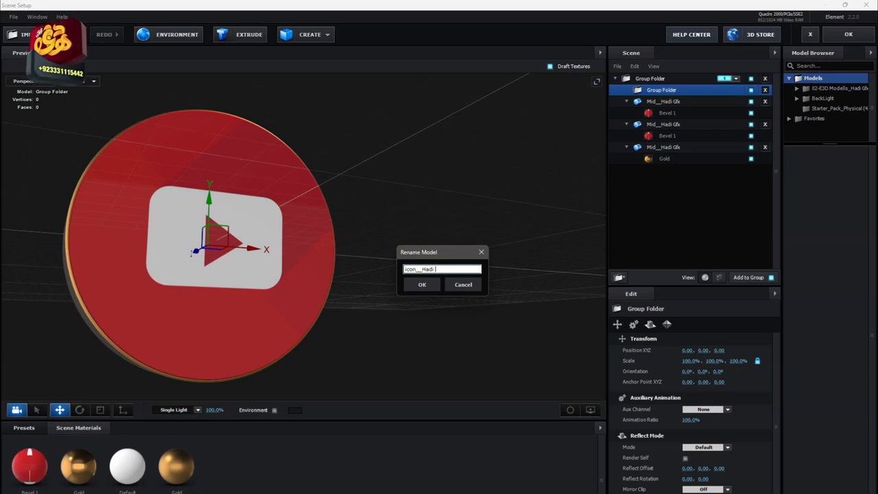
pyautogui.write('Gfx')
pyautogui.press('Return')
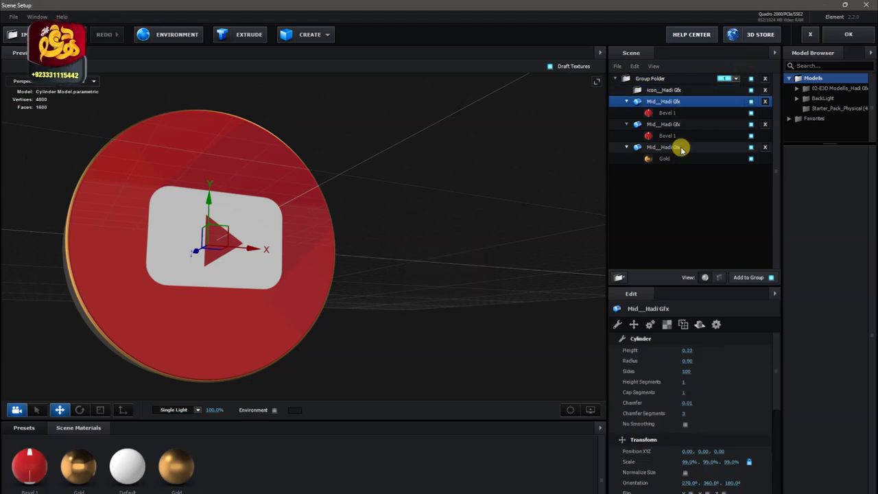
pyautogui.rightClick(672, 93)
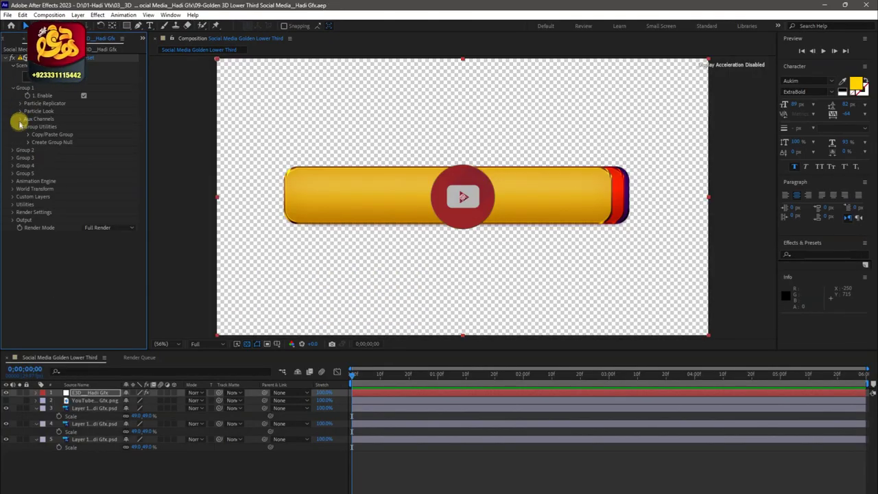
pyautogui.click(20, 119)
# Place the coin at the bar's right end via Channel 1 Position and start keyframing position and scale
pyautogui.click(28, 127)
pyautogui.click(37, 135)
pyautogui.moveTo(86, 142)
pyautogui.mouseDown()
pyautogui.moveTo(156, 139)
pyautogui.moveTo(199, 150)
pyautogui.mouseUp()
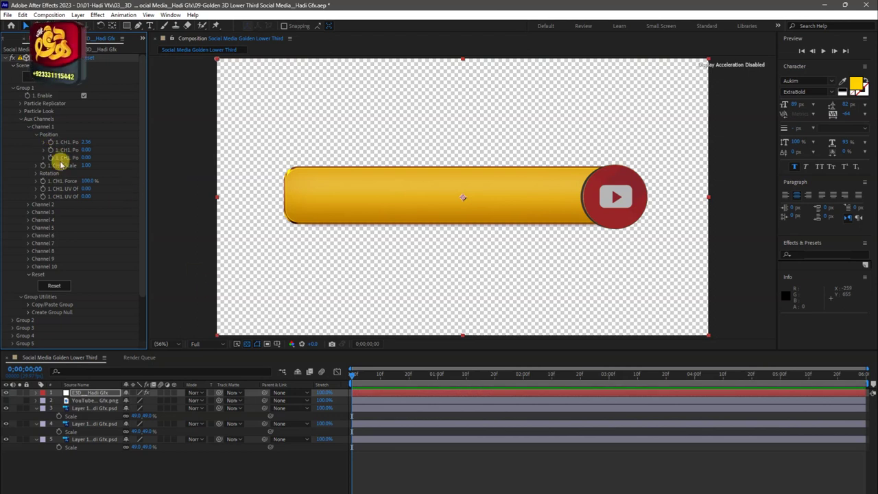
pyautogui.moveTo(357, 377); pyautogui.dragTo(379, 376)
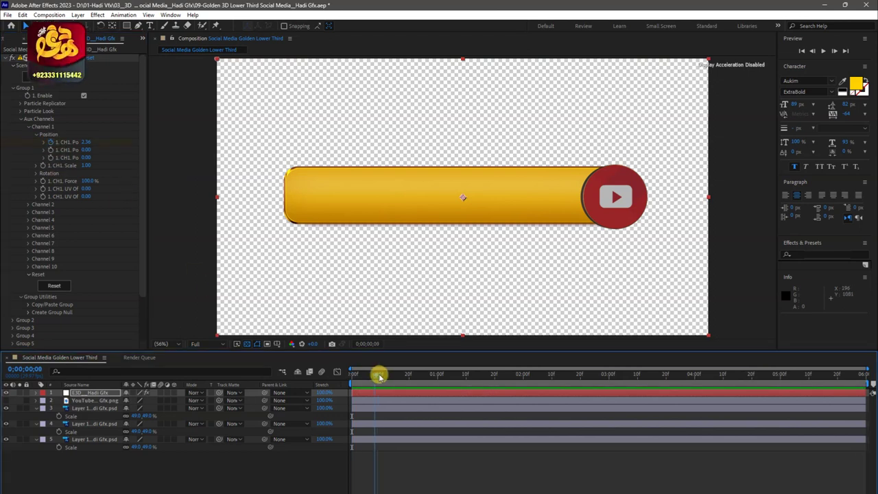
pyautogui.click(88, 396)
pyautogui.press('u')
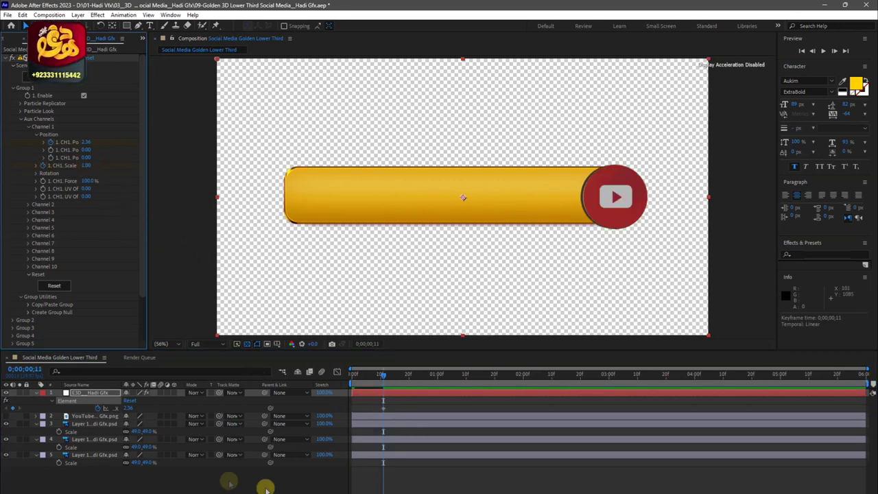
pyautogui.click(86, 394)
pyautogui.press('u')
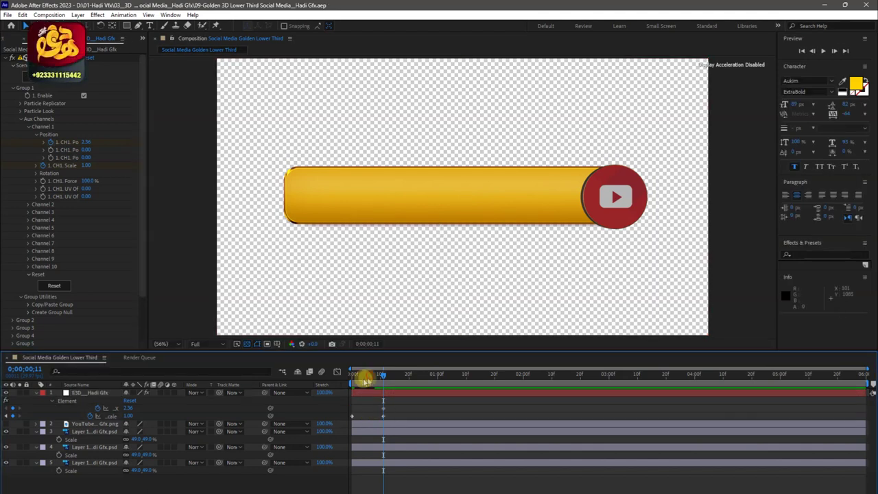
# Keyframe the coin sliding to the bar's left end with rotation, starting out of view
pyautogui.moveTo(382, 376); pyautogui.dragTo(413, 377)
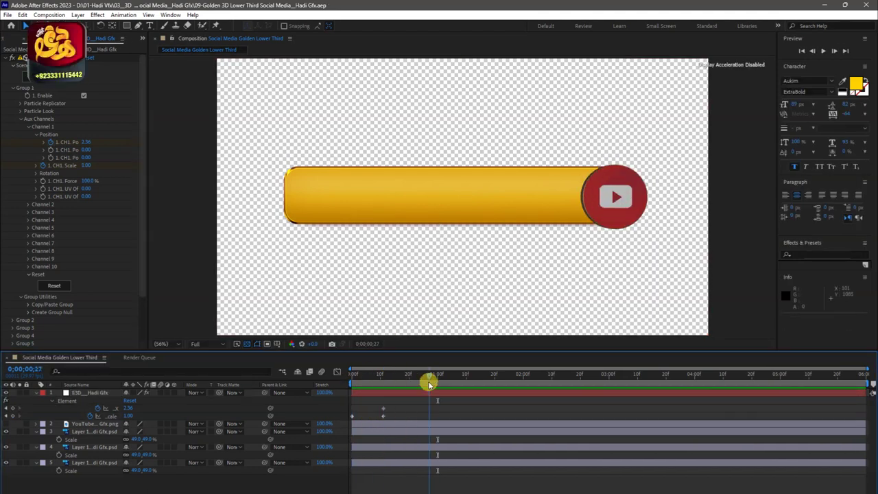
pyautogui.moveTo(82, 149); pyautogui.dragTo(85, 141)
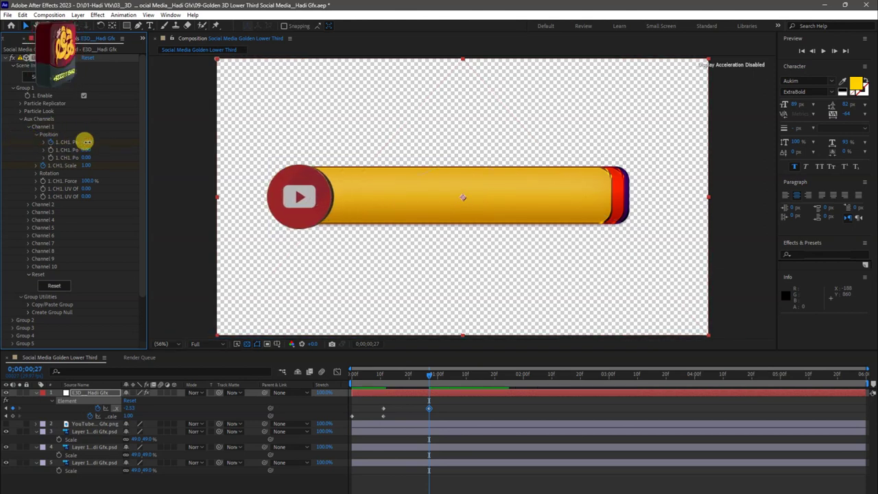
pyautogui.moveTo(377, 375); pyautogui.dragTo(347, 374)
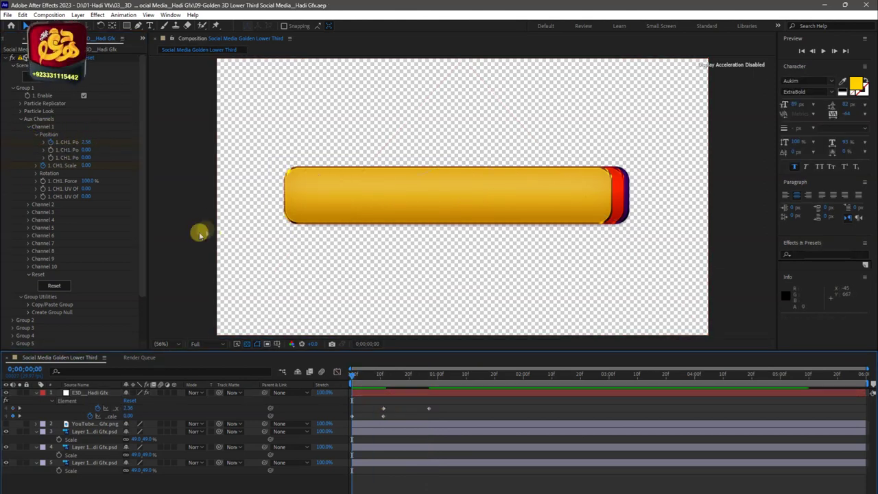
pyautogui.click(37, 173)
pyautogui.press('k')
pyautogui.click(69, 392)
pyautogui.press('u')
pyautogui.press('space')
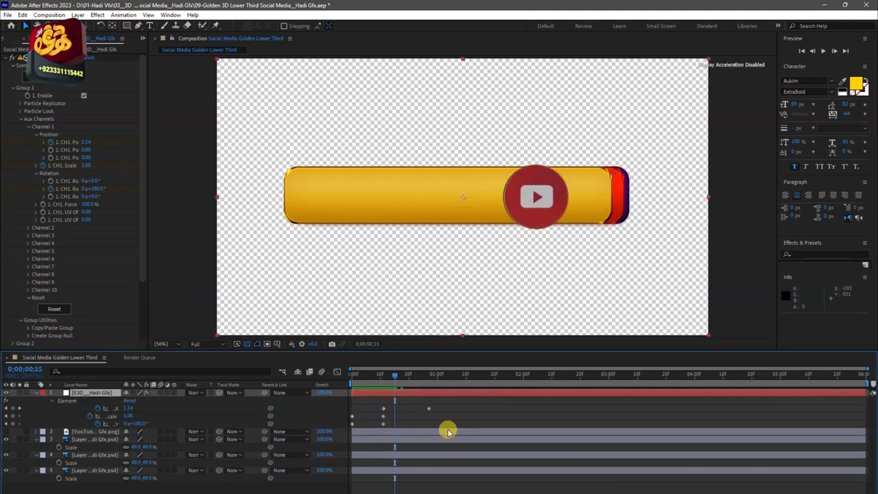
pyautogui.moveTo(359, 376)
pyautogui.mouseDown()
pyautogui.moveTo(432, 390)
pyautogui.moveTo(341, 396)
pyautogui.mouseUp()
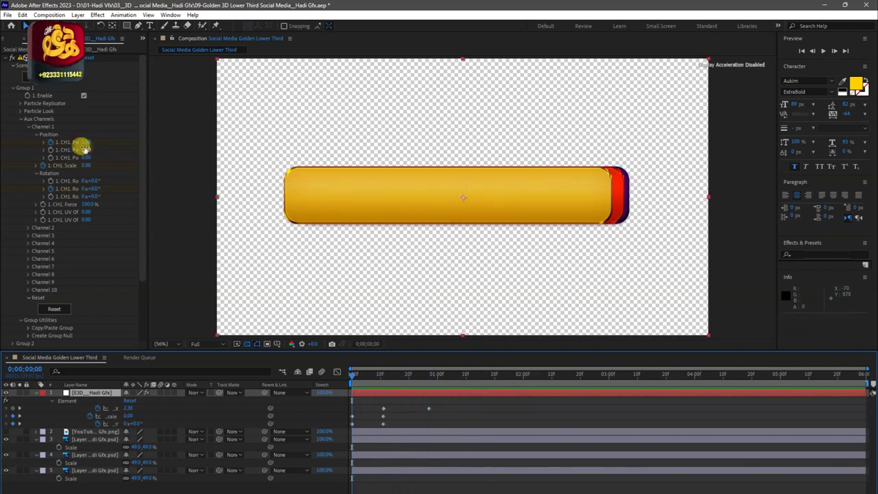
pyautogui.moveTo(82, 146); pyautogui.dragTo(84, 144)
pyautogui.press('space')
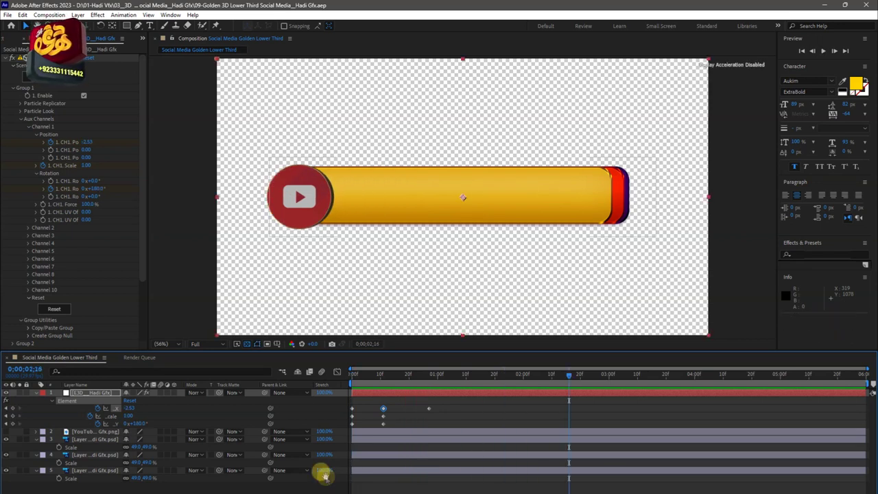
# Copy the three starting keyframes to the comp end and a position keyframe to 0;00;05;13
pyautogui.moveTo(455, 402); pyautogui.dragTo(343, 430)
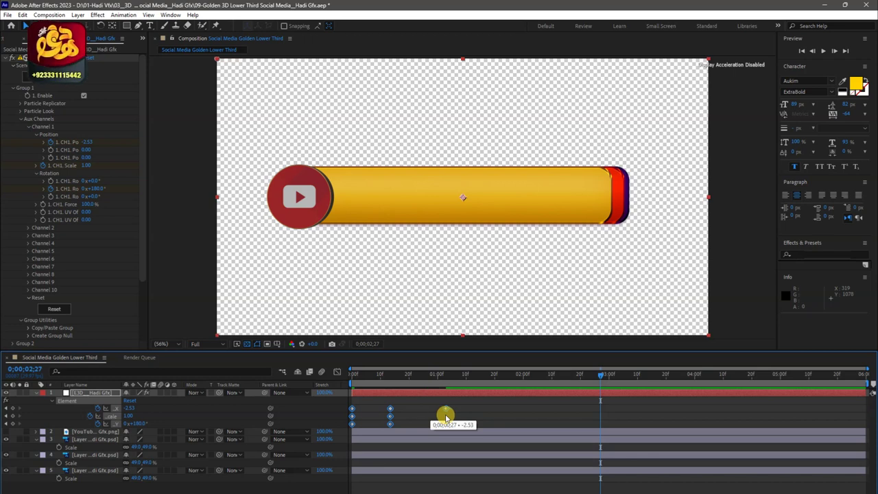
pyautogui.moveTo(370, 403); pyautogui.dragTo(350, 423)
pyautogui.hotkey('ctrl', 'c')
pyautogui.press('End')
pyautogui.hotkey('ctrl', 'v')
pyautogui.click(761, 377)
pyautogui.click(449, 409)
pyautogui.hotkey('ctrl', 'c')
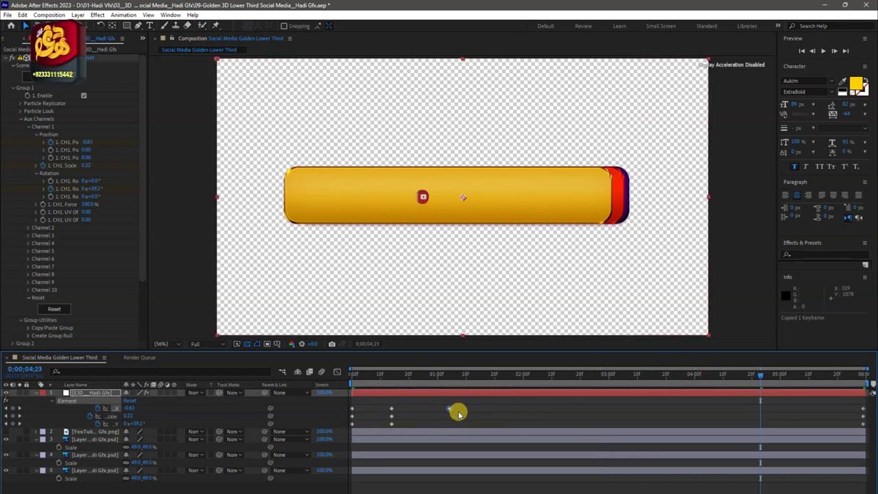
pyautogui.hotkey('ctrl', 'v')
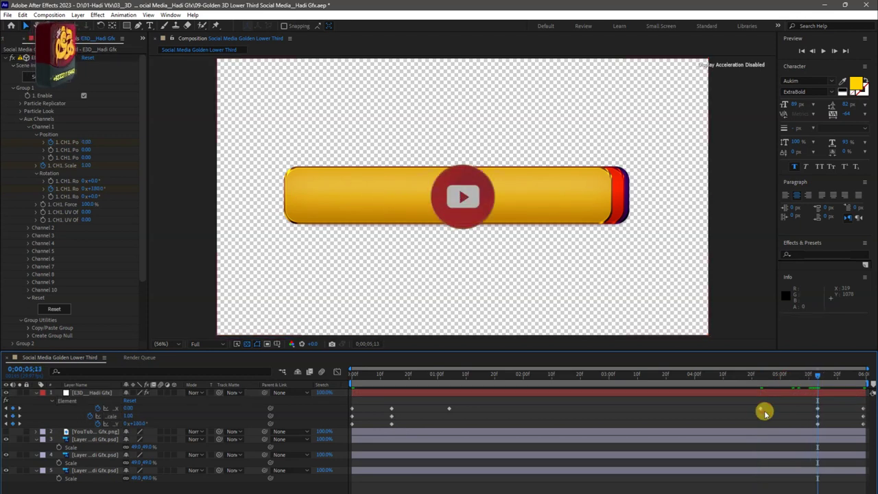
# Adjust the coin's rotation revolutions and refine its position at 0;00;01;04 and the edge-on frame
pyautogui.moveTo(570, 382); pyautogui.dragTo(610, 381)
pyautogui.click(83, 188)
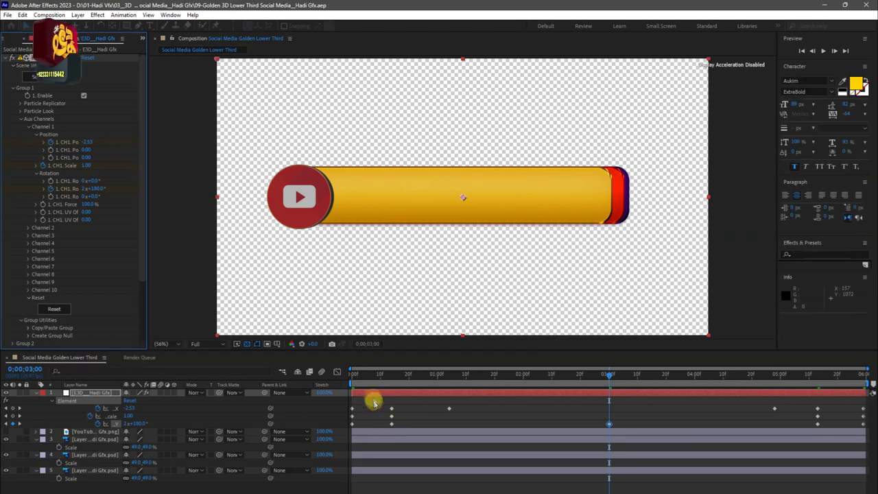
pyautogui.press('Home')
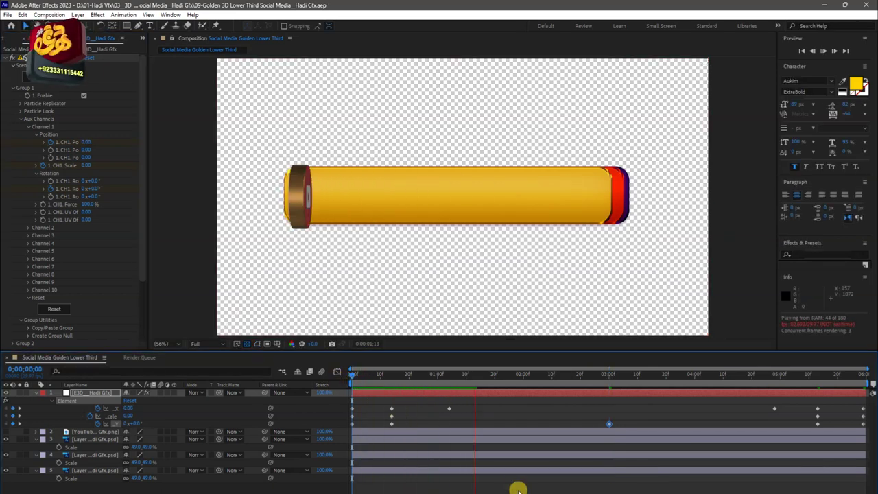
pyautogui.click(389, 377)
pyautogui.press('k')
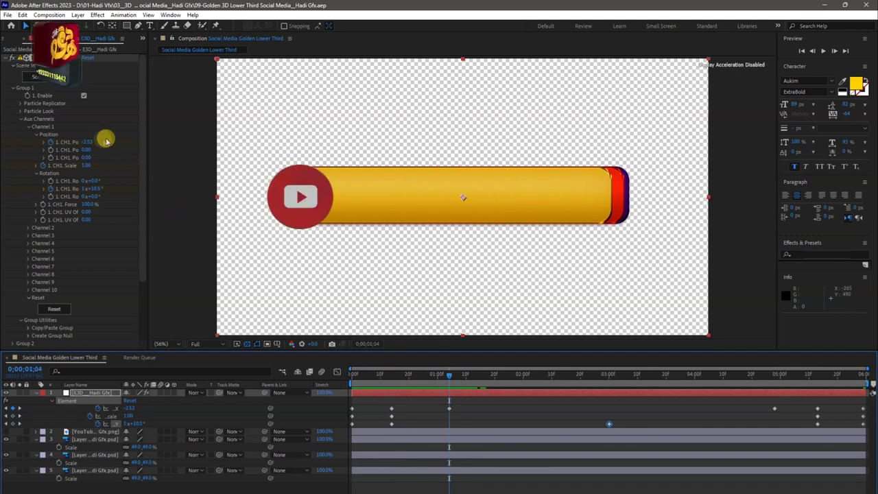
pyautogui.moveTo(86, 142)
pyautogui.mouseDown()
pyautogui.moveTo(101, 142)
pyautogui.moveTo(82, 142)
pyautogui.mouseUp()
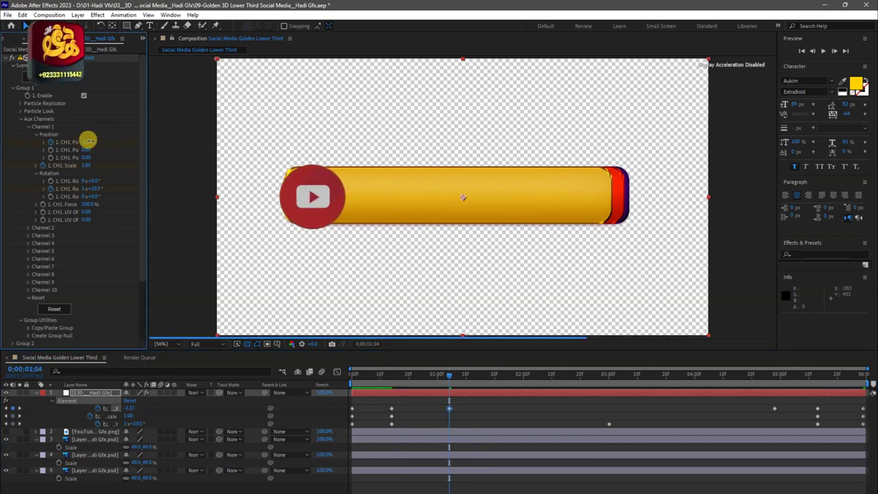
pyautogui.moveTo(446, 377); pyautogui.dragTo(474, 377)
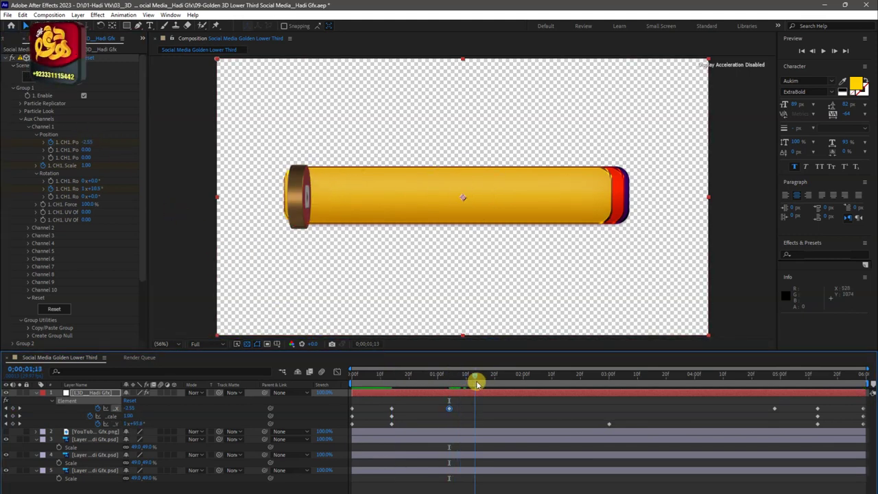
pyautogui.moveTo(88, 140); pyautogui.dragTo(82, 142)
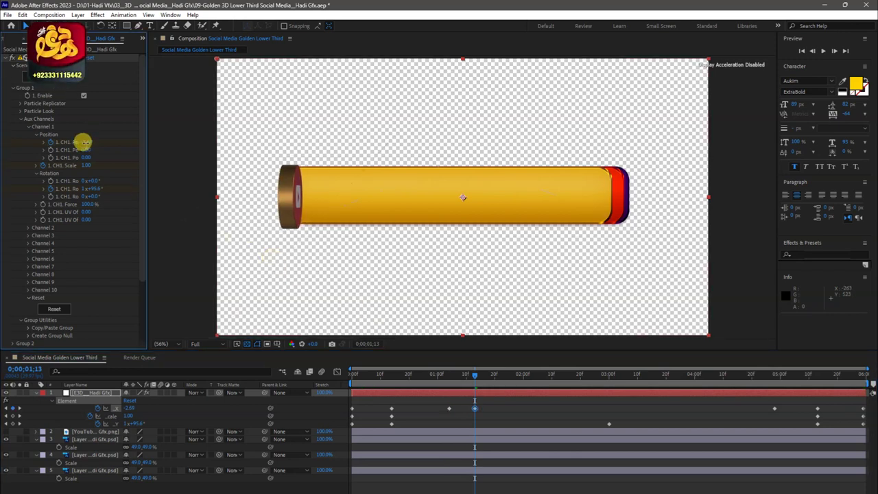
pyautogui.click(448, 374)
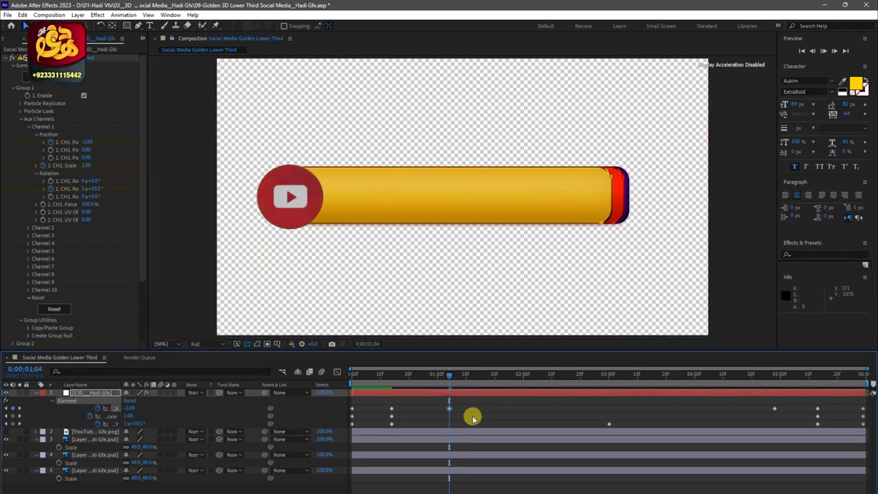
pyautogui.click(509, 420)
# Paste the centred-coin keyframes at 0;00;00;19 and 0;00;05;10, then save the project
pyautogui.click(366, 374)
pyautogui.press('space')
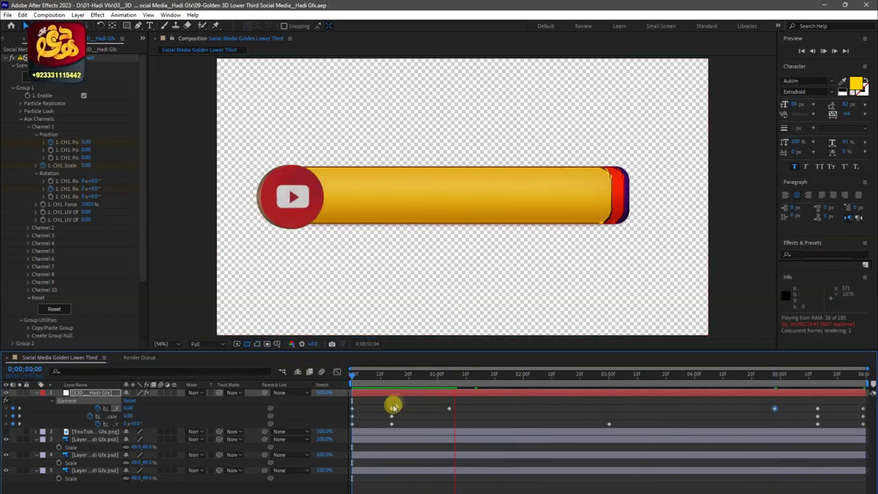
pyautogui.click(409, 374)
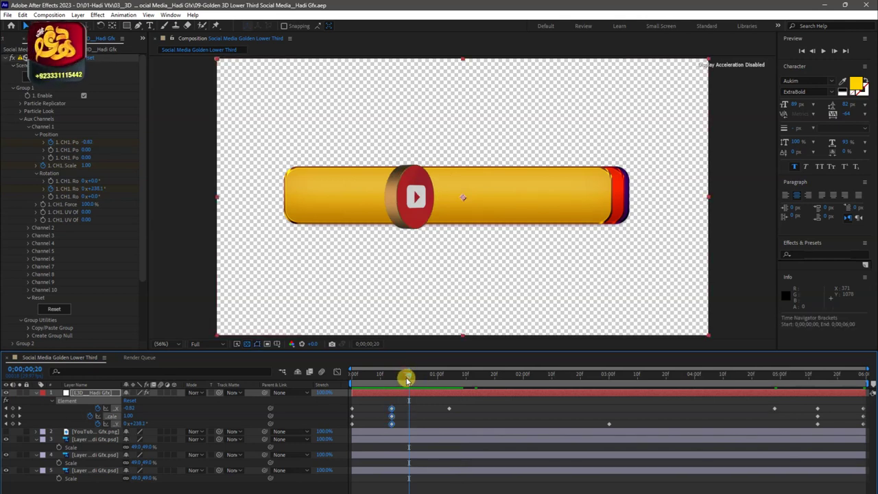
pyautogui.click(406, 377)
pyautogui.hotkey('ctrl', 'v')
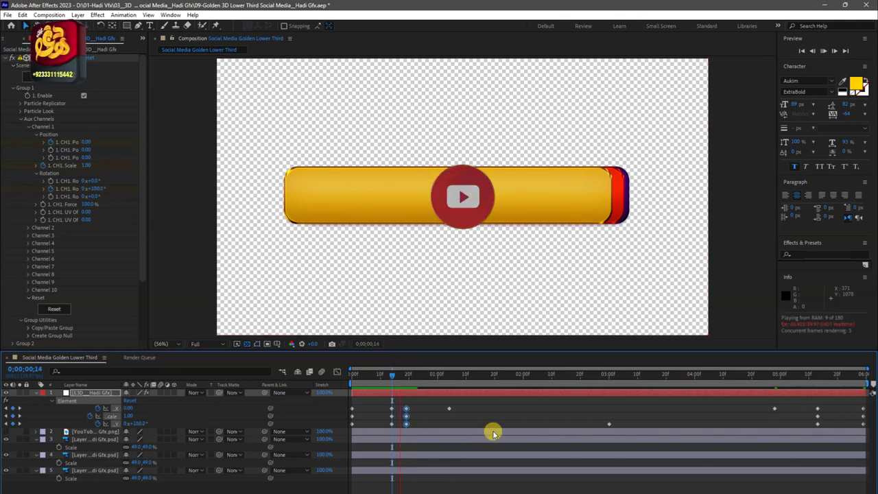
pyautogui.click(393, 374)
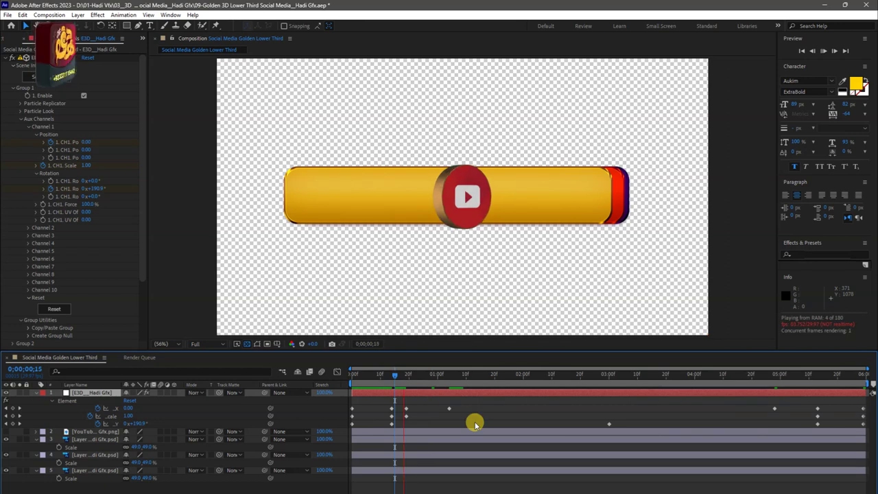
pyautogui.click(411, 416)
pyautogui.hotkey('shift', 'pagedown')
pyautogui.click(815, 374)
pyautogui.hotkey('ctrl', 'v')
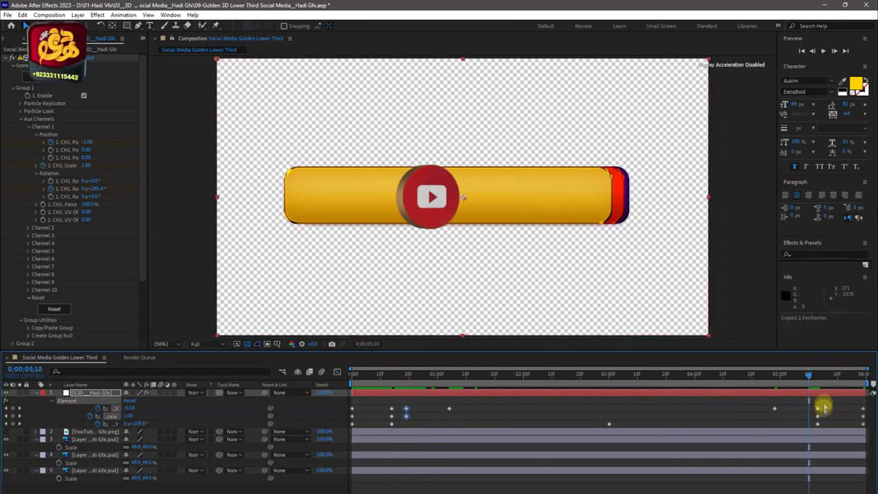
pyautogui.hotkey('ctrl', 's')
# Apply Easy Ease to all of the coin's keyframes
pyautogui.moveTo(350, 401); pyautogui.dragTo(869, 432)
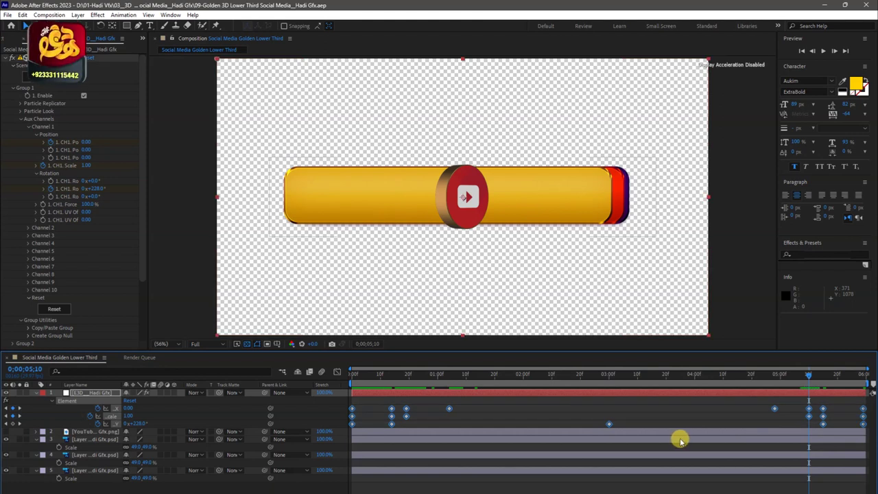
pyautogui.rightClick(391, 409)
pyautogui.moveTo(431, 403)
pyautogui.click(597, 439)
pyautogui.click(351, 375)
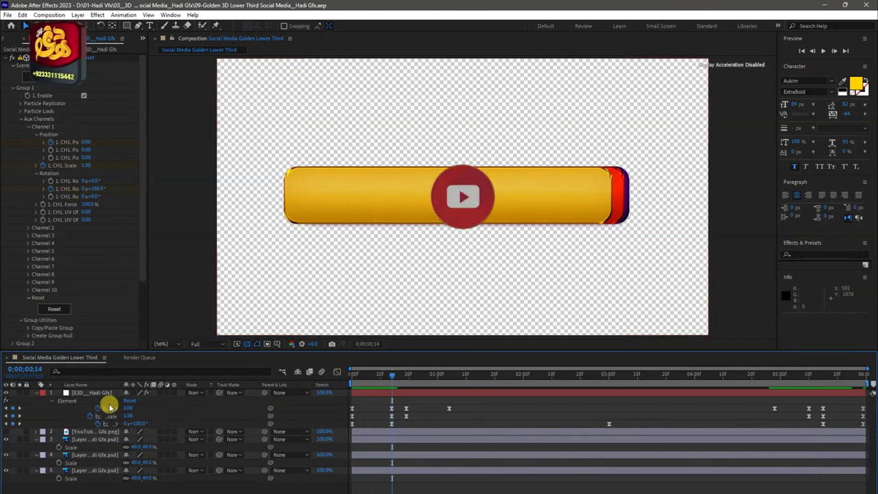
pyautogui.click(97, 394)
# Briefly fade the yellow bar's opacity to check the red bar, then restore it to full
pyautogui.click(96, 439)
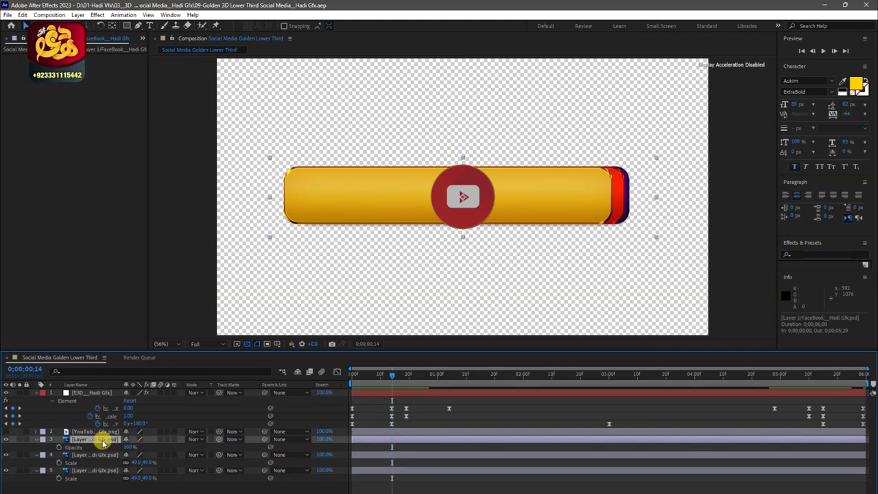
pyautogui.moveTo(116, 454); pyautogui.dragTo(60, 446)
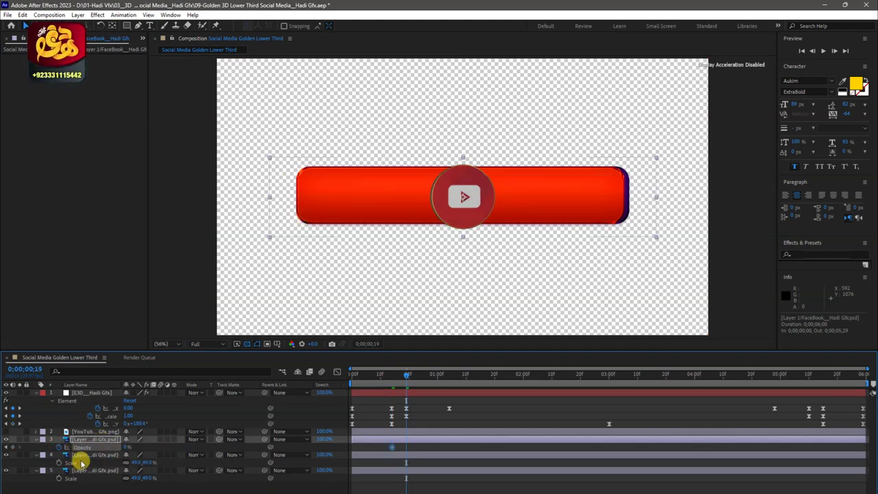
pyautogui.moveTo(148, 449)
pyautogui.mouseDown()
pyautogui.moveTo(162, 450)
pyautogui.moveTo(42, 455)
pyautogui.mouseUp()
pyautogui.press('k')
pyautogui.press('k')
pyautogui.press('k')
pyautogui.press('k')
pyautogui.press('k')
pyautogui.click(387, 377)
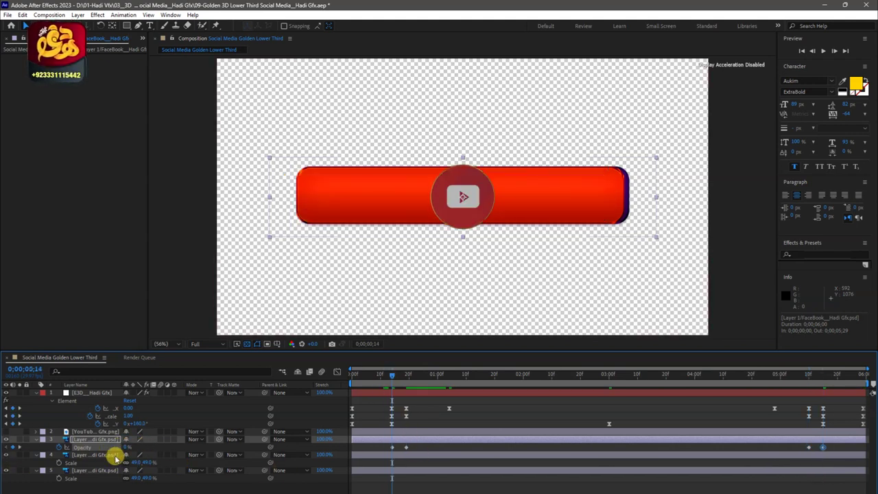
# Show the red bar's Opacity and fade it to check the purple bar at 0;00;00;14
pyautogui.click(114, 455)
pyautogui.press('t')
pyautogui.moveTo(133, 463); pyautogui.dragTo(88, 465)
pyautogui.press('k')
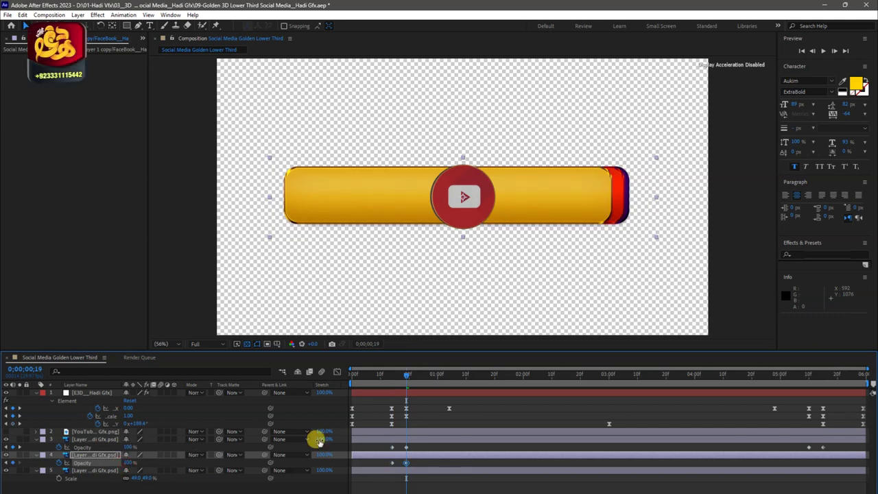
pyautogui.click(385, 376)
# Paste Opacity keyframes at 0;00;05;10 onto both purple bar layers 4 and 5
pyautogui.click(78, 470)
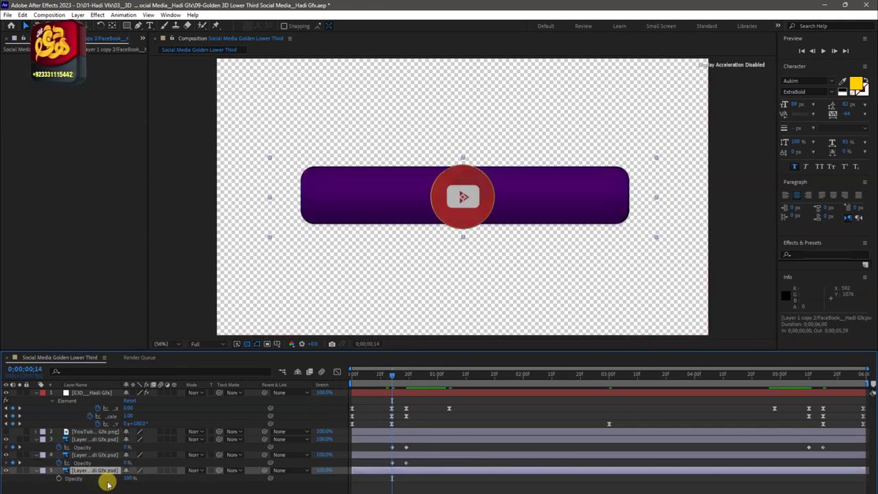
pyautogui.press('space')
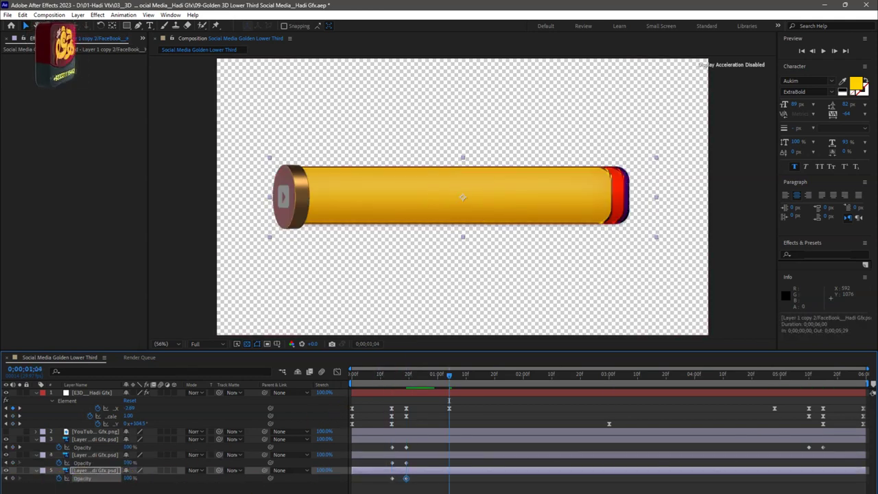
pyautogui.click(406, 463)
pyautogui.hotkey('ctrl', 'c')
pyautogui.hotkey('ctrl', 'v')
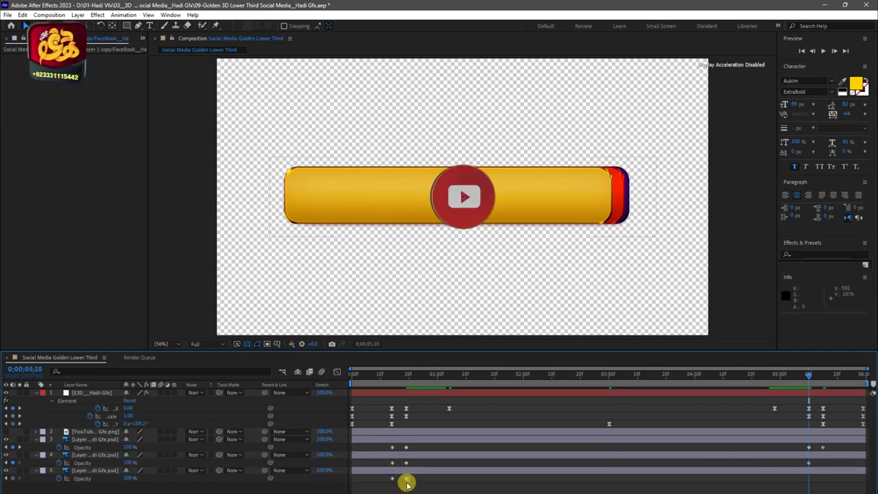
pyautogui.click(405, 478)
pyautogui.hotkey('ctrl', 'v')
# Paste 0% Opacity fade-out keyframes onto layers 4 and 5 at 0;00;05;15
pyautogui.click(391, 463)
pyautogui.hotkey('ctrl', 'c')
pyautogui.press('pagedown')
pyautogui.press('pagedown')
pyautogui.press('pagedown')
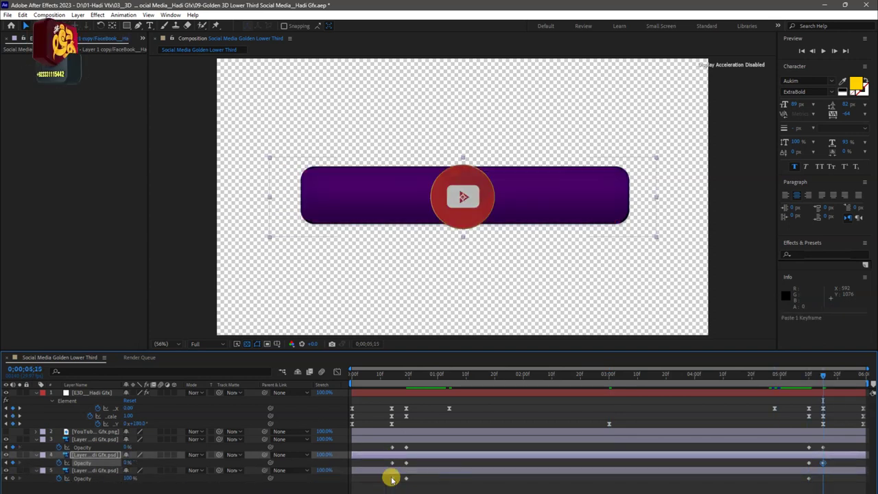
pyautogui.hotkey('ctrl', 'v')
pyautogui.hotkey('ctrl', 'v')
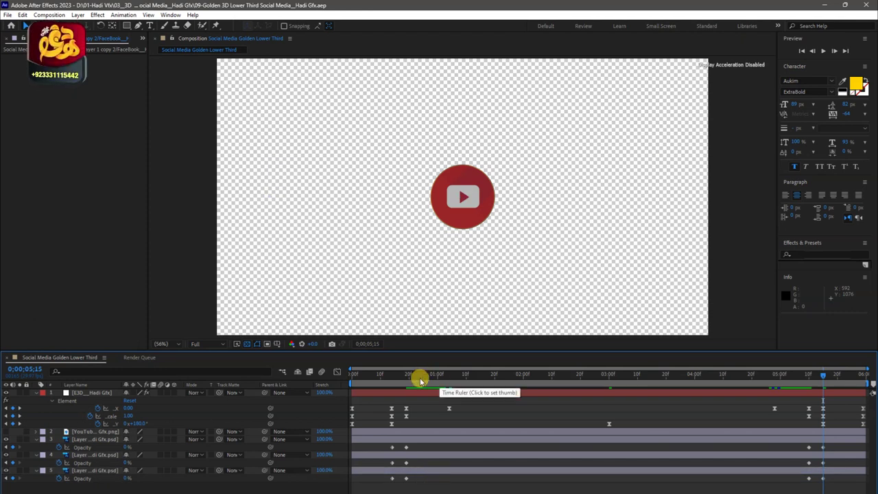
# Delete a stray rectangle shape layer accidentally drawn over the bar centre
pyautogui.moveTo(421, 381)
pyautogui.mouseDown()
pyautogui.moveTo(401, 388)
pyautogui.moveTo(388, 376)
pyautogui.mouseUp()
pyautogui.click(127, 25)
pyautogui.moveTo(456, 154); pyautogui.dragTo(467, 197)
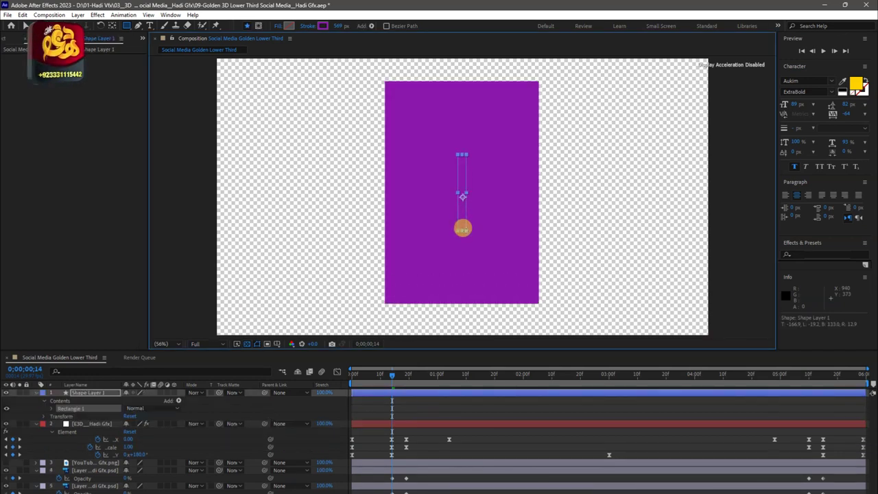
pyautogui.keyDown('alt'); pyautogui.click(323, 26); pyautogui.keyUp('alt')
pyautogui.press('Delete')
# Draw a thin central mask on the golden bar and keyframe Mask Path at 0;00;00;14 and 0;00;00;19
pyautogui.click(96, 439)
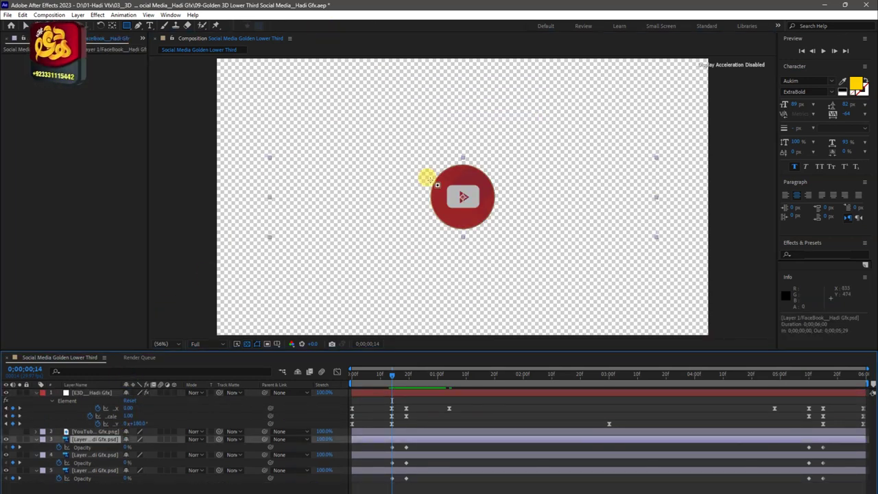
pyautogui.moveTo(457, 154); pyautogui.dragTo(466, 236)
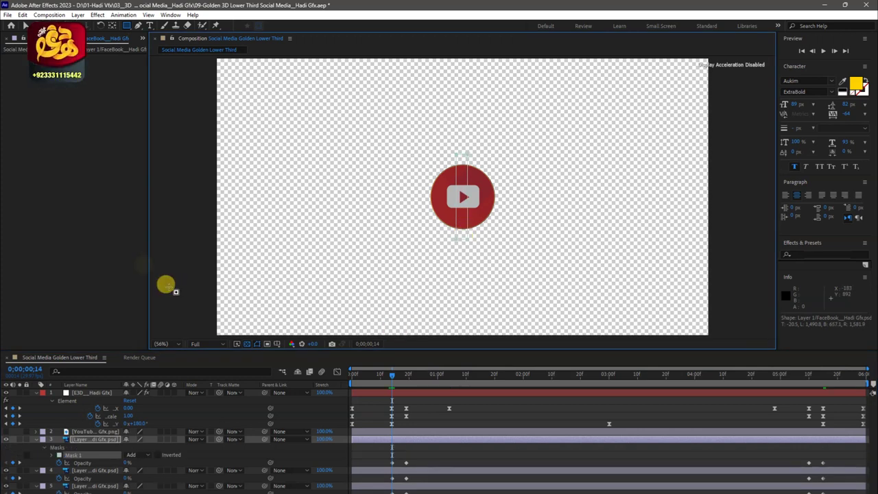
pyautogui.click(54, 455)
pyautogui.click(66, 463)
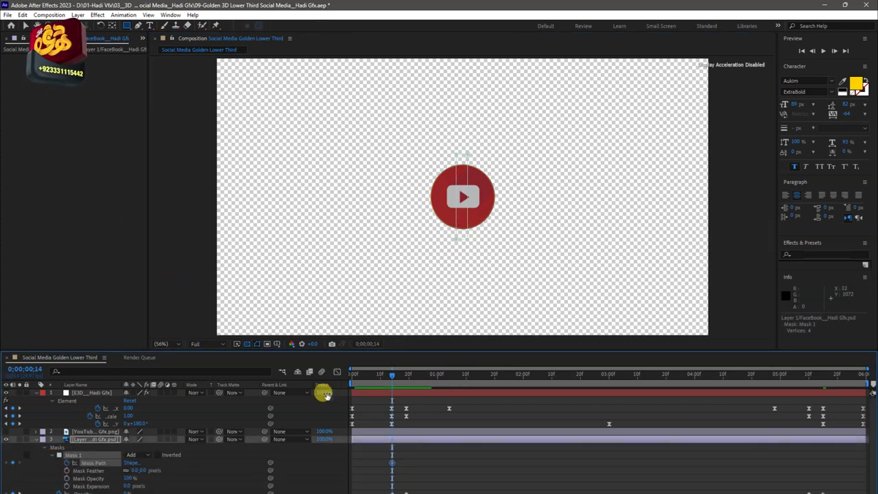
pyautogui.press('k')
pyautogui.hotkey('ctrl', 'v')
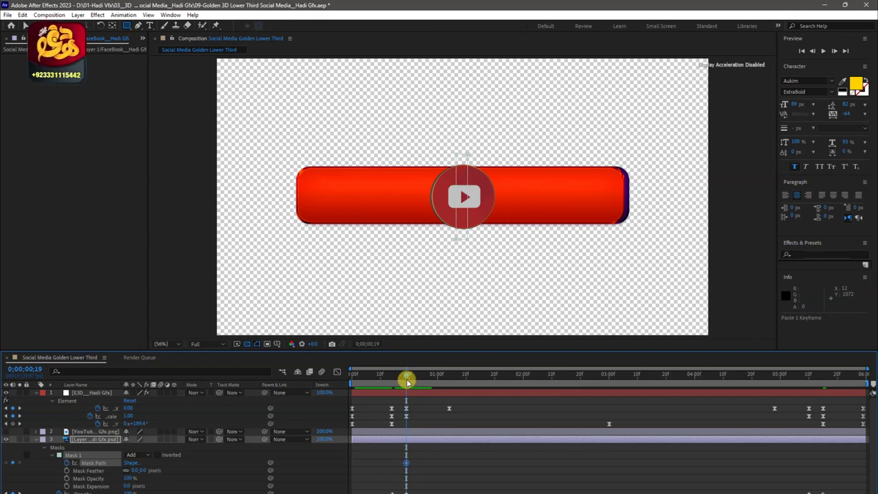
# Move the current time to the coin's keyframe at 0;00;01;04
pyautogui.moveTo(408, 382); pyautogui.dragTo(441, 389)
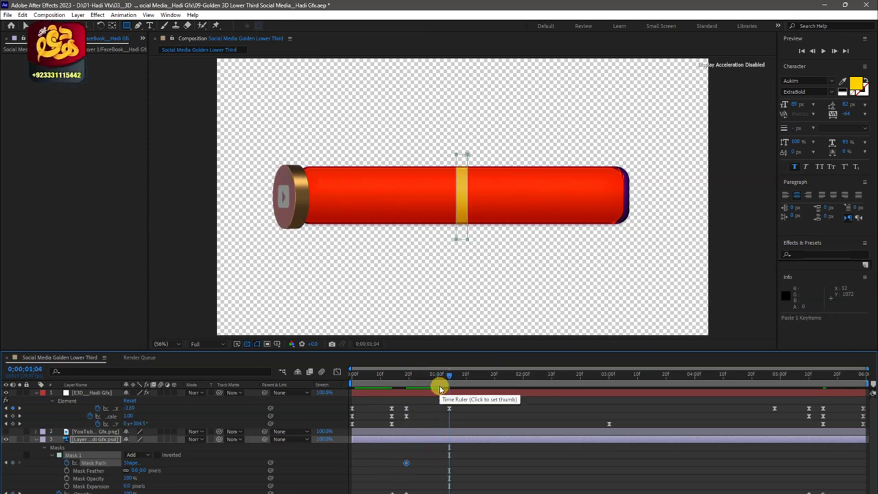
pyautogui.click(129, 410)
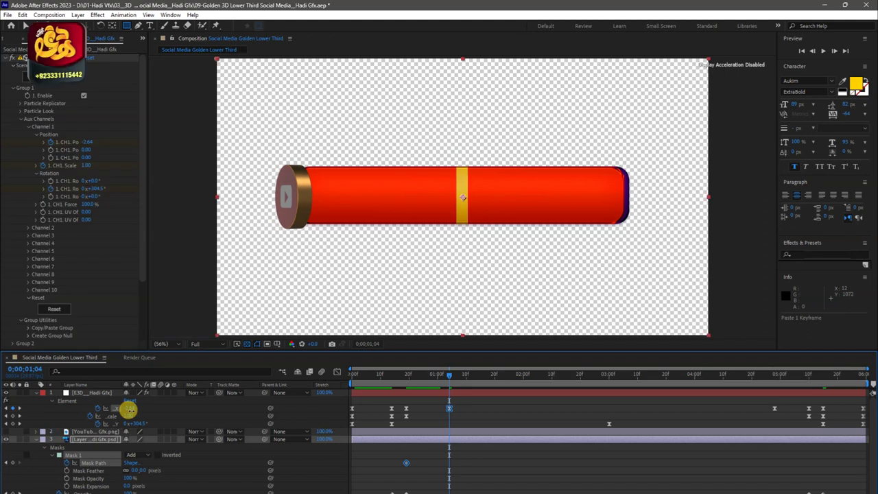
pyautogui.click(449, 410)
pyautogui.hotkey('ctrl', 'c')
pyautogui.press('k')
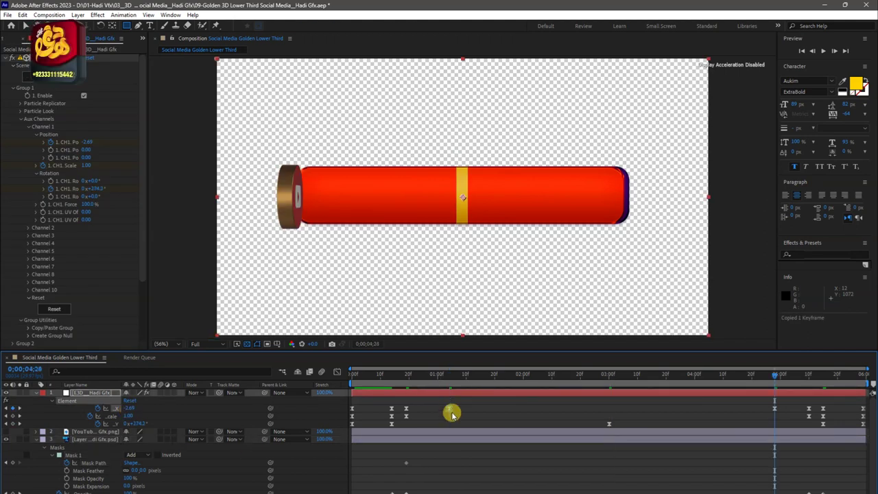
pyautogui.hotkey('ctrl', 'c')
pyautogui.press('j')
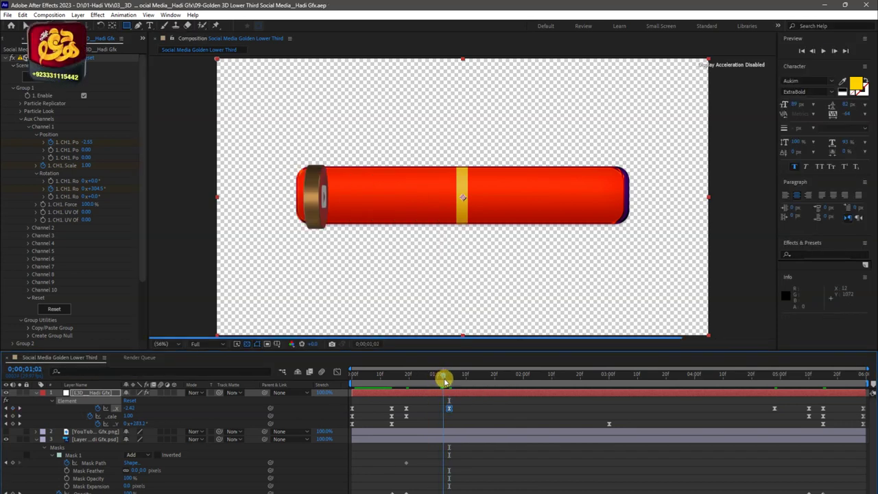
# Widen Mask 1 left and right to span the full bar length at 0;00;01;04
pyautogui.click(73, 456)
pyautogui.click(25, 28)
pyautogui.click(454, 167)
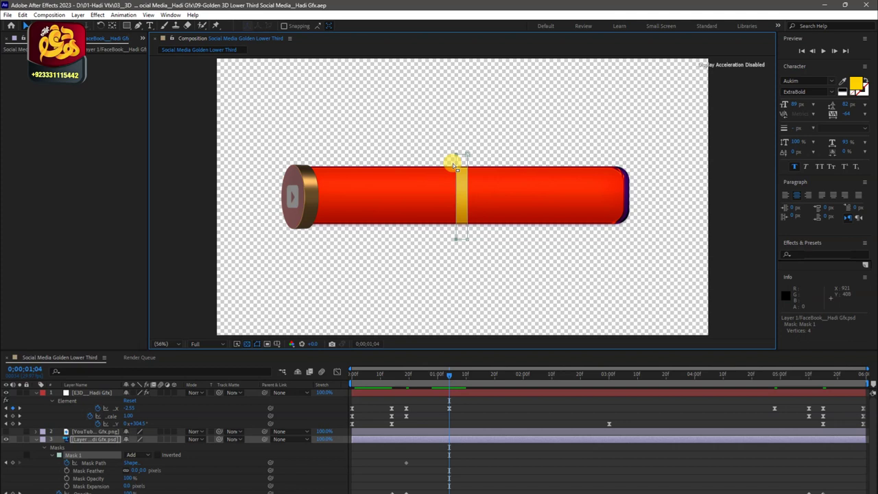
pyautogui.moveTo(454, 157); pyautogui.dragTo(315, 158)
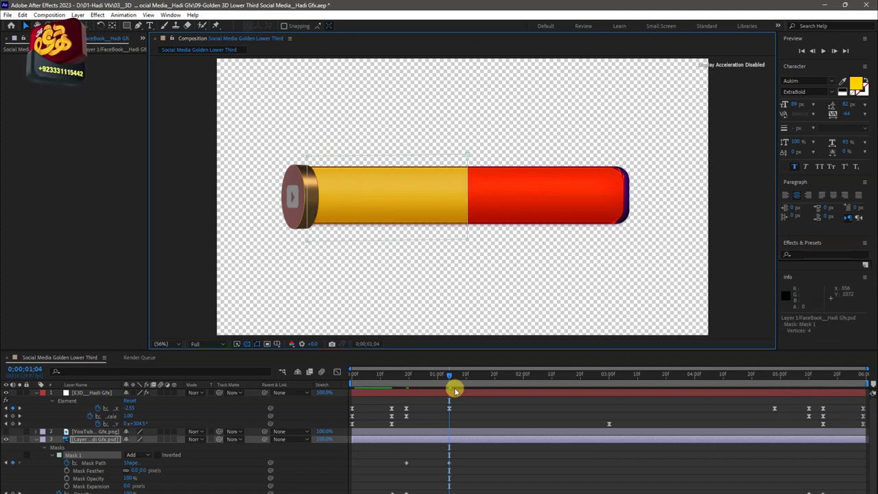
pyautogui.moveTo(459, 145); pyautogui.dragTo(616, 155)
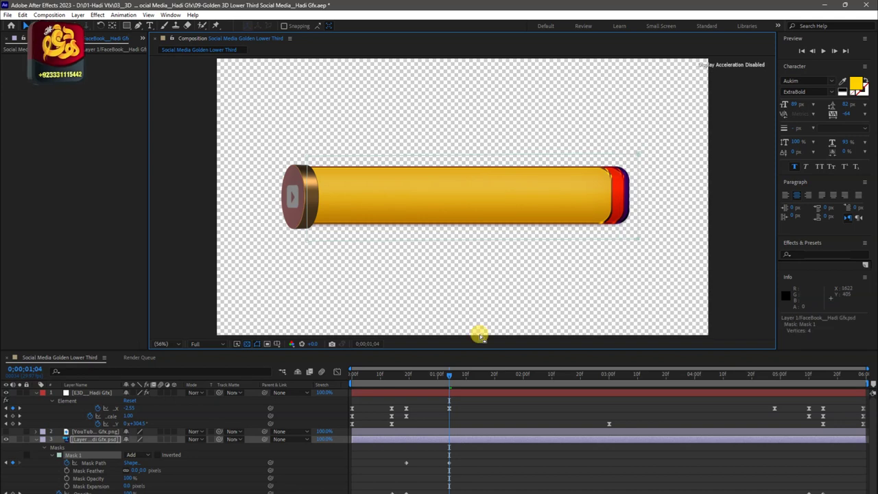
# Check the golden bar's animated properties at 0;00;00;19 and collapse the layer properties
pyautogui.press('u')
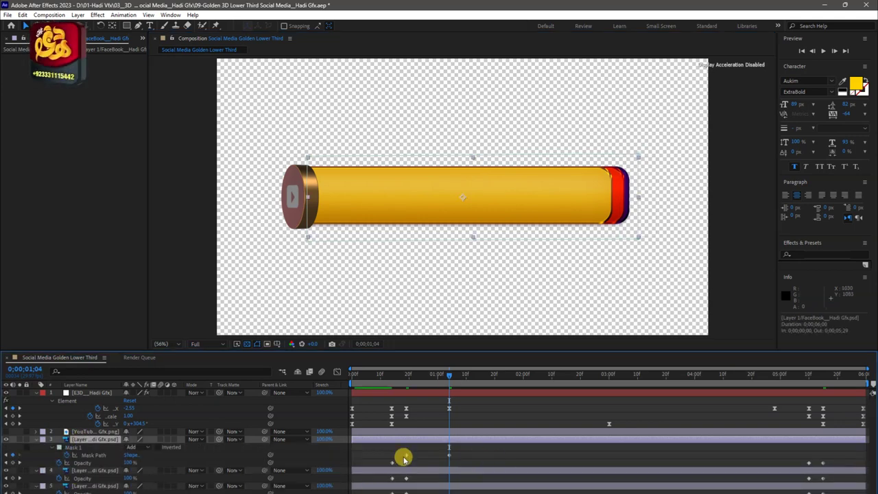
pyautogui.moveTo(392, 375); pyautogui.dragTo(407, 375)
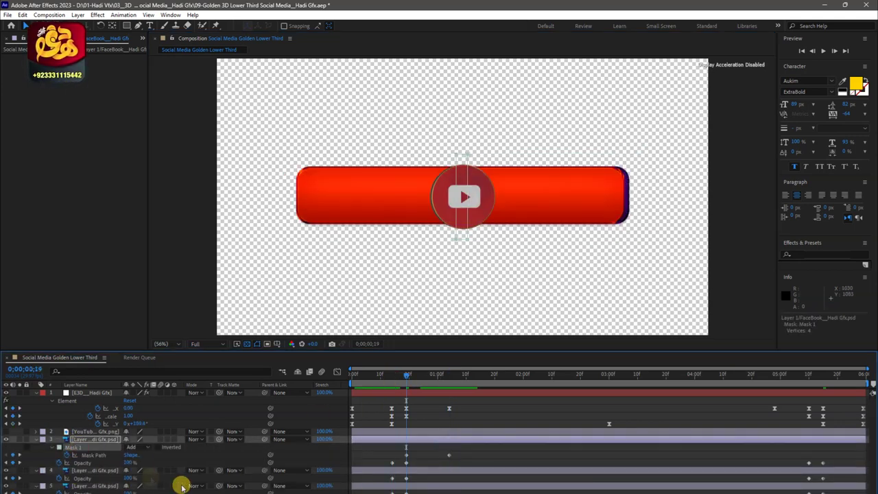
pyautogui.click(108, 471)
pyautogui.click(107, 492)
pyautogui.press('Delete')
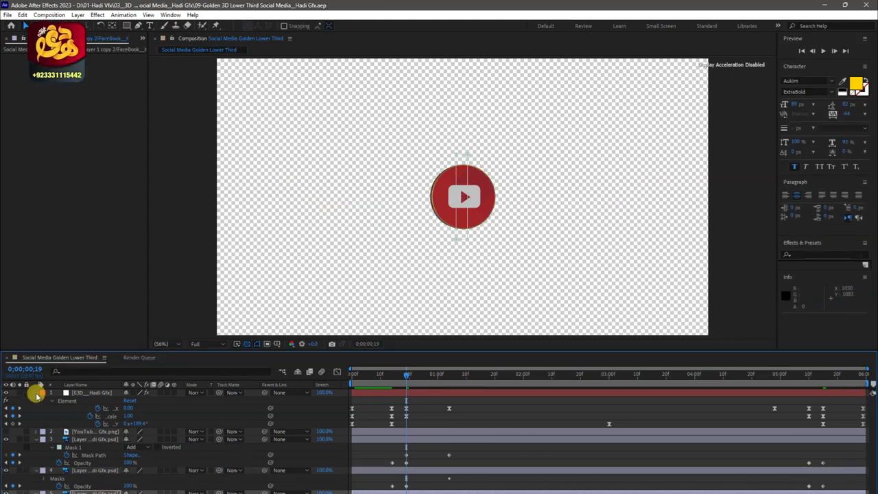
pyautogui.click(38, 413)
pyautogui.press('Home')
pyautogui.press('space')
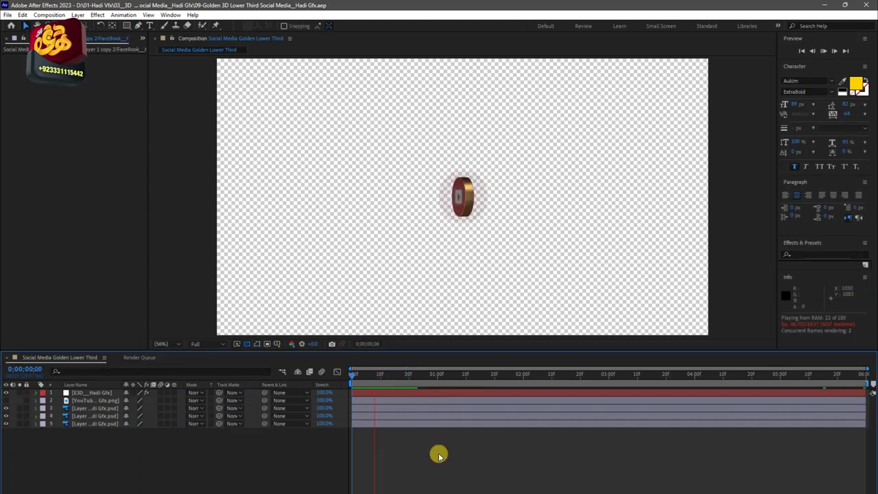
pyautogui.moveTo(435, 382)
pyautogui.mouseDown()
pyautogui.moveTo(461, 384)
pyautogui.moveTo(414, 384)
pyautogui.mouseUp()
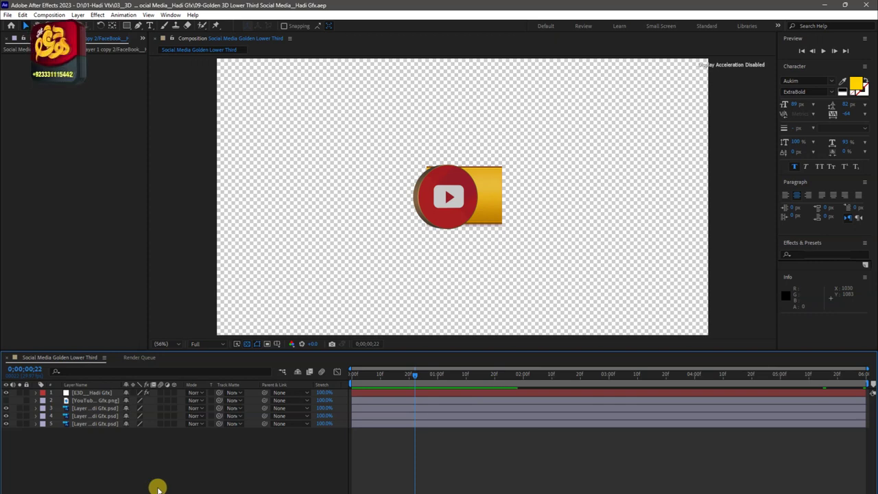
pyautogui.moveTo(422, 381); pyautogui.dragTo(447, 380)
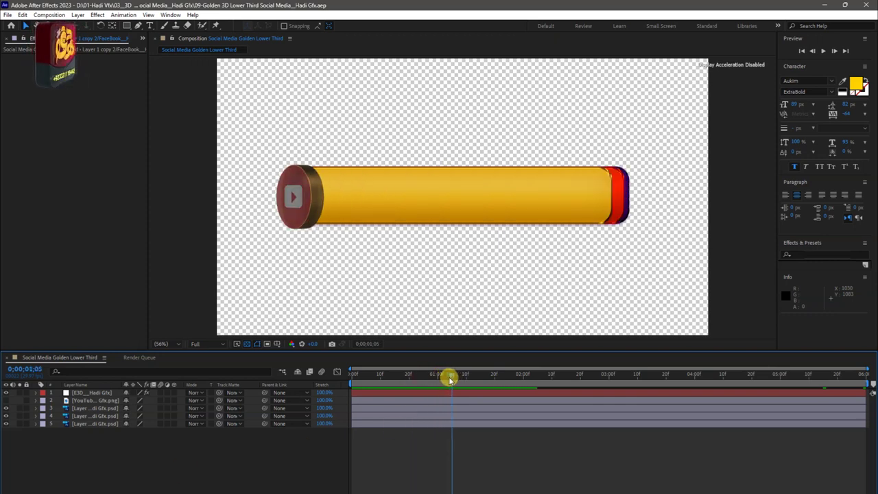
pyautogui.click(95, 407)
pyautogui.keyDown('shift'); pyautogui.click(110, 415); pyautogui.keyUp('shift')
pyautogui.press('u')
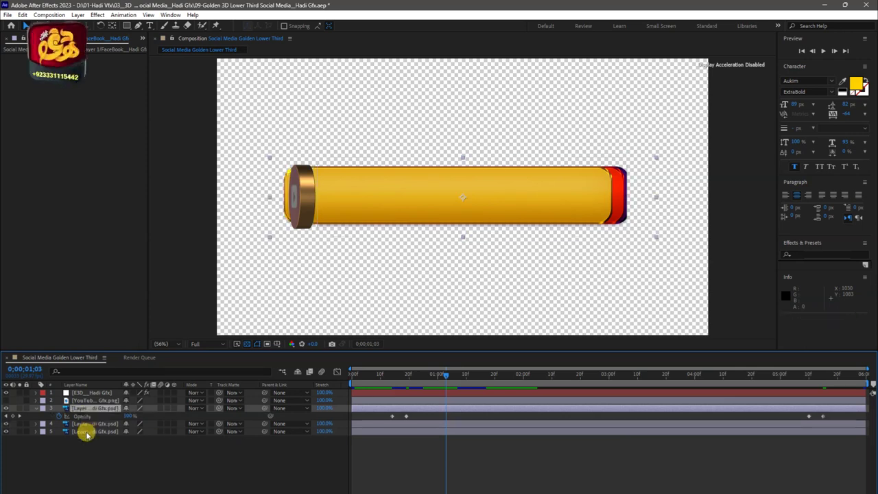
pyautogui.click(88, 423)
pyautogui.click(93, 432)
pyautogui.press('Delete')
pyautogui.click(91, 439)
pyautogui.press('u')
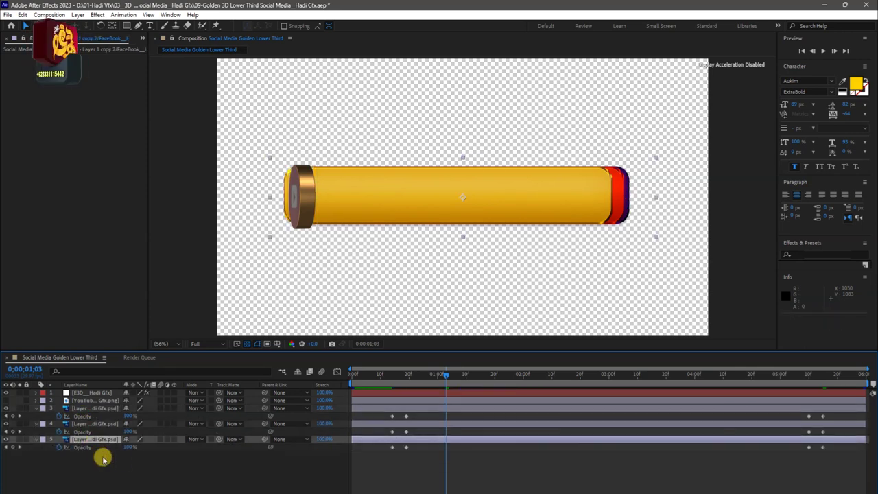
pyautogui.moveTo(447, 376); pyautogui.dragTo(407, 378)
pyautogui.click(100, 408)
pyautogui.click(103, 393)
pyautogui.press('u')
# Show the golden bar's Scale, narrow it horizontally, then restore full width at 0;00;01;04
pyautogui.click(36, 454)
pyautogui.click(36, 463)
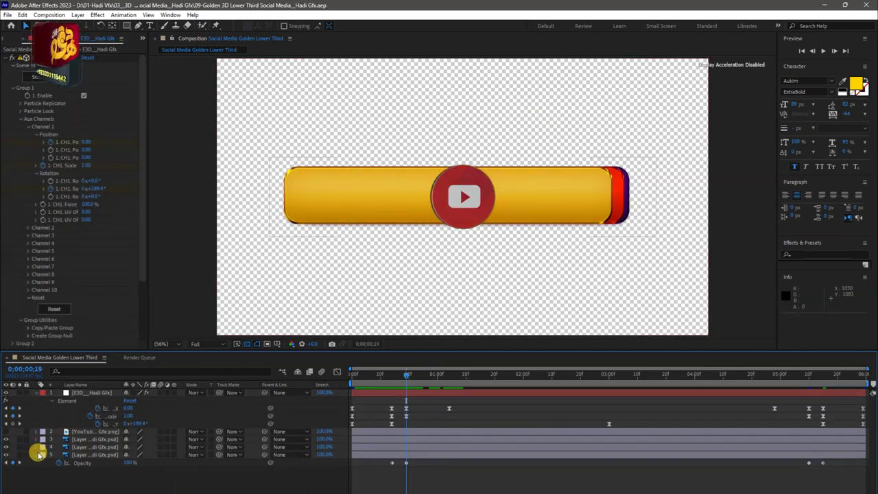
pyautogui.click(88, 439)
pyautogui.press('s')
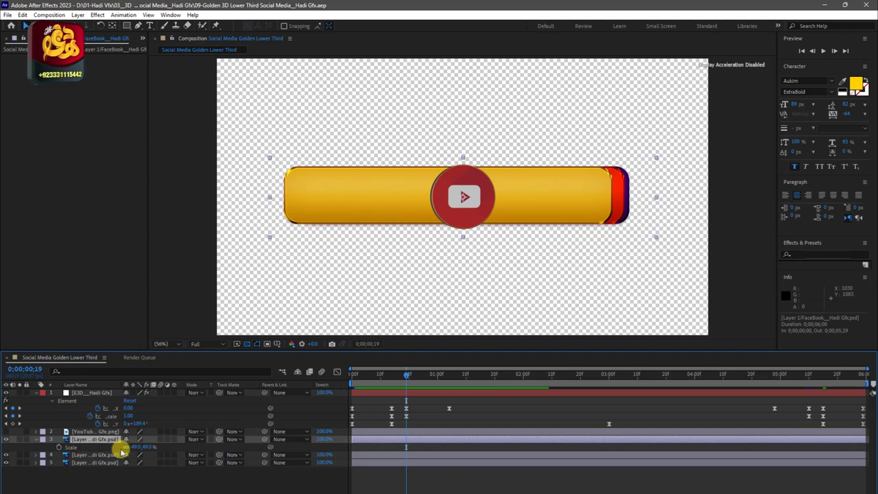
pyautogui.moveTo(136, 447); pyautogui.dragTo(131, 446)
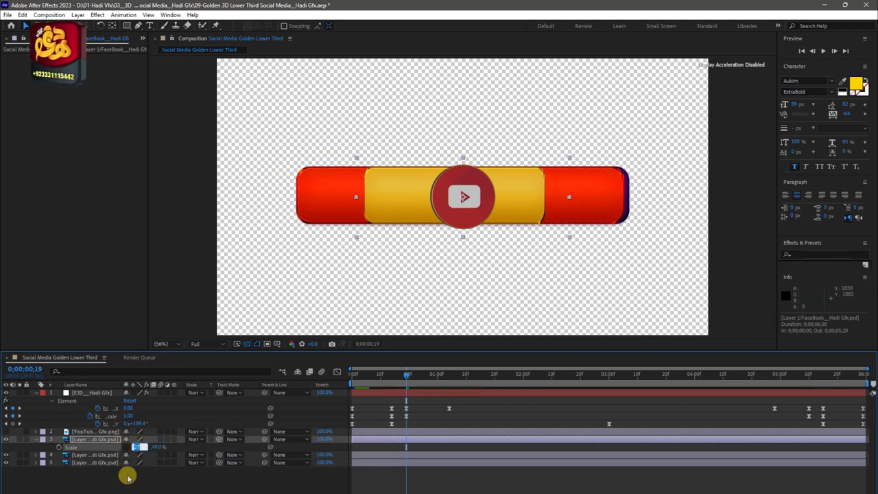
pyautogui.write('0')
pyautogui.click(74, 454)
pyautogui.press('space')
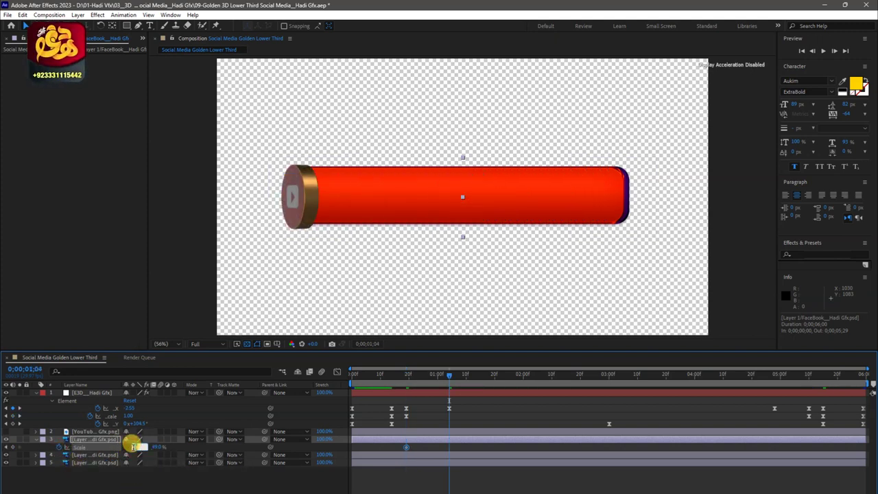
pyautogui.press('Return')
# Delete the later Scale keyframe and enlarge the yellow bar to about 48% at 0;00;00;19
pyautogui.moveTo(447, 376)
pyautogui.mouseDown()
pyautogui.moveTo(406, 376)
pyautogui.moveTo(445, 384)
pyautogui.moveTo(422, 392)
pyautogui.mouseUp()
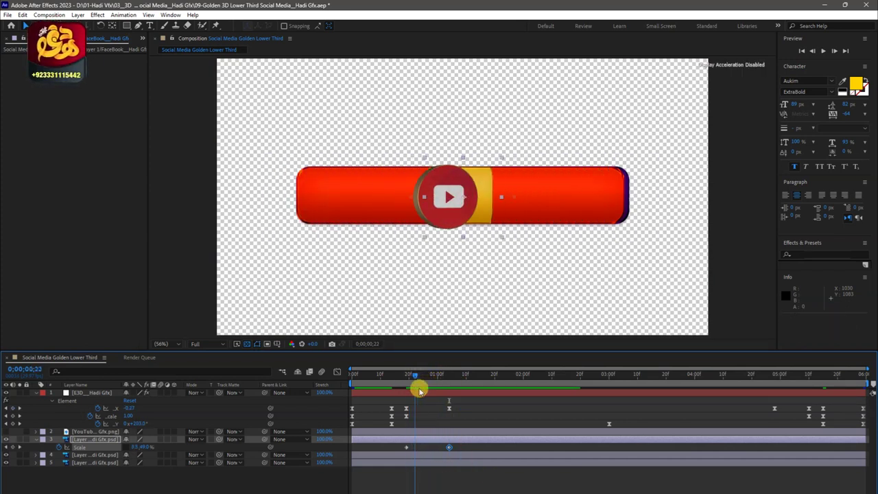
pyautogui.press('Delete')
pyautogui.moveTo(428, 386); pyautogui.dragTo(406, 384)
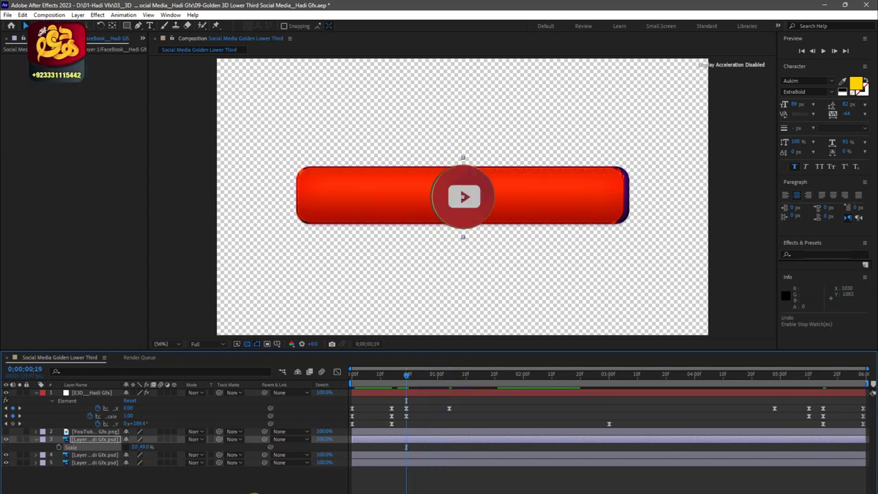
pyautogui.moveTo(123, 448); pyautogui.dragTo(216, 470)
pyautogui.moveTo(386, 378); pyautogui.dragTo(406, 384)
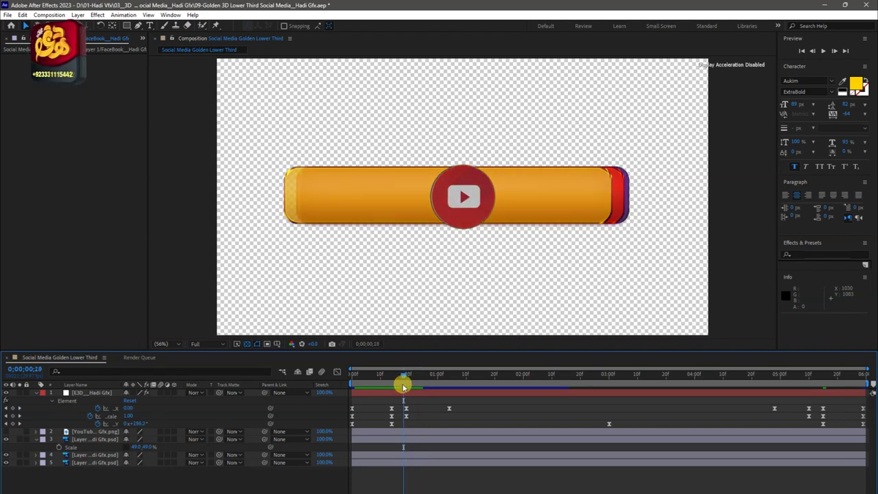
pyautogui.click(93, 439)
# Keyframe the yellow bar's Position at 0:19 and 1:04, sliding it left, and preview the motion
pyautogui.press('p')
pyautogui.moveTo(121, 446); pyautogui.dragTo(165, 446)
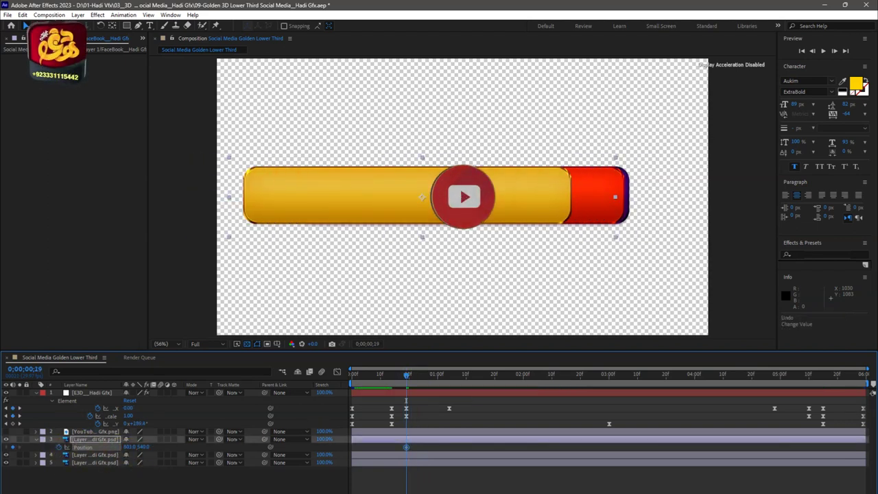
pyautogui.press('k')
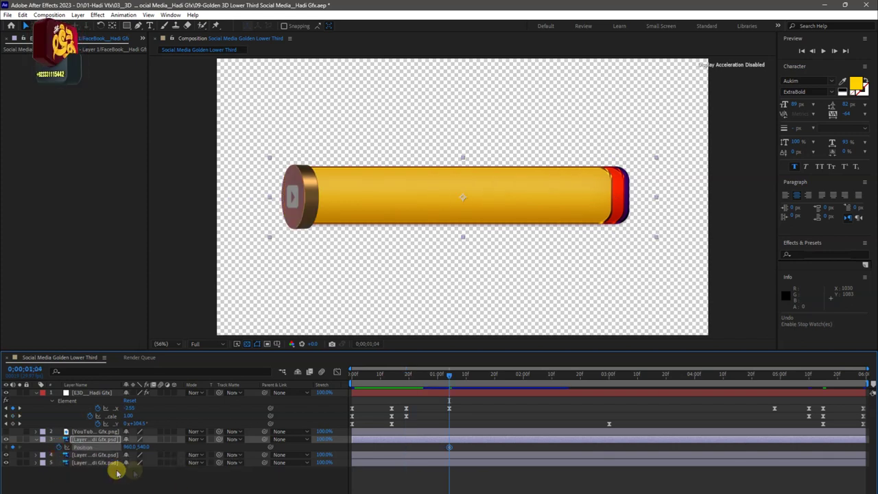
pyautogui.click(407, 375)
pyautogui.moveTo(127, 446)
pyautogui.mouseDown()
pyautogui.moveTo(137, 451)
pyautogui.moveTo(78, 447)
pyautogui.mouseUp()
pyautogui.moveTo(435, 374); pyautogui.dragTo(404, 374)
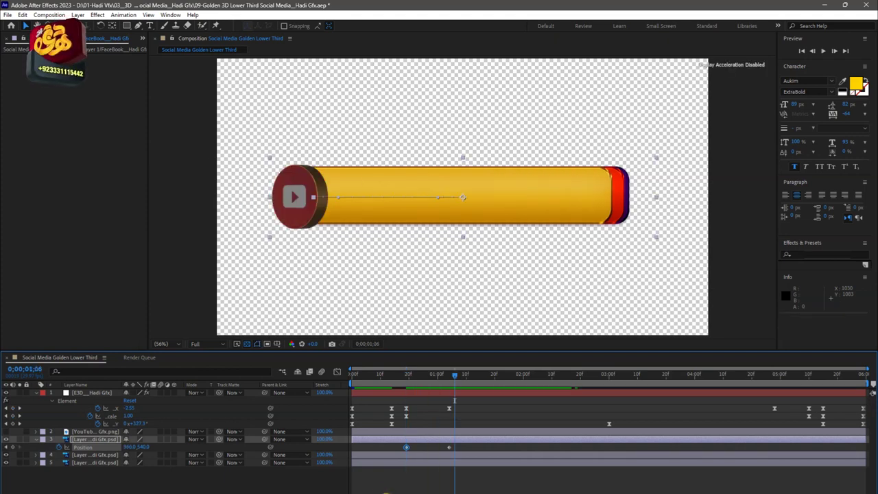
pyautogui.press('space')
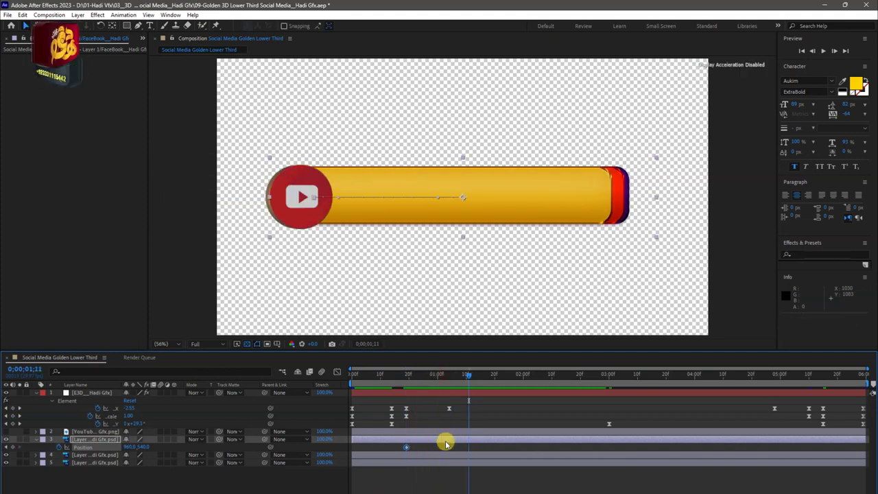
# Paste a Position keyframe near 4:28 for the retracting slide and review the intro
pyautogui.press('k')
pyautogui.hotkey('ctrl', 'v')
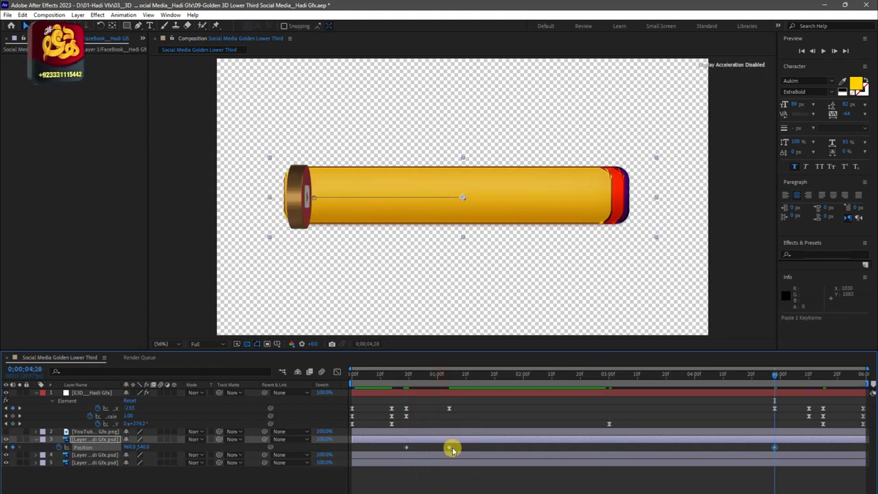
pyautogui.hotkey('ctrl', 'z')
pyautogui.press('k')
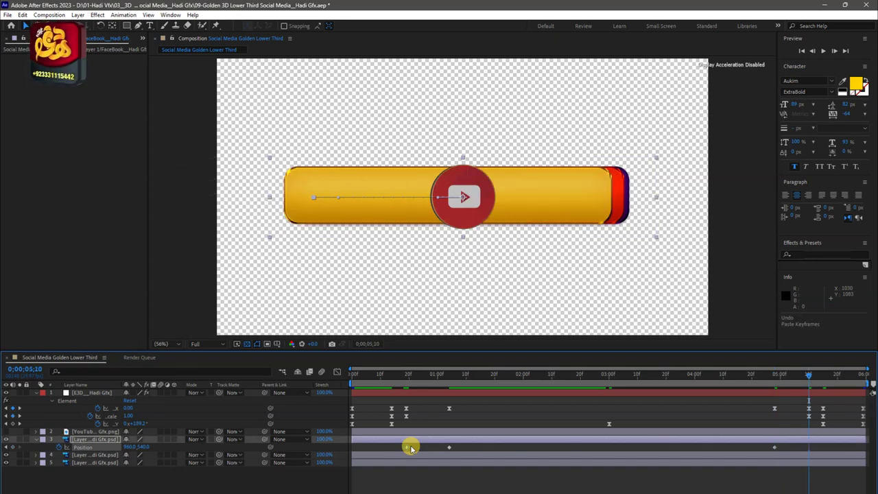
pyautogui.click(36, 439)
pyautogui.click(86, 473)
pyautogui.moveTo(433, 380)
pyautogui.mouseDown()
pyautogui.moveTo(388, 383)
pyautogui.moveTo(449, 379)
pyautogui.mouseUp()
# Show the second bar's Position and copy its keyframe at 1:04
pyautogui.click(106, 447)
pyautogui.press('p')
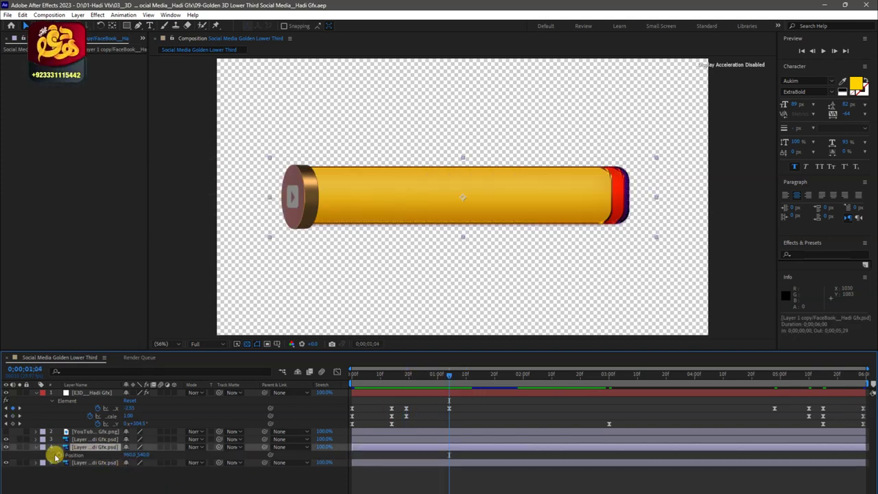
pyautogui.click(456, 455)
pyautogui.hotkey('ctrl', 'c')
pyautogui.press('k')
pyautogui.press('k')
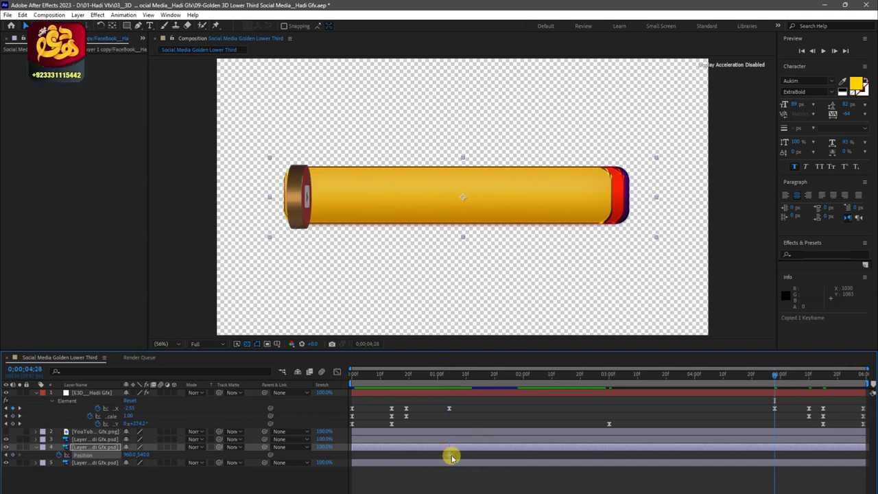
pyautogui.click(408, 382)
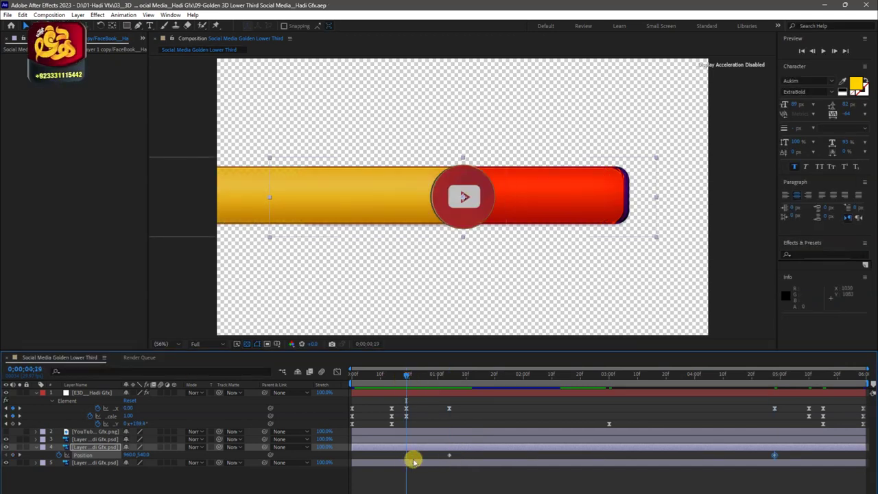
# Paste the yellow bar's starting Position keyframe onto the second bar at 0:19
pyautogui.click(94, 439)
pyautogui.press('u')
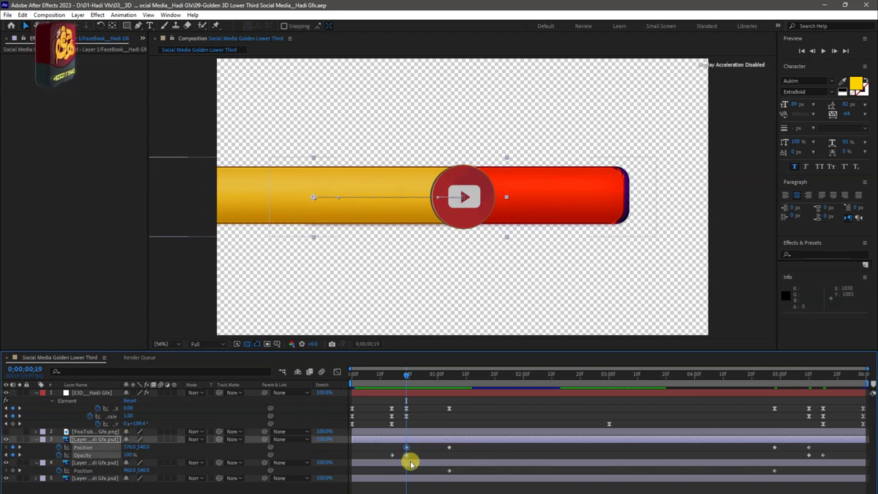
pyautogui.click(403, 451)
pyautogui.moveTo(401, 451); pyautogui.dragTo(410, 451)
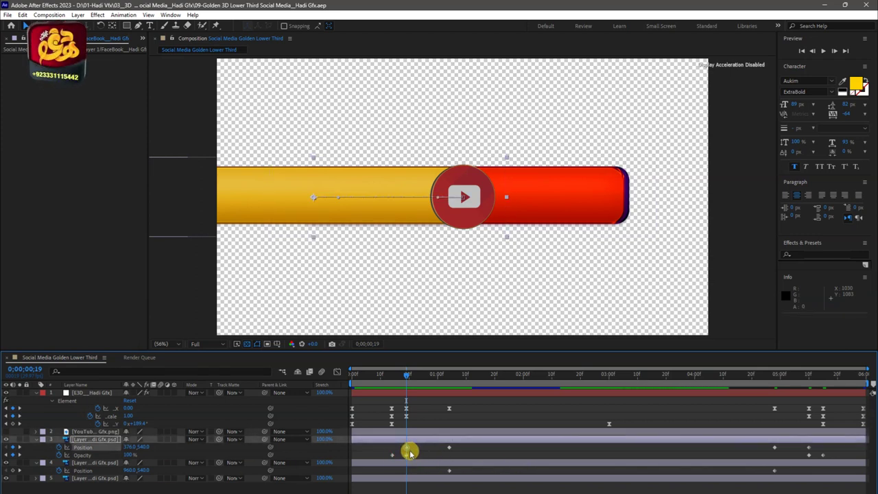
pyautogui.click(410, 462)
pyautogui.hotkey('ctrl', 'v')
# Paste Position keyframes at 5:10 onto the second and third bar layers
pyautogui.moveTo(409, 376)
pyautogui.mouseDown()
pyautogui.moveTo(463, 386)
pyautogui.moveTo(435, 387)
pyautogui.mouseUp()
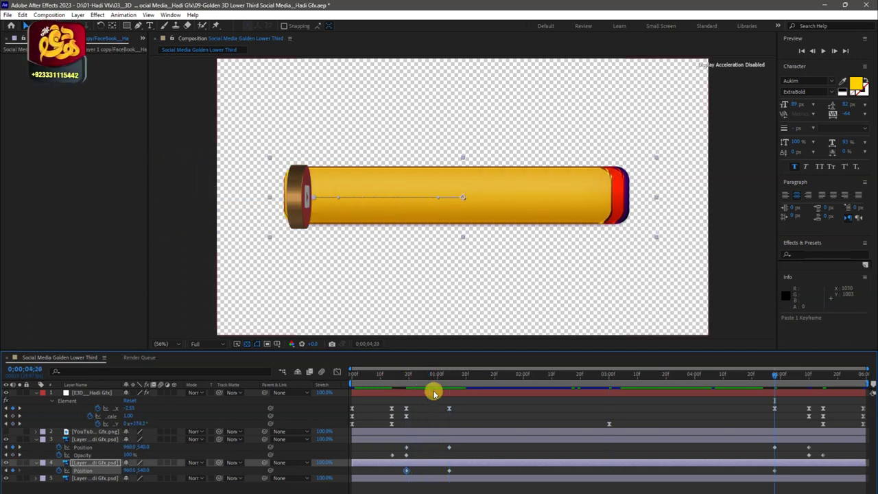
pyautogui.click(809, 376)
pyautogui.hotkey('ctrl', 'v')
pyautogui.moveTo(809, 376); pyautogui.dragTo(535, 376)
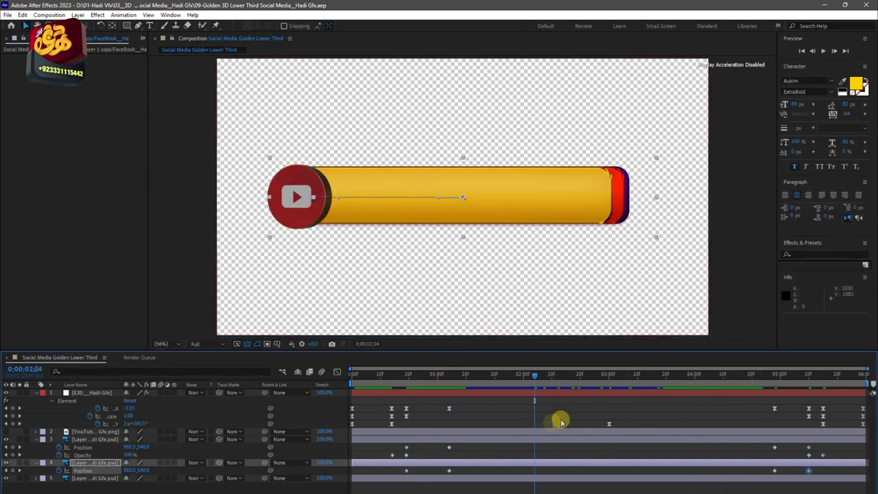
pyautogui.click(516, 478)
pyautogui.press('k')
pyautogui.press('k')
pyautogui.press('k')
pyautogui.hotkey('ctrl', 'v')
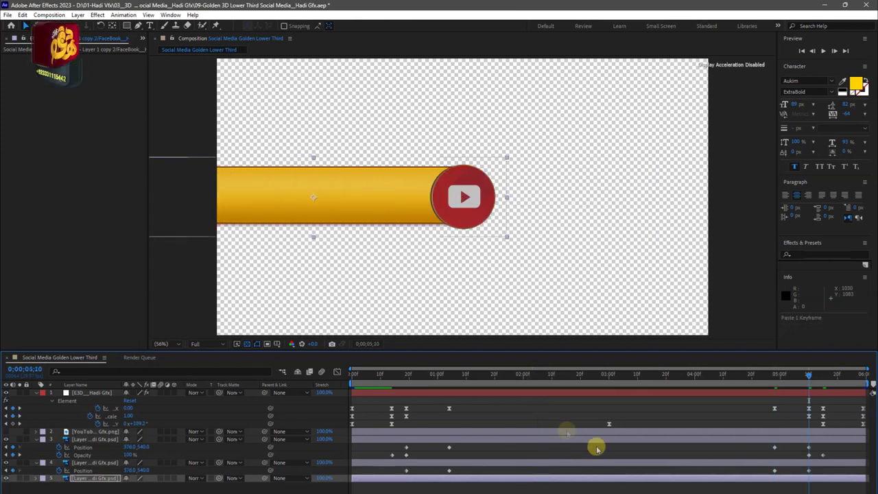
# Review the bars' keyframes and preview the slide-in animation from 0:19
pyautogui.moveTo(392, 377); pyautogui.dragTo(406, 376)
pyautogui.press('k')
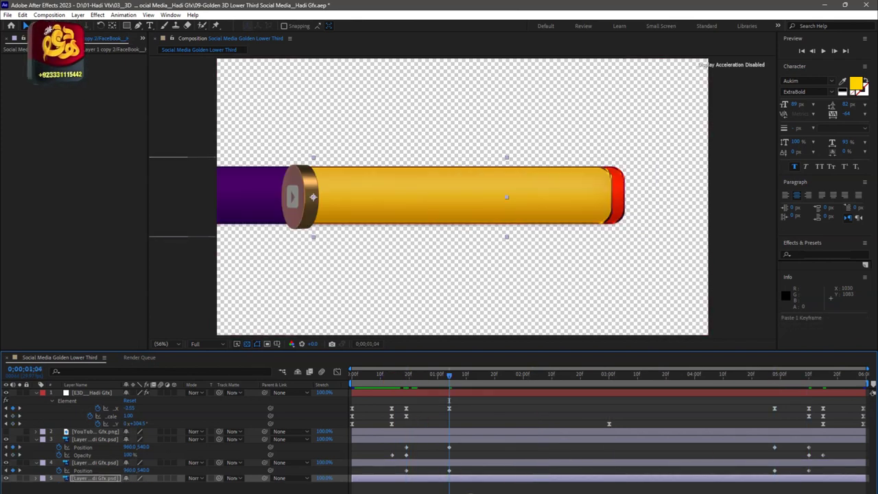
pyautogui.click(449, 447)
pyautogui.click(451, 472)
pyautogui.press('space')
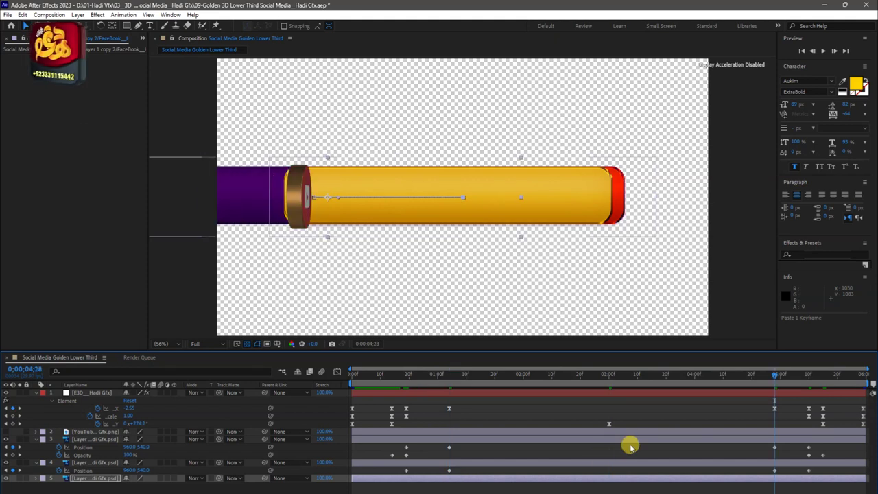
pyautogui.moveTo(447, 376); pyautogui.dragTo(407, 375)
pyautogui.press('space')
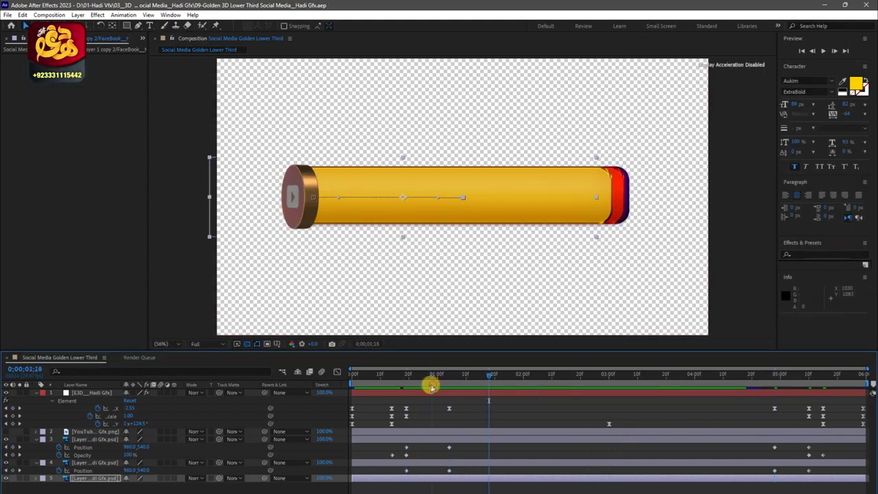
pyautogui.click(40, 453)
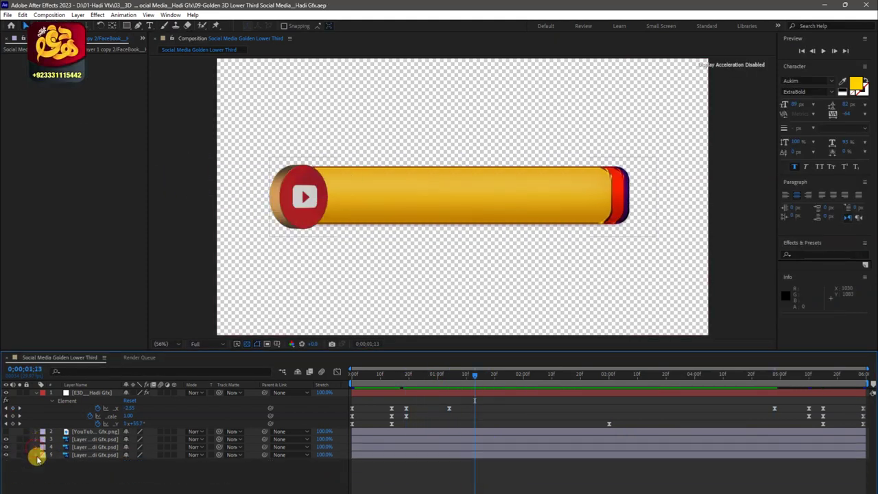
# Shift the second and third bars' starting Position keyframes slightly later after 0:19
pyautogui.click(89, 449)
pyautogui.click(477, 442)
pyautogui.moveTo(475, 375); pyautogui.dragTo(420, 377)
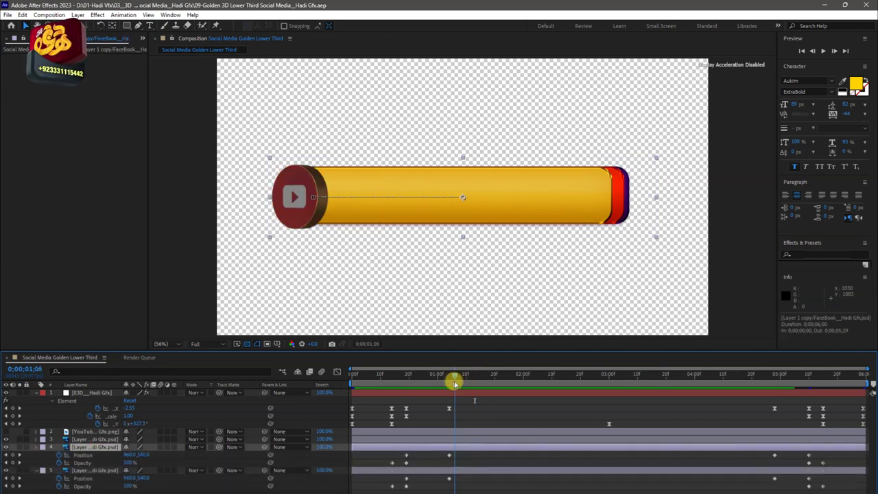
pyautogui.click(406, 479)
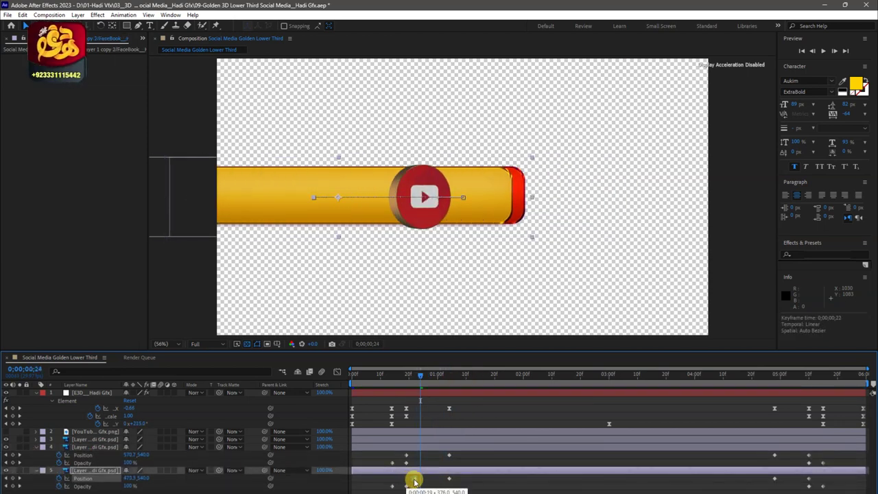
pyautogui.click(407, 464)
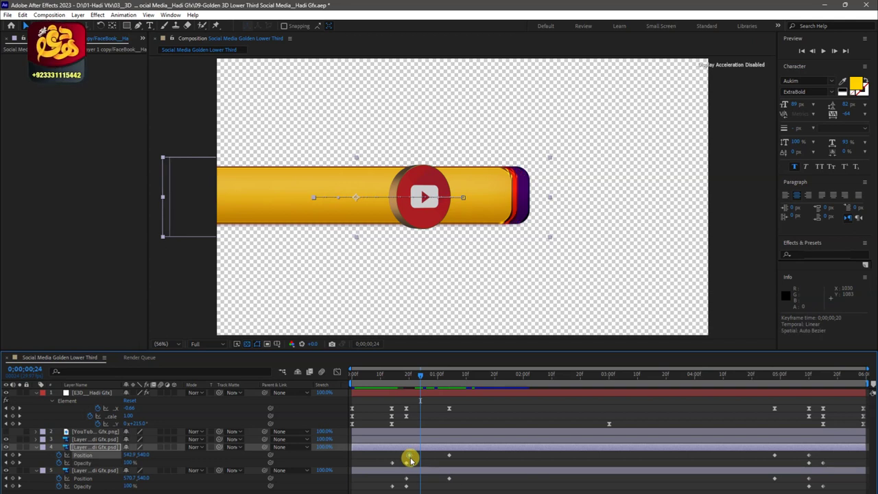
pyautogui.click(405, 377)
pyautogui.moveTo(452, 458)
pyautogui.mouseDown()
pyautogui.moveTo(403, 461)
pyautogui.moveTo(418, 461)
pyautogui.moveTo(418, 478)
pyautogui.moveTo(459, 480)
pyautogui.mouseUp()
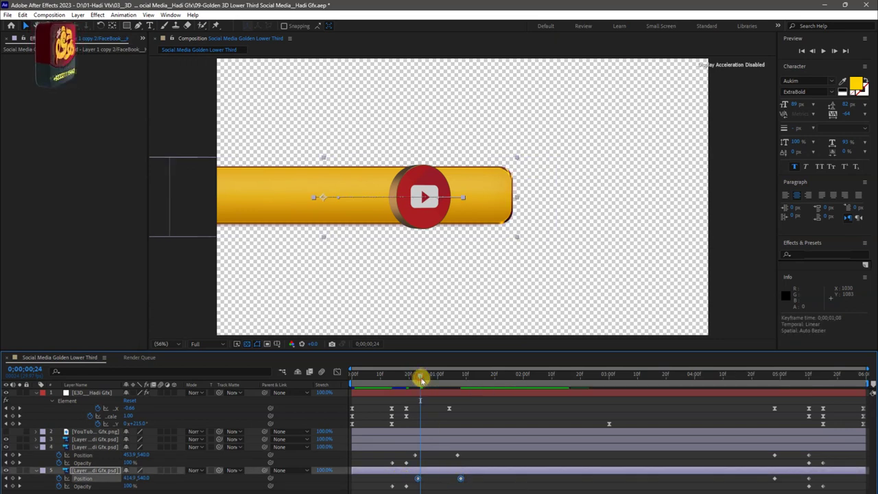
pyautogui.moveTo(421, 379); pyautogui.dragTo(472, 378)
# Offset the bars' end Position keyframes near 5:10 and preview the staggered motion
pyautogui.moveTo(421, 478); pyautogui.dragTo(423, 478)
pyautogui.moveTo(411, 379); pyautogui.dragTo(781, 412)
pyautogui.moveTo(775, 455)
pyautogui.mouseDown()
pyautogui.moveTo(806, 455)
pyautogui.moveTo(763, 478)
pyautogui.mouseUp()
pyautogui.click(808, 456)
pyautogui.moveTo(809, 456); pyautogui.dragTo(770, 460)
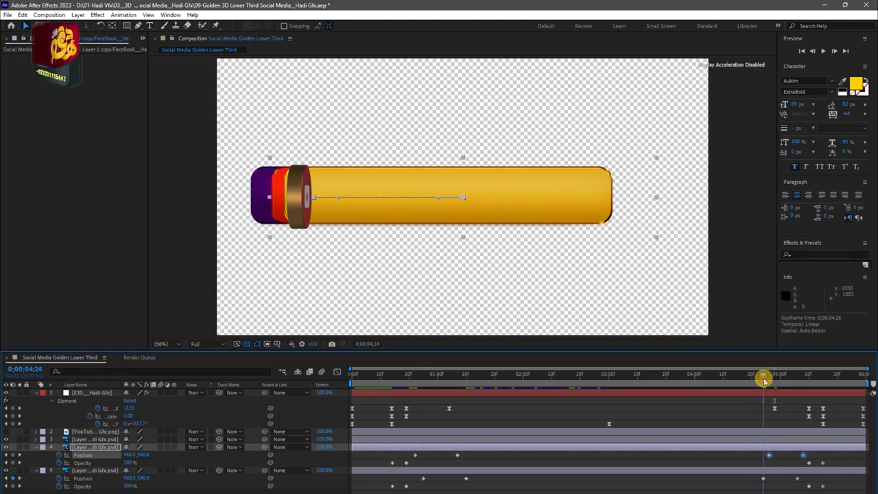
pyautogui.press('space')
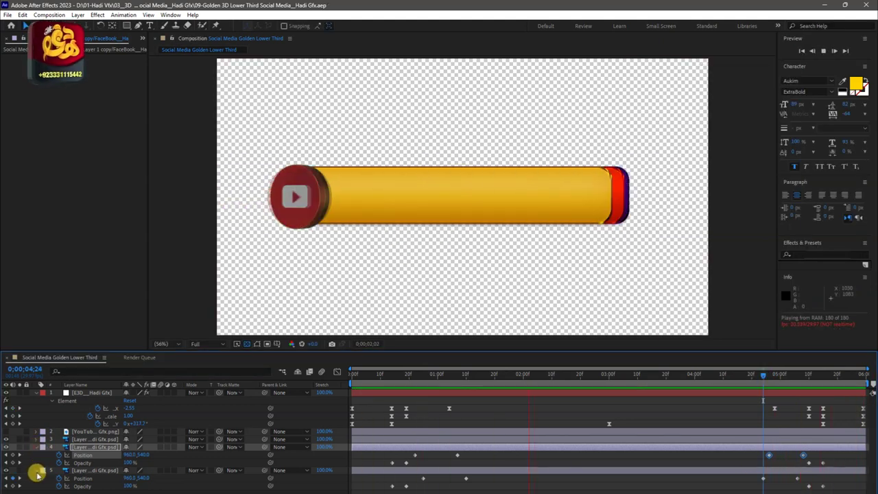
pyautogui.click(36, 447)
# Pre-compose the bar layers into a Lower Thirds comp and draw a mask hiding the gold bar
pyautogui.moveTo(418, 377); pyautogui.dragTo(407, 382)
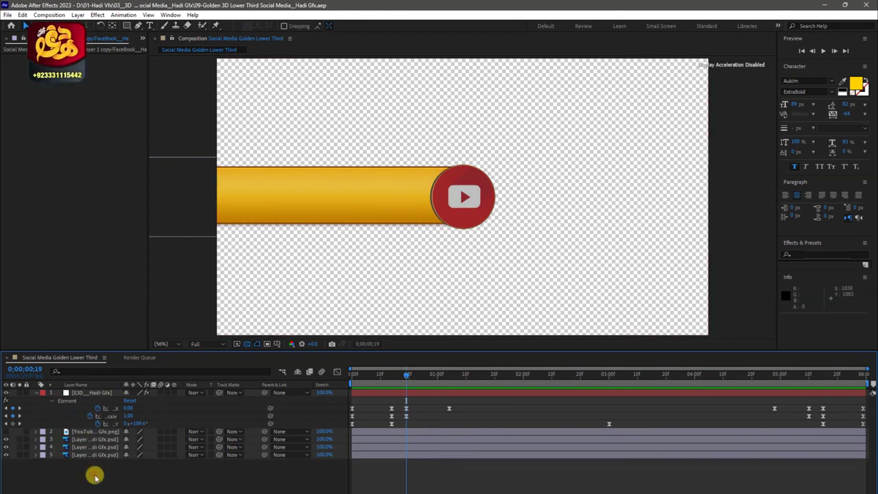
pyautogui.moveTo(94, 476); pyautogui.dragTo(89, 432)
pyautogui.rightClick(78, 446)
pyautogui.click(132, 364)
pyautogui.write('Lower Thirds')
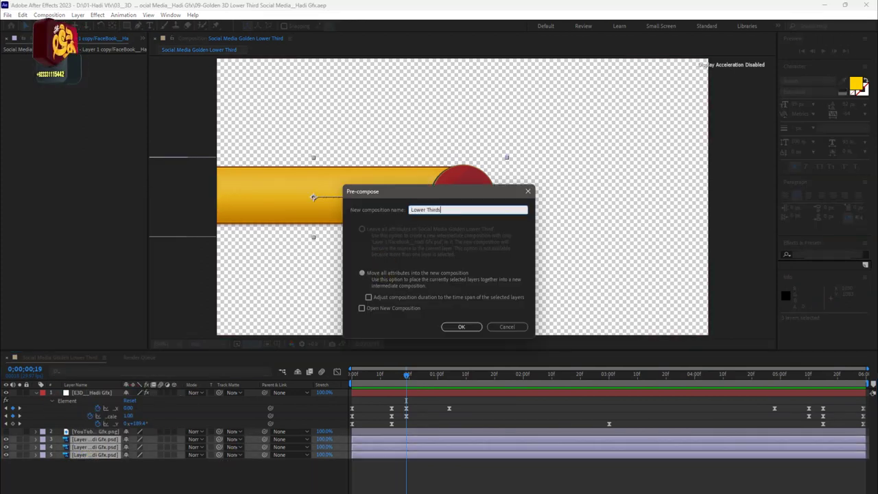
pyautogui.press('Return')
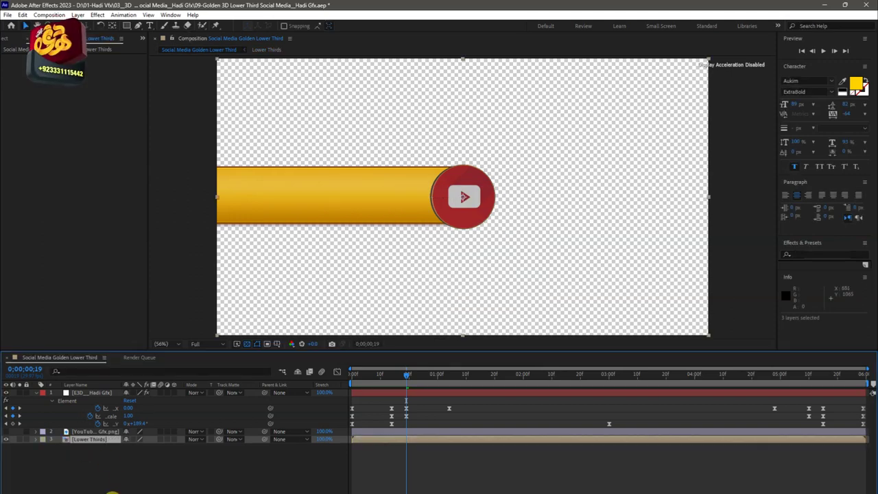
pyautogui.moveTo(465, 146); pyautogui.dragTo(691, 253)
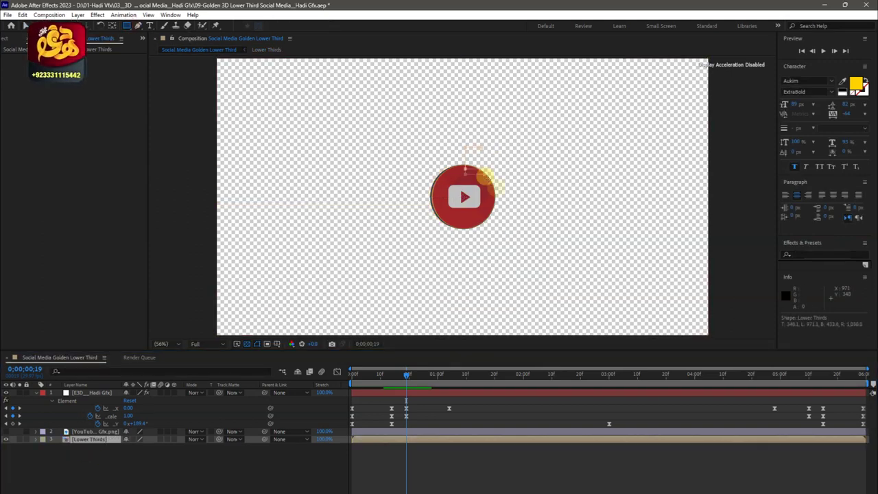
# Keyframe Mask 1's left edge from frame 23 to just past one second so the gold bar widens behind the coin
pyautogui.press('v')
pyautogui.click(56, 454)
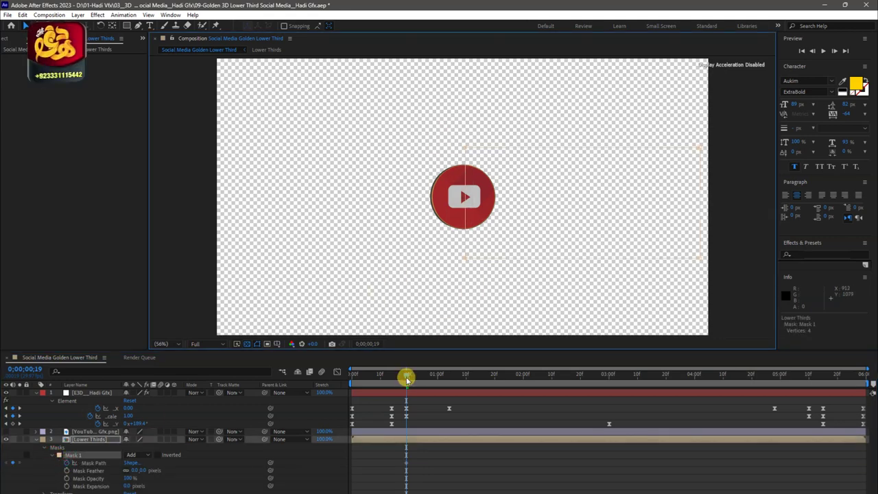
pyautogui.moveTo(407, 379); pyautogui.dragTo(417, 378)
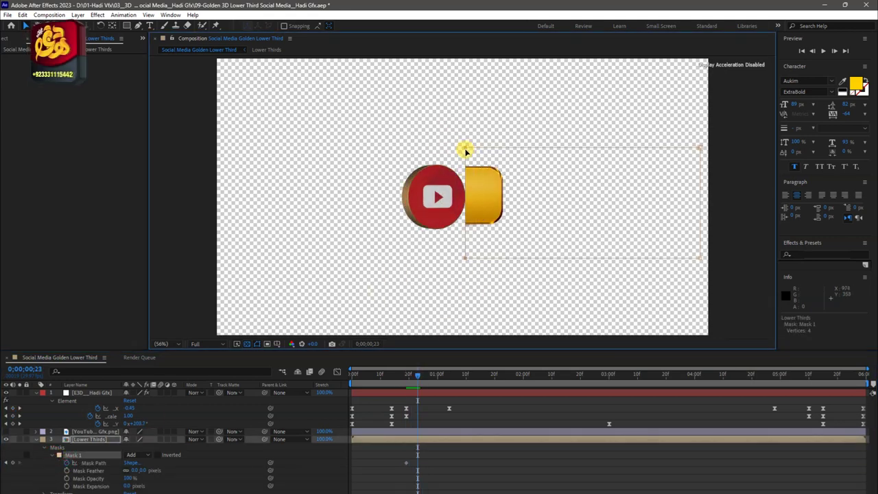
pyautogui.press('pagedown')
pyautogui.press('pagedown')
pyautogui.moveTo(432, 148); pyautogui.dragTo(416, 148)
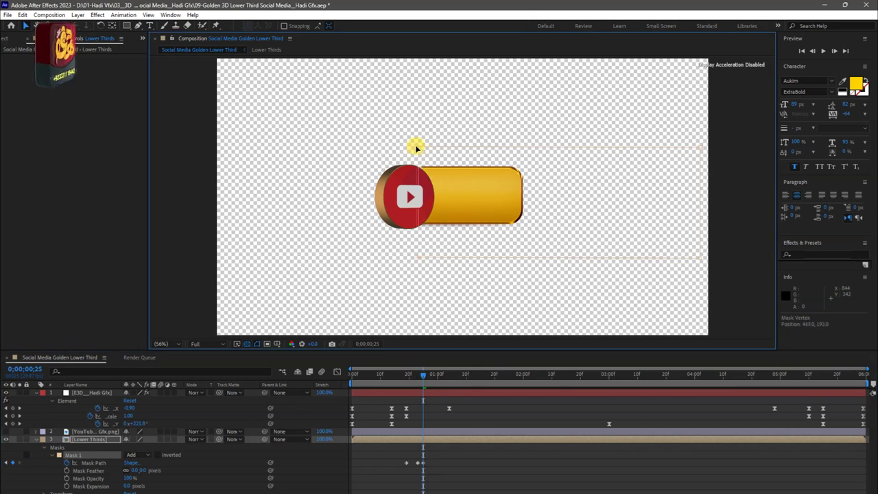
pyautogui.moveTo(421, 382); pyautogui.dragTo(428, 378)
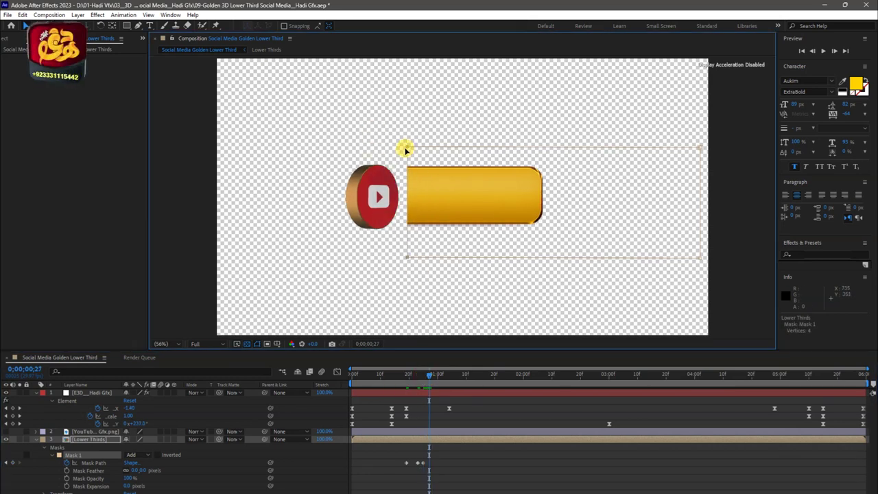
pyautogui.moveTo(405, 150); pyautogui.dragTo(372, 143)
pyautogui.moveTo(432, 378); pyautogui.dragTo(435, 377)
pyautogui.moveTo(372, 144); pyautogui.dragTo(348, 142)
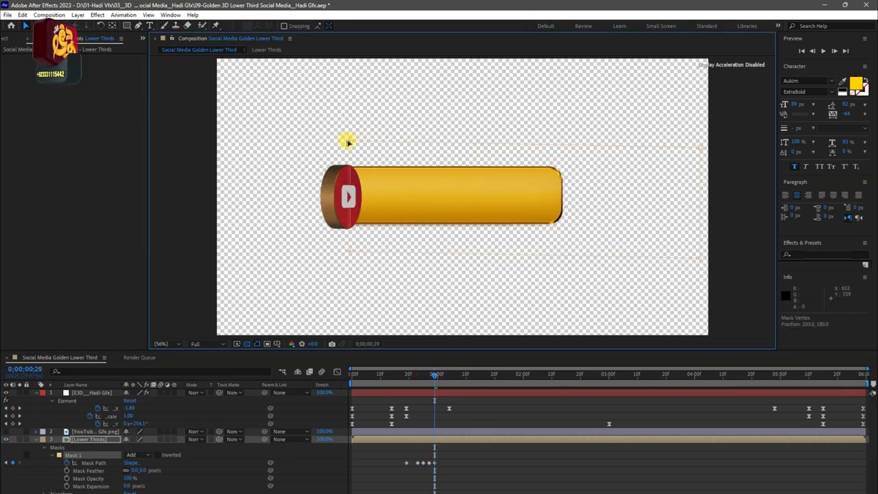
pyautogui.moveTo(435, 379); pyautogui.dragTo(441, 377)
pyautogui.moveTo(343, 142); pyautogui.dragTo(309, 143)
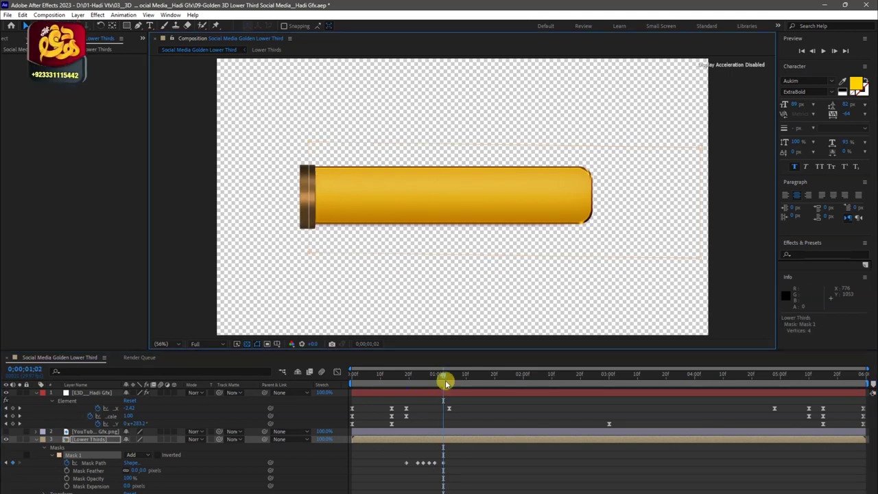
pyautogui.moveTo(447, 380); pyautogui.dragTo(451, 382)
pyautogui.click(404, 376)
pyautogui.press('space')
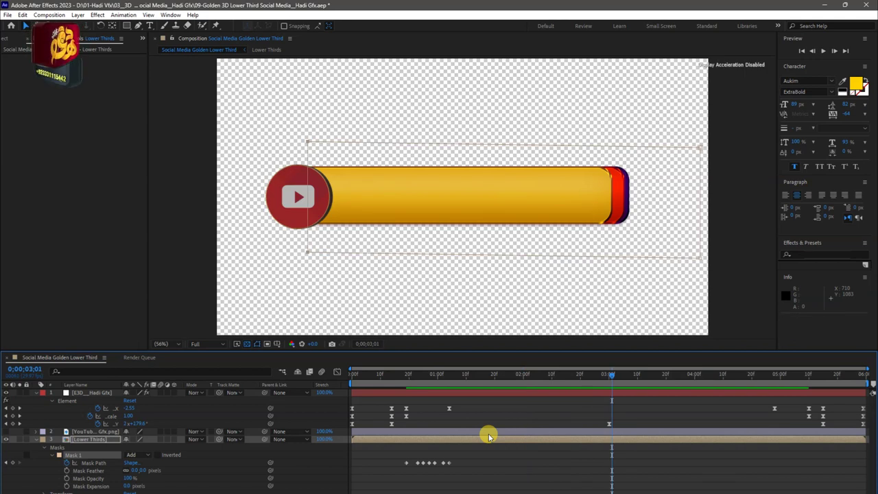
# Keyframe the mask edge back rightward from about 5;01 to 5;10 so the bar retracts into the coin
pyautogui.moveTo(773, 376); pyautogui.dragTo(783, 377)
pyautogui.moveTo(304, 147); pyautogui.dragTo(314, 144)
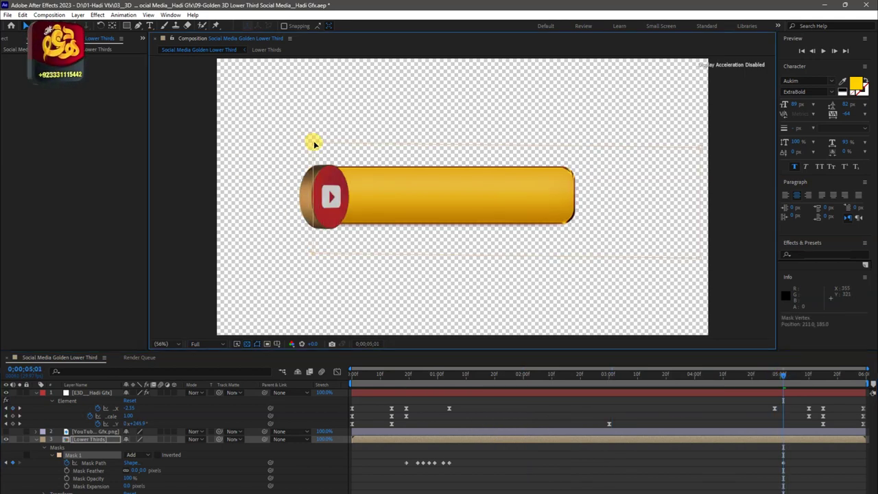
pyautogui.moveTo(784, 377); pyautogui.dragTo(788, 377)
pyautogui.moveTo(314, 147); pyautogui.dragTo(333, 141)
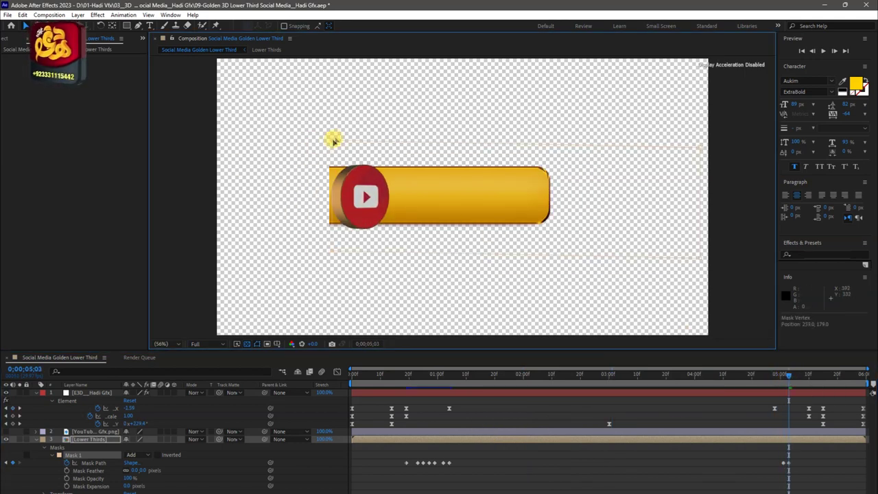
pyautogui.moveTo(792, 377); pyautogui.dragTo(800, 376)
pyautogui.moveTo(355, 147); pyautogui.dragTo(396, 145)
pyautogui.moveTo(800, 376); pyautogui.dragTo(809, 376)
pyautogui.moveTo(433, 147); pyautogui.dragTo(452, 144)
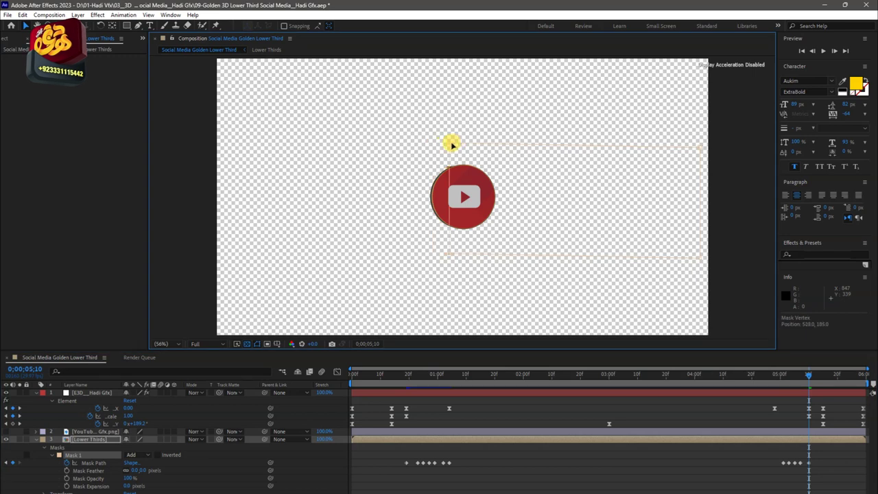
pyautogui.moveTo(776, 377); pyautogui.dragTo(774, 376)
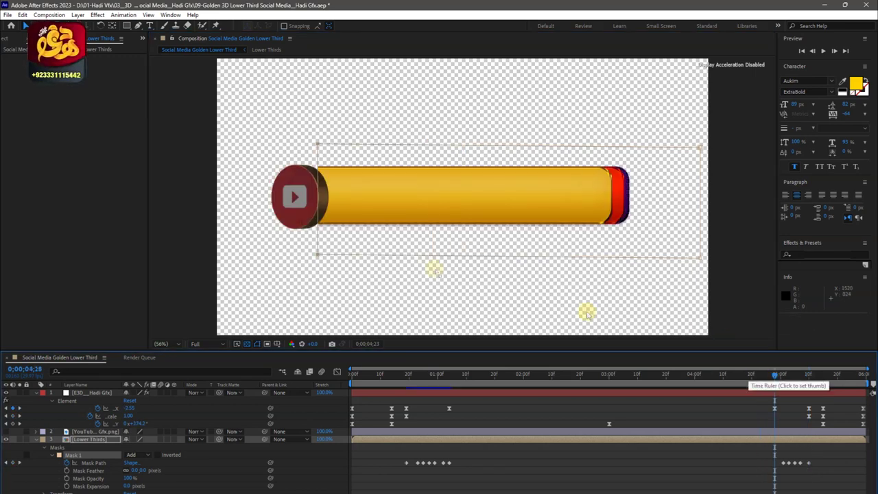
pyautogui.moveTo(317, 146); pyautogui.dragTo(315, 143)
pyautogui.press('space')
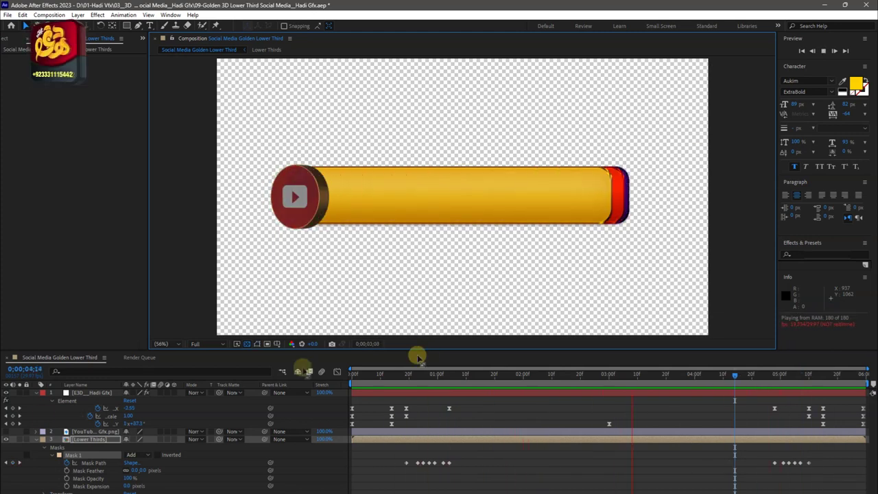
pyautogui.click(141, 428)
pyautogui.rightClick(142, 428)
# Rotate the Element 3D physical environment to -222°, 75° and 100° under Render Settings
pyautogui.moveTo(165, 316)
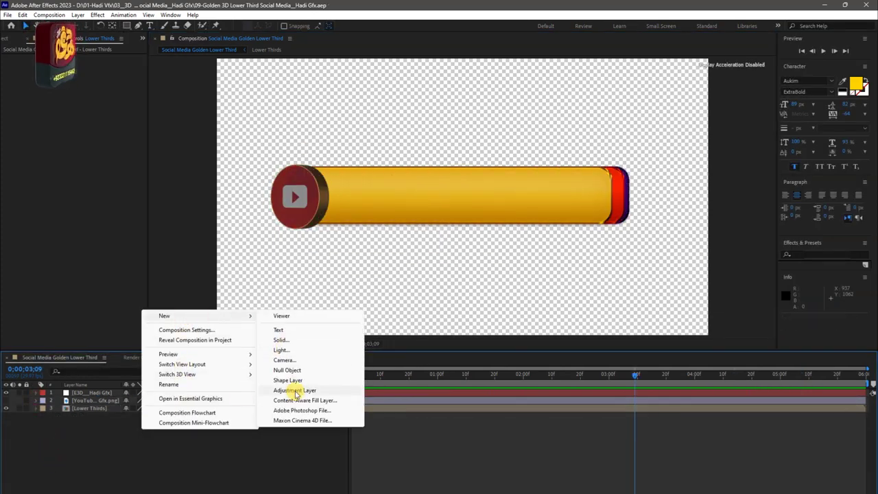
pyautogui.click(93, 392)
pyautogui.click(10, 82)
pyautogui.click(12, 158)
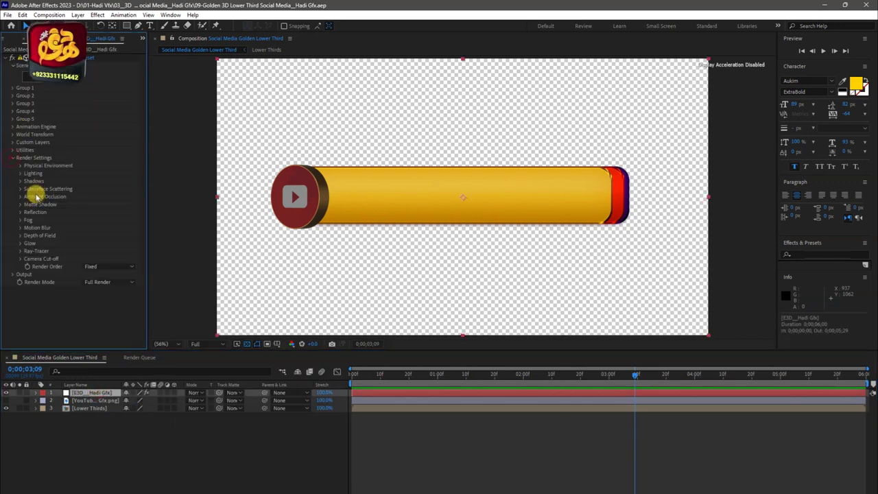
pyautogui.click(20, 165)
pyautogui.click(28, 220)
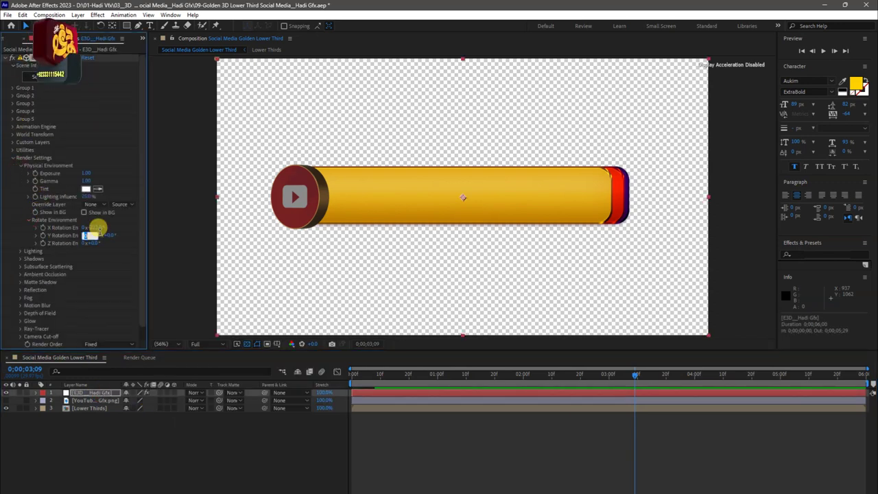
# Add an adjustment layer with Hue/Saturation and Curves to brighten the gold bar
pyautogui.rightClick(88, 460)
pyautogui.moveTo(193, 355)
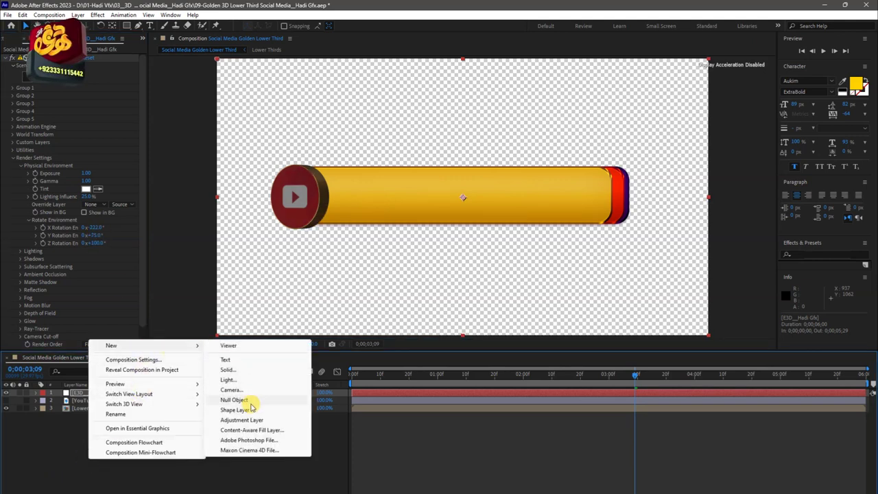
pyautogui.click(241, 419)
pyautogui.click(97, 15)
pyautogui.moveTo(137, 120)
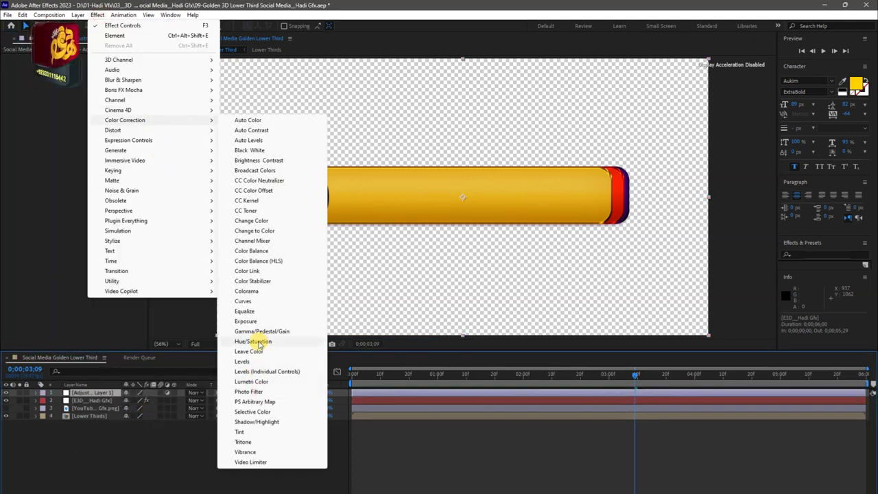
pyautogui.click(258, 343)
pyautogui.click(97, 15)
pyautogui.moveTo(137, 190)
pyautogui.moveTo(138, 120)
pyautogui.click(250, 296)
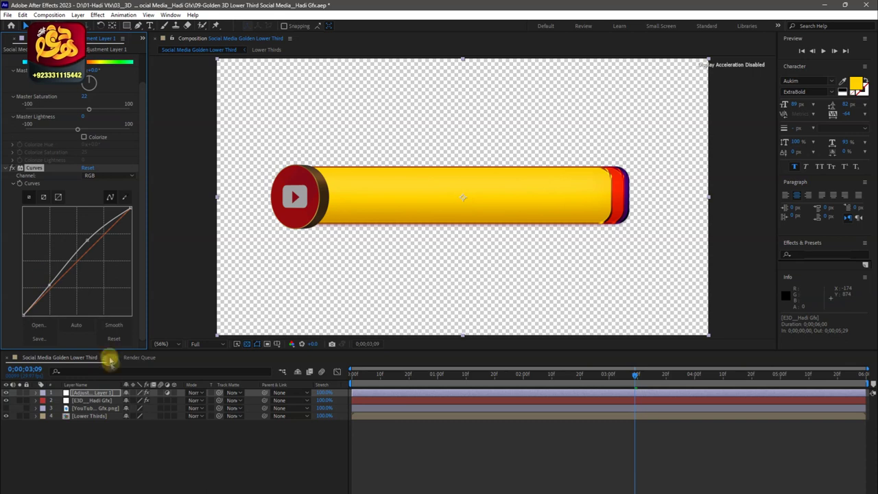
pyautogui.click(92, 400)
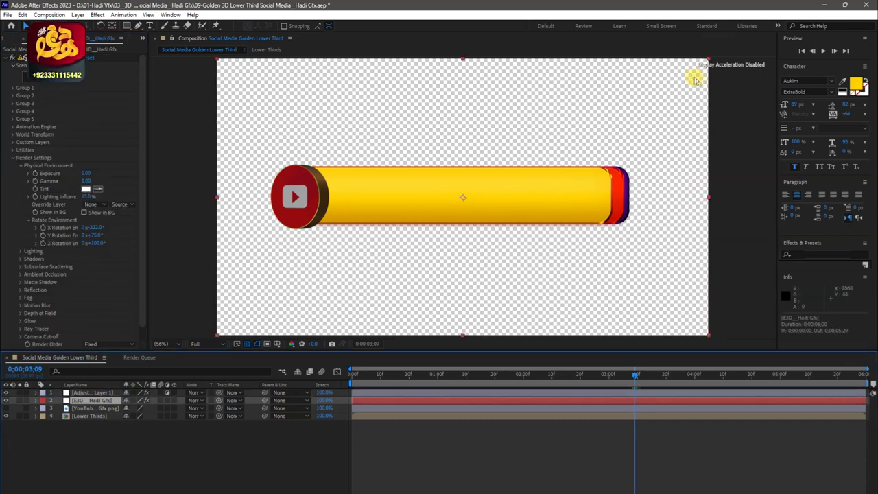
# Search 'shadow' in the effects library and apply Shadow Studio 2 to the Element 3D layer
pyautogui.click(778, 27)
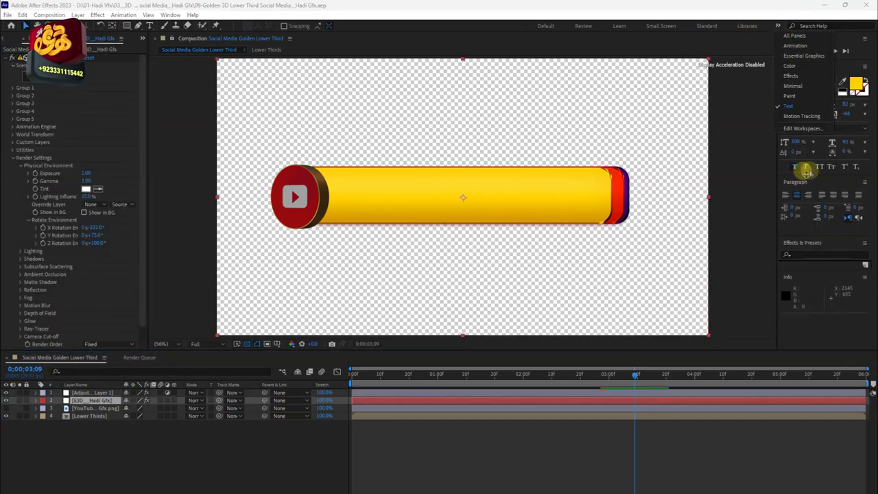
pyautogui.click(834, 129)
pyautogui.click(808, 83)
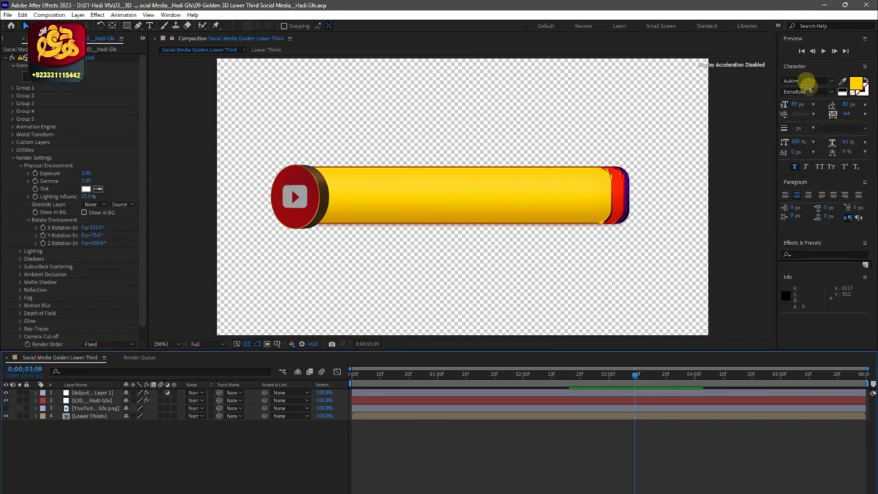
pyautogui.click(169, 14)
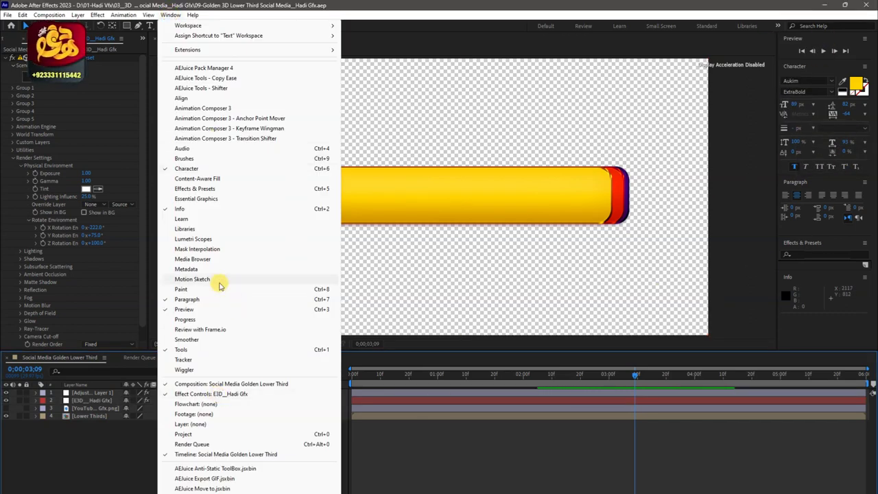
pyautogui.click(220, 188)
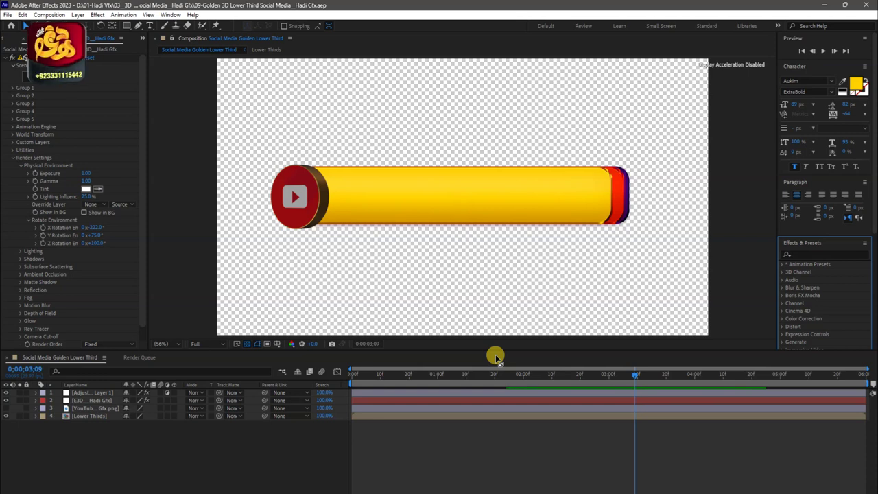
pyautogui.write('shadow')
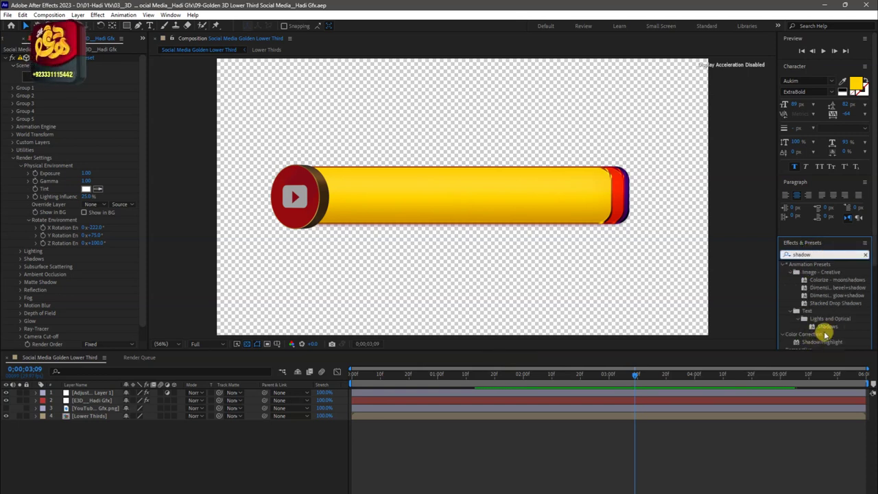
pyautogui.moveTo(819, 317); pyautogui.dragTo(89, 400)
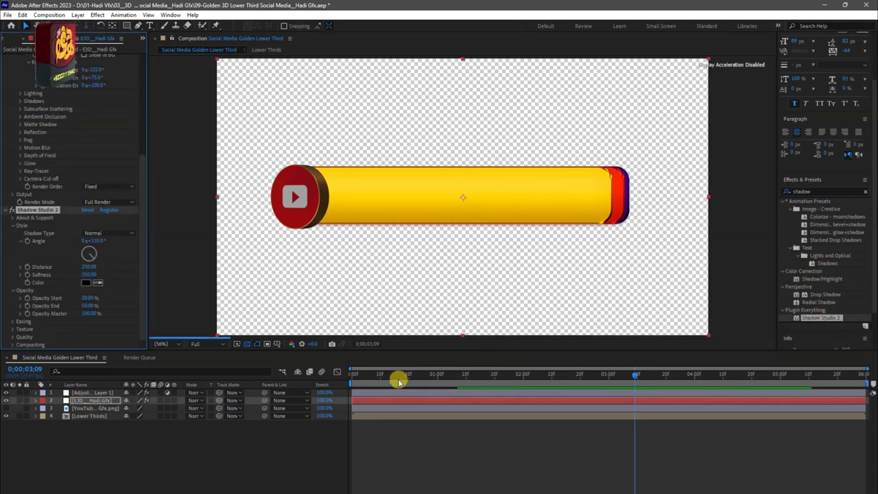
# Set the shadow angle to 90°, Opacity Start 6%, Opacity End 0% and Opacity Master 45%
pyautogui.moveTo(95, 256); pyautogui.dragTo(96, 256)
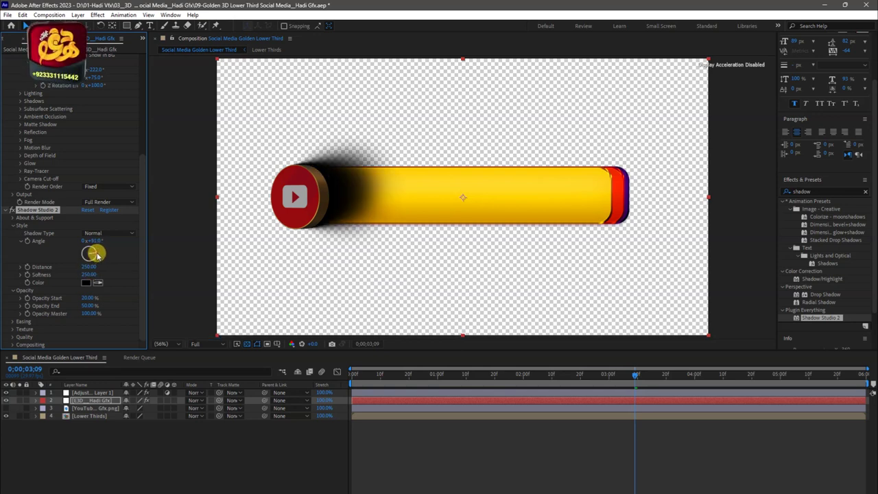
pyautogui.click(85, 306)
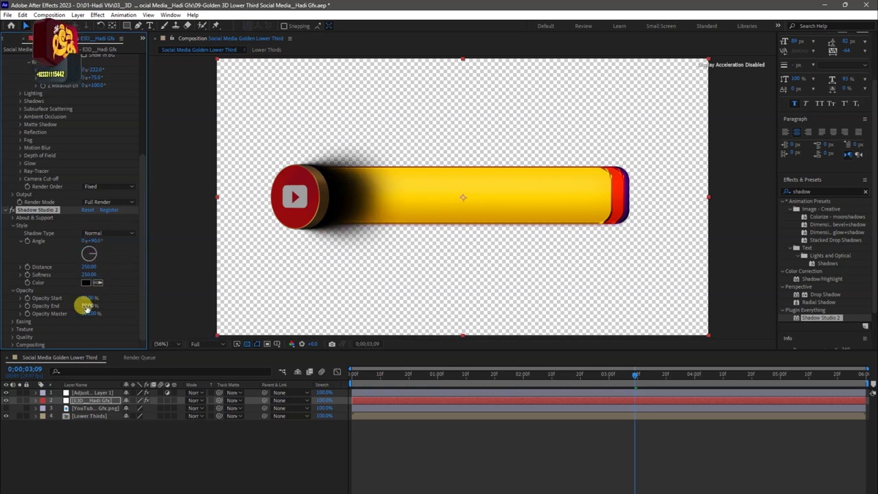
pyautogui.moveTo(85, 297); pyautogui.dragTo(99, 346)
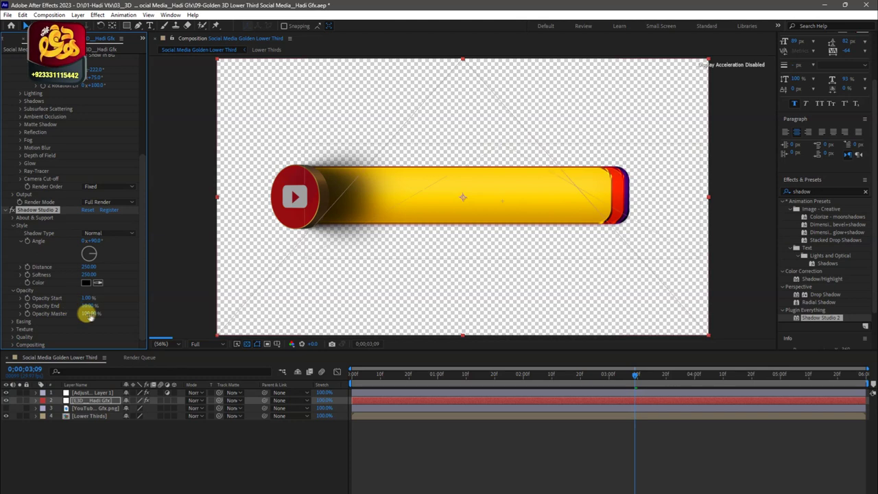
pyautogui.moveTo(87, 304)
pyautogui.mouseDown()
pyautogui.moveTo(77, 304)
pyautogui.moveTo(111, 458)
pyautogui.mouseUp()
pyautogui.click(249, 432)
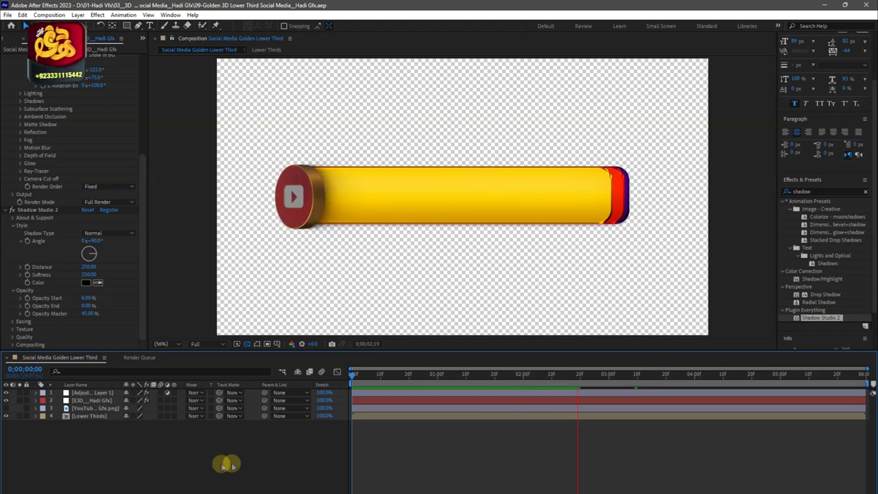
pyautogui.rightClick(101, 449)
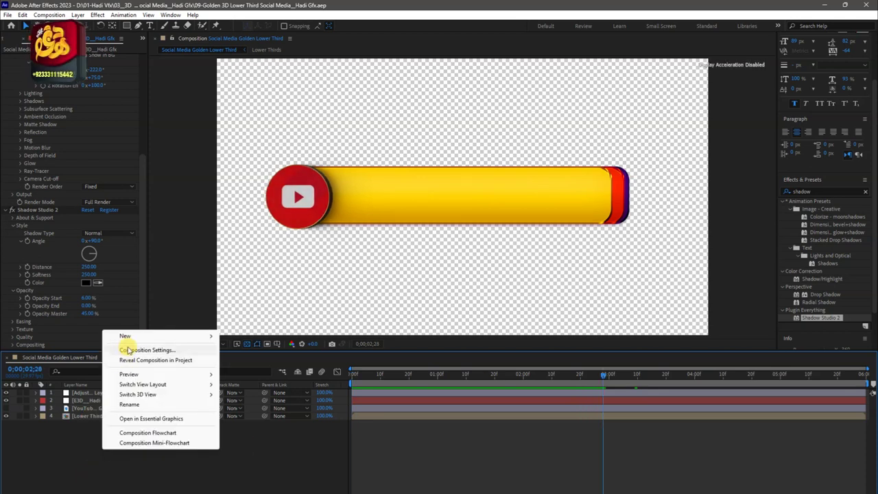
pyautogui.click(237, 347)
pyautogui.write('WWW.hadi7.co')
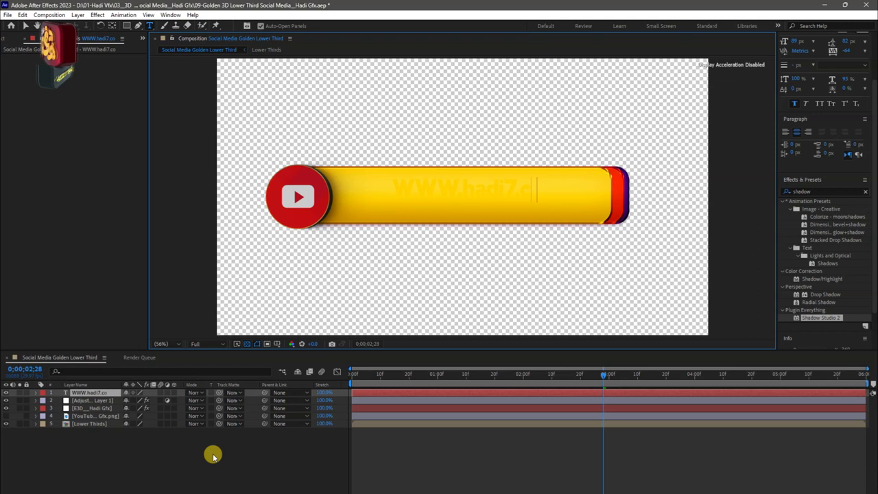
pyautogui.write('m')
pyautogui.click(86, 393)
pyautogui.moveTo(810, 348); pyautogui.dragTo(815, 348)
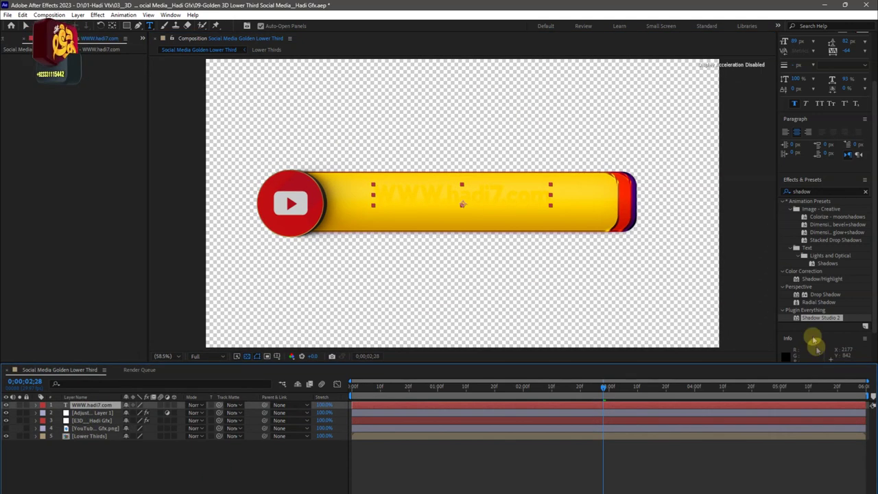
pyautogui.click(171, 14)
pyautogui.click(213, 97)
pyautogui.click(851, 334)
pyautogui.doubleClick(817, 96)
pyautogui.write('grad')
pyautogui.moveTo(827, 192); pyautogui.dragTo(102, 408)
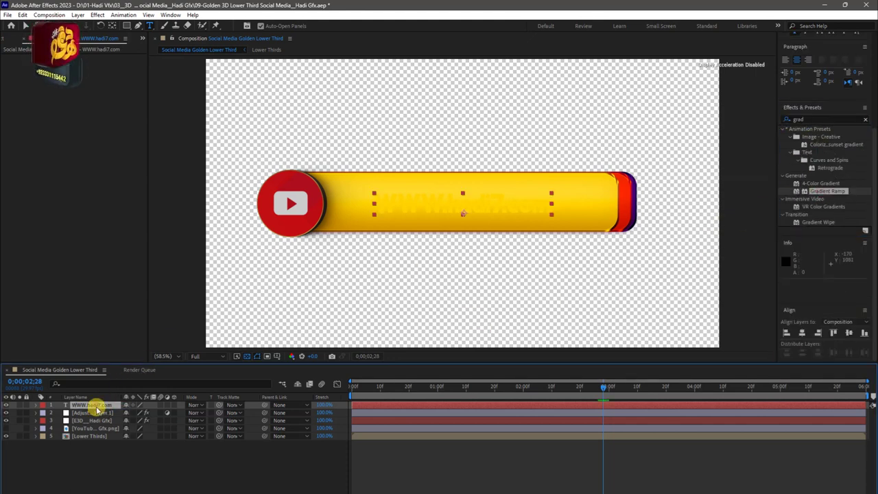
pyautogui.moveTo(273, 312); pyautogui.dragTo(98, 406)
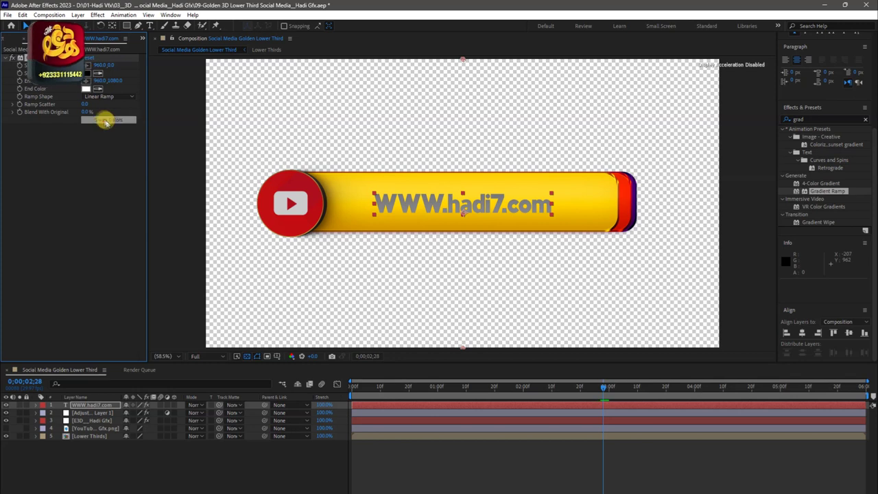
pyautogui.click(92, 85)
pyautogui.moveTo(171, 343); pyautogui.dragTo(141, 348)
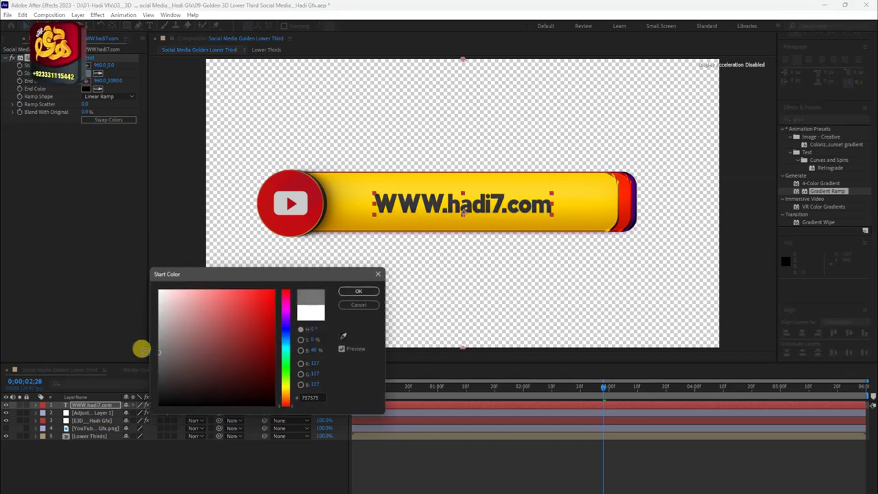
pyautogui.press('Return')
pyautogui.moveTo(471, 388); pyautogui.dragTo(411, 390)
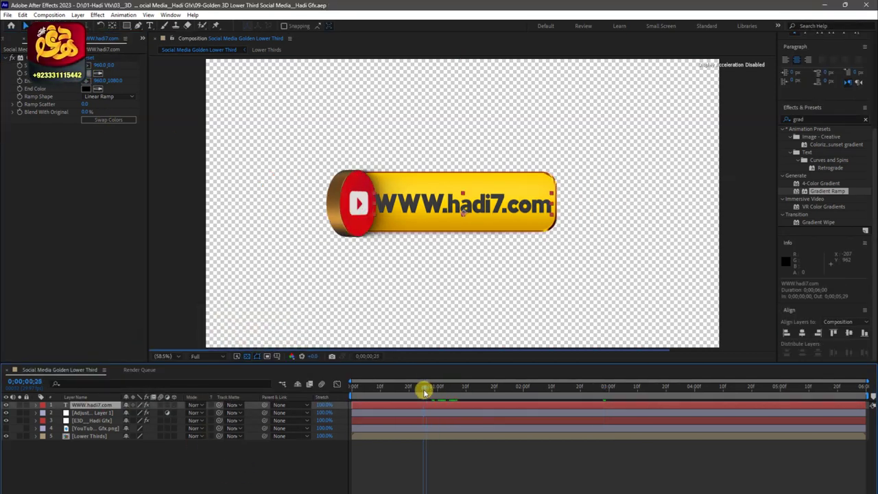
# Keyframe the text's Opacity from 0% where the bar starts opening to create the fade-in
pyautogui.click(91, 420)
pyautogui.press('u')
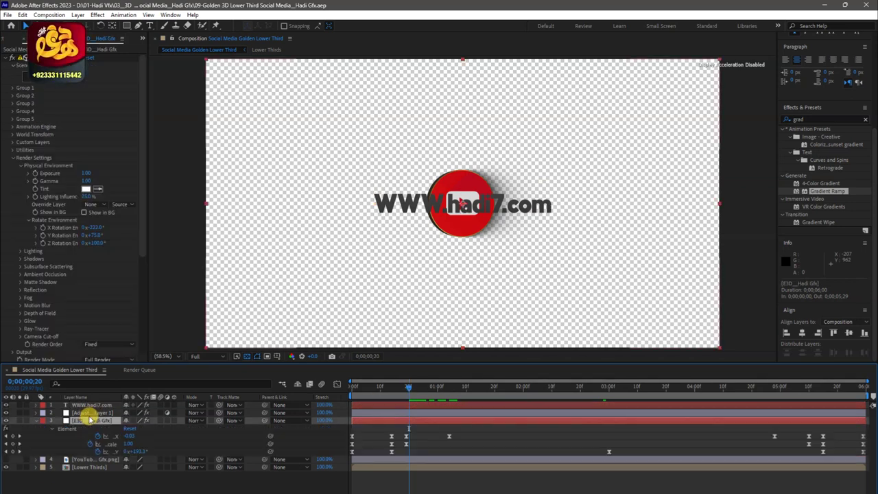
pyautogui.click(398, 388)
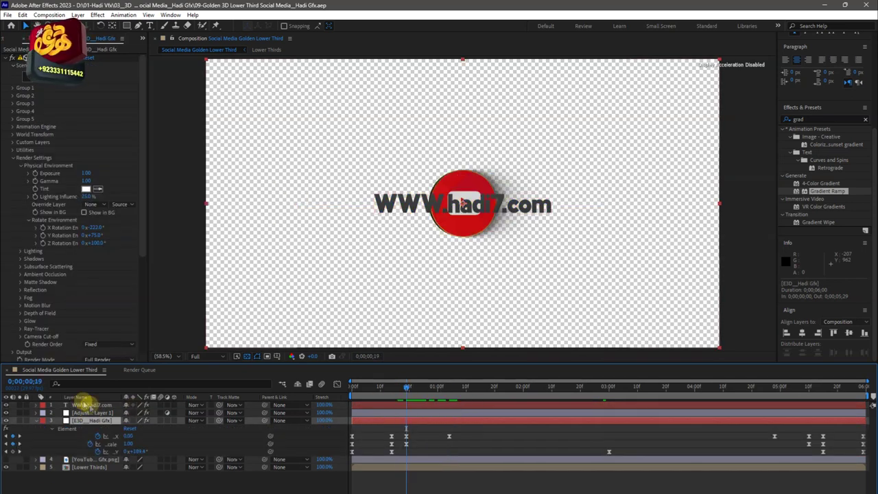
pyautogui.click(86, 405)
pyautogui.press('t')
pyautogui.click(59, 413)
pyautogui.click(392, 388)
pyautogui.click(127, 413)
pyautogui.write('0')
pyautogui.press('Return')
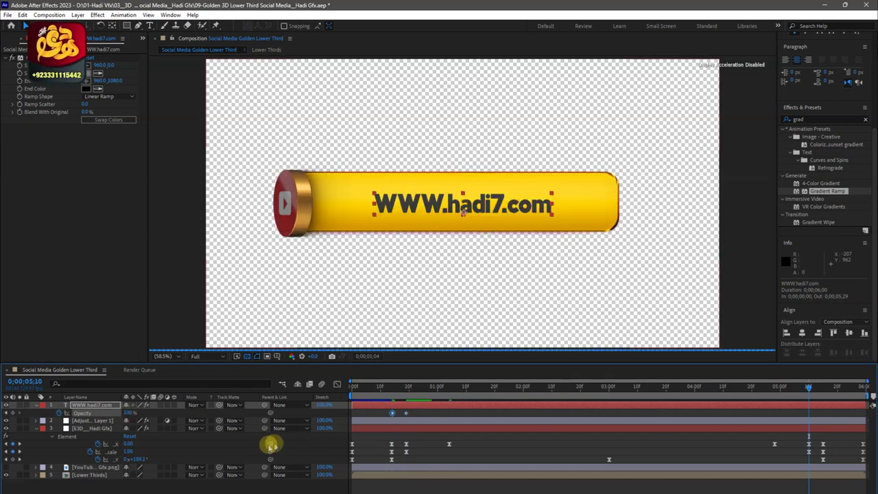
# Paste fade-out opacity keyframes near the end and delay the fade-in to about 0;00;00;24
pyautogui.click(392, 413)
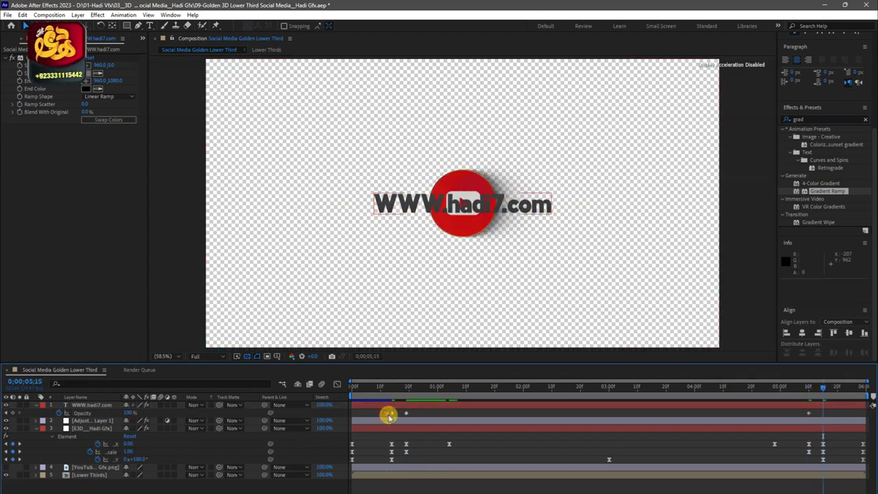
pyautogui.hotkey('ctrl', 'c')
pyautogui.hotkey('ctrl', 'v')
pyautogui.moveTo(410, 392)
pyautogui.mouseDown()
pyautogui.moveTo(393, 392)
pyautogui.moveTo(426, 414)
pyautogui.mouseUp()
pyautogui.moveTo(823, 413); pyautogui.dragTo(807, 413)
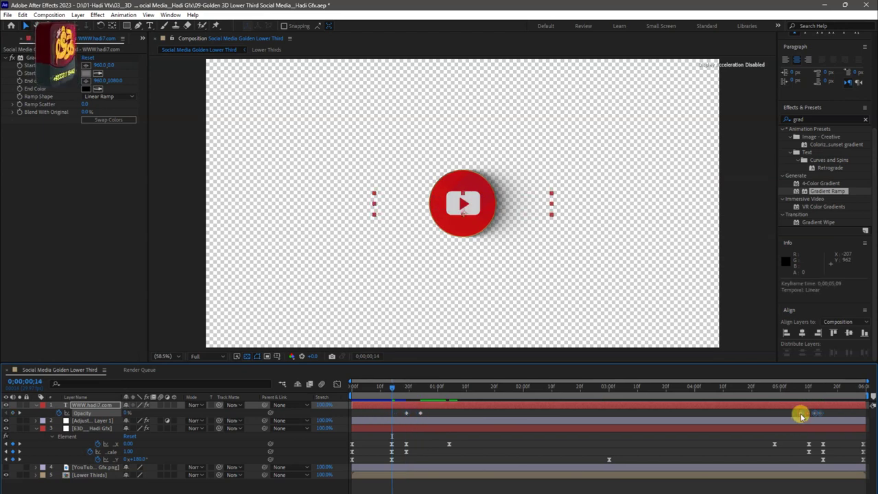
pyautogui.click(408, 388)
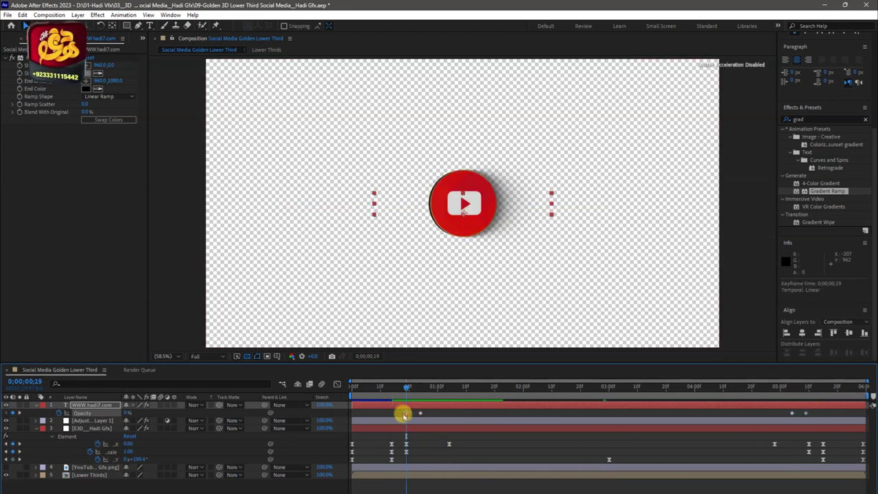
pyautogui.moveTo(421, 413)
pyautogui.mouseDown()
pyautogui.moveTo(429, 413)
pyautogui.moveTo(407, 388)
pyautogui.moveTo(415, 391)
pyautogui.mouseUp()
pyautogui.click(420, 391)
pyautogui.press('q')
pyautogui.click(422, 190)
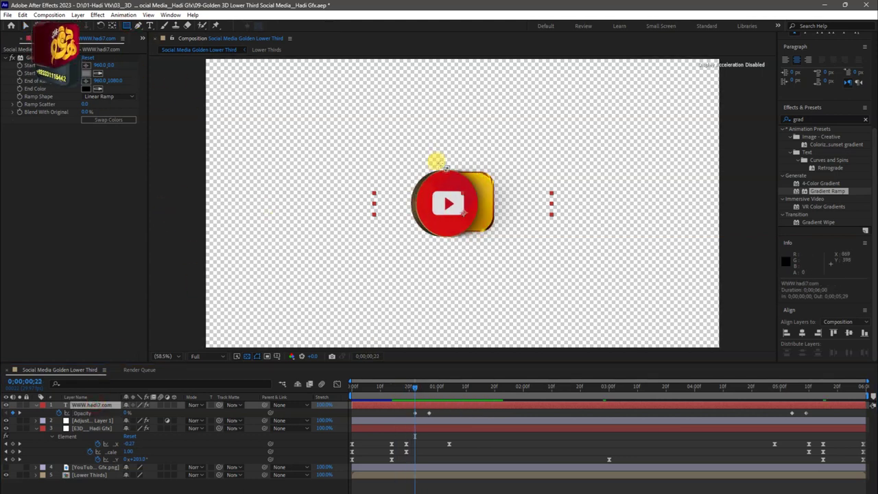
pyautogui.moveTo(464, 279); pyautogui.dragTo(466, 287)
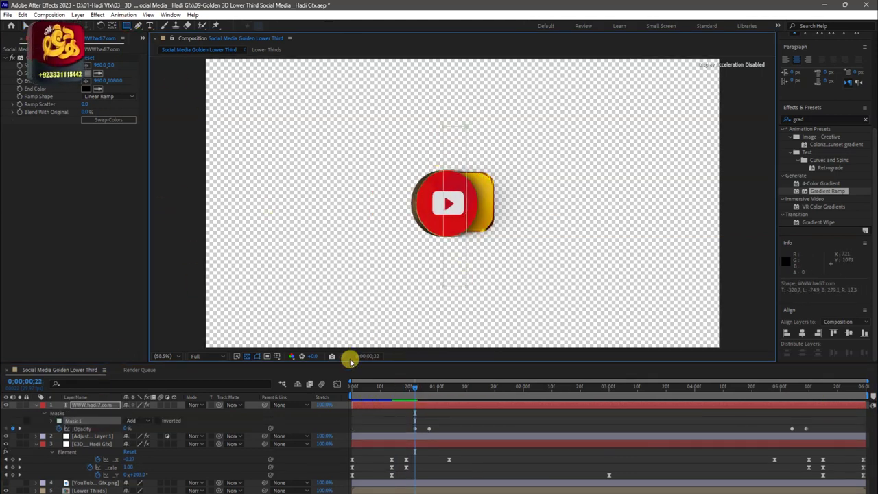
pyautogui.click(53, 420)
pyautogui.moveTo(415, 388); pyautogui.dragTo(448, 388)
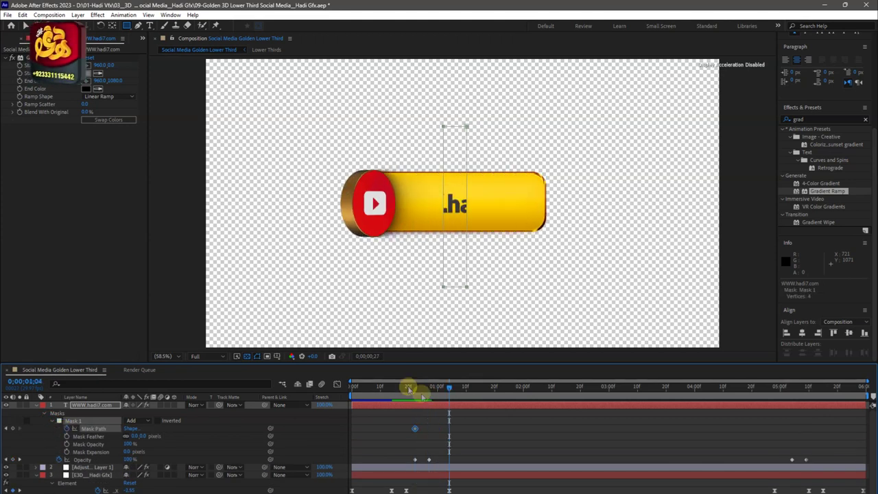
pyautogui.moveTo(454, 150); pyautogui.dragTo(577, 136)
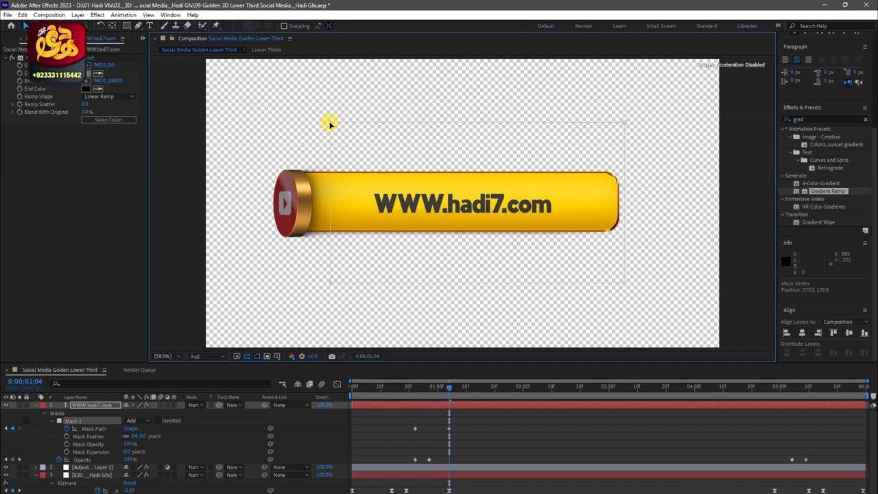
pyautogui.moveTo(444, 389); pyautogui.dragTo(418, 389)
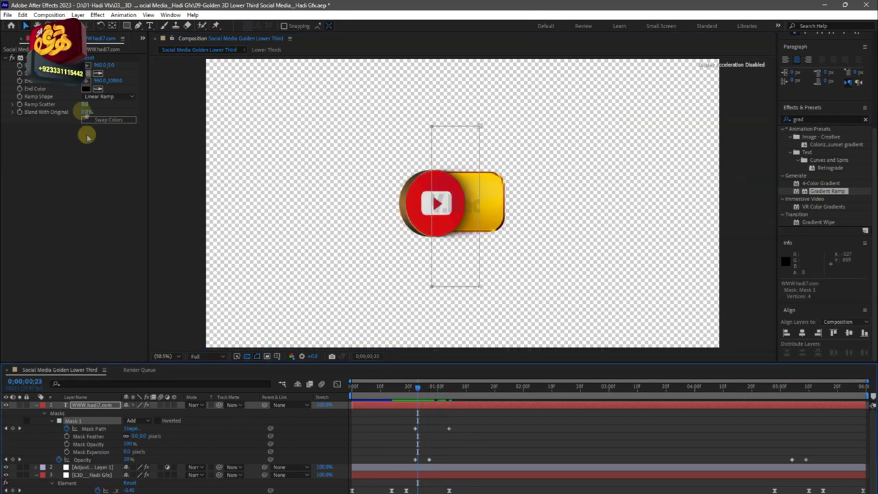
pyautogui.click(93, 405)
pyautogui.press('u')
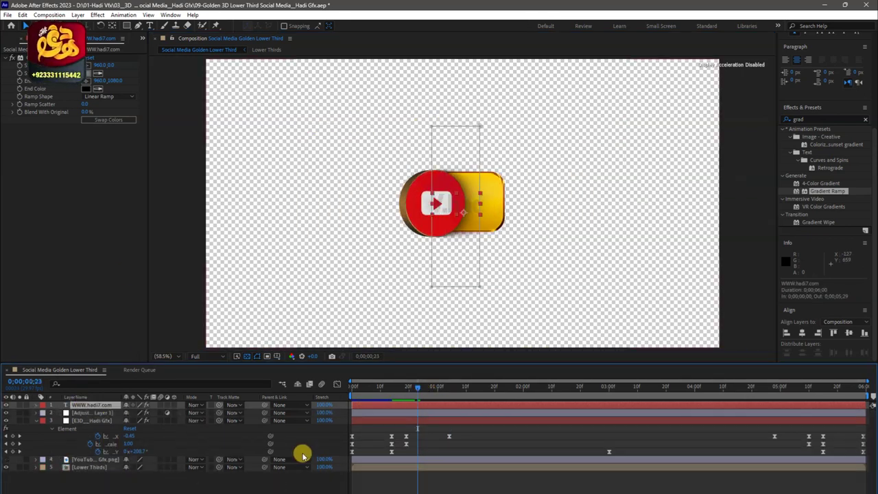
pyautogui.press('space')
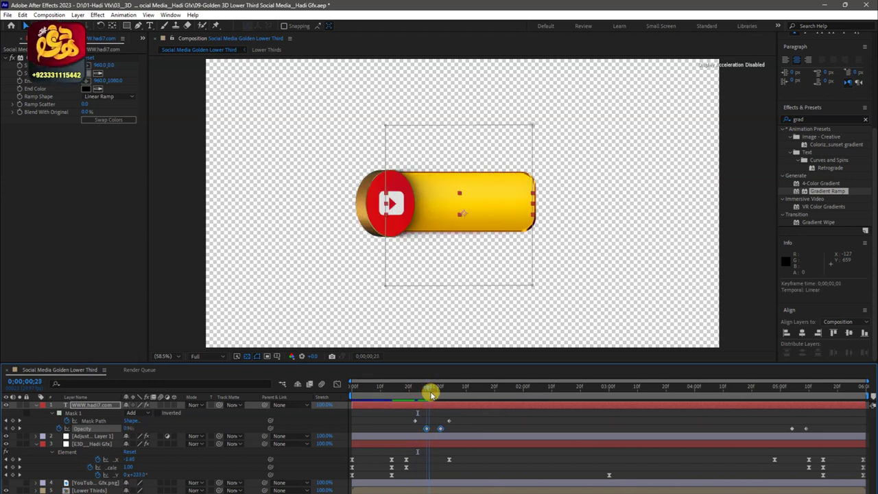
# Retime the reveal and paste reversed mask keyframes near 4;29–5;07 so the text wipes out around 5;05
pyautogui.click(415, 420)
pyautogui.moveTo(454, 424); pyautogui.dragTo(425, 432)
pyautogui.hotkey('ctrl', 'c')
pyautogui.click(774, 387)
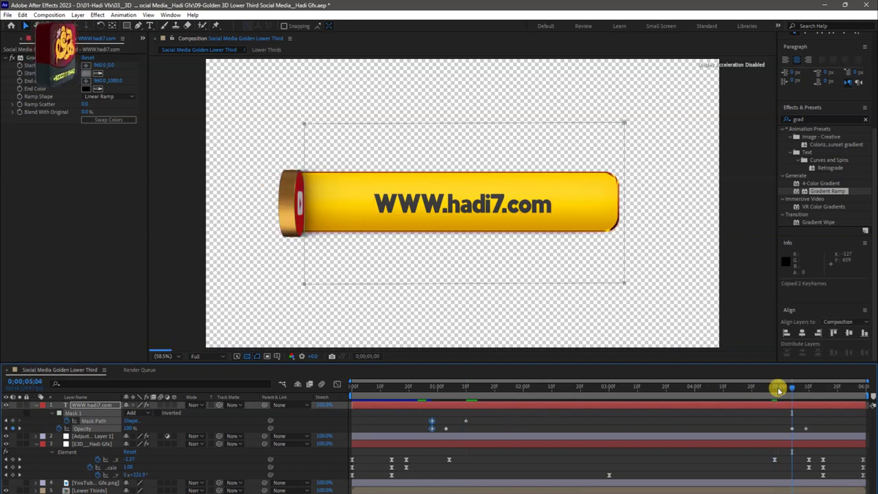
pyautogui.click(778, 389)
pyautogui.click(466, 420)
pyautogui.hotkey('ctrl', 'c')
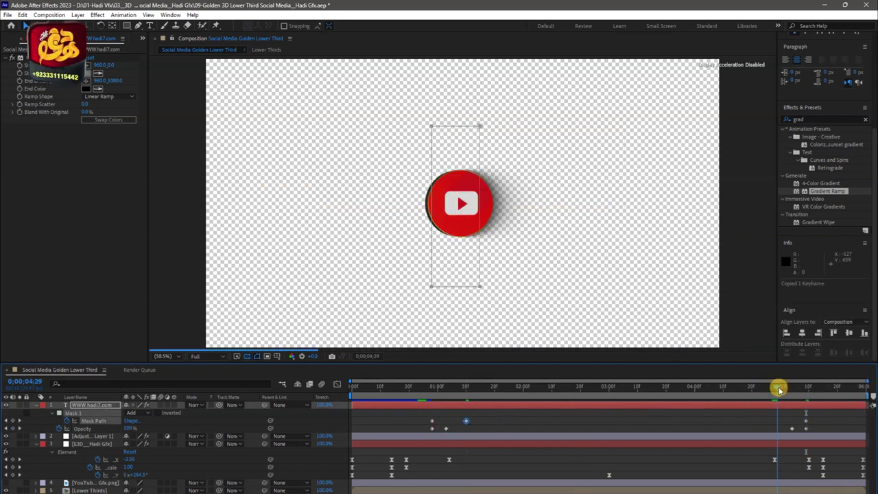
pyautogui.hotkey('ctrl', 'v')
pyautogui.click(800, 388)
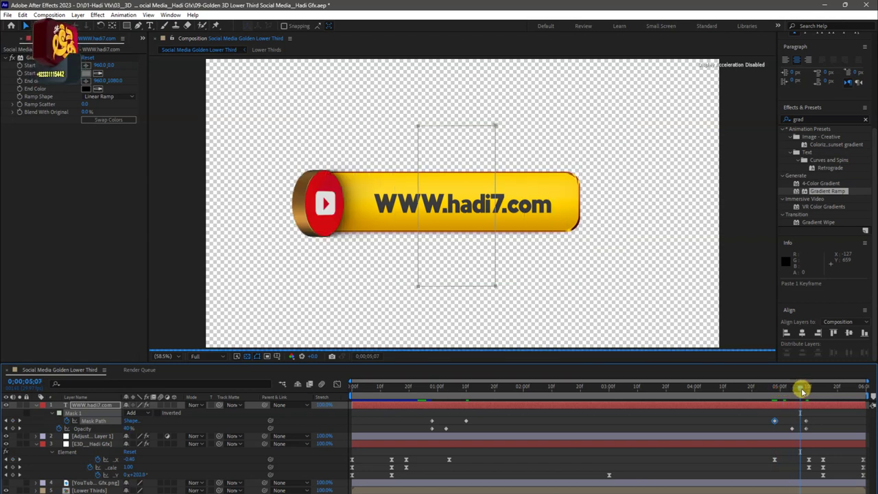
pyautogui.moveTo(754, 404)
pyautogui.mouseDown()
pyautogui.moveTo(820, 436)
pyautogui.moveTo(794, 421)
pyautogui.mouseUp()
pyautogui.click(787, 393)
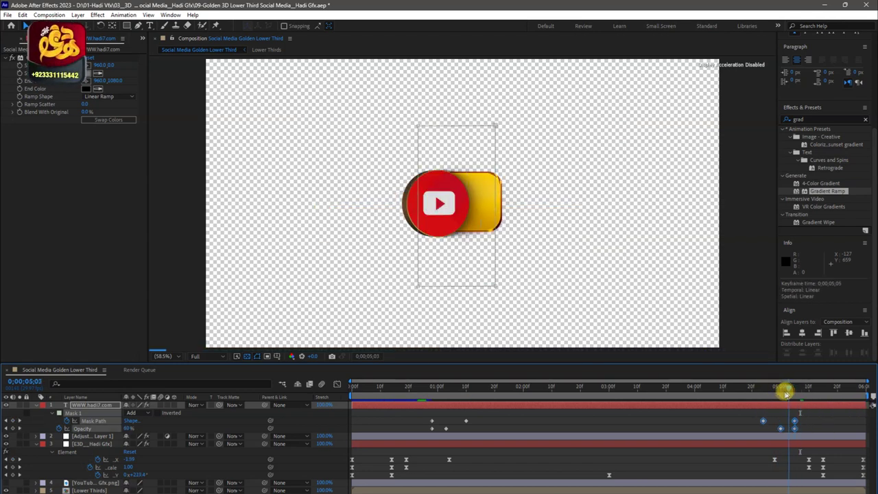
pyautogui.press('space')
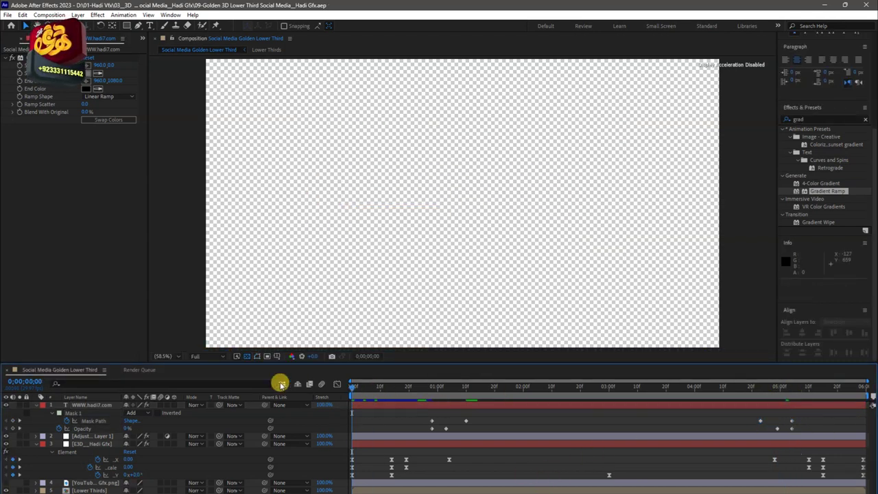
# Collapse the timeline's animated property rows back to plain layer rows for the final playback
pyautogui.press('u')
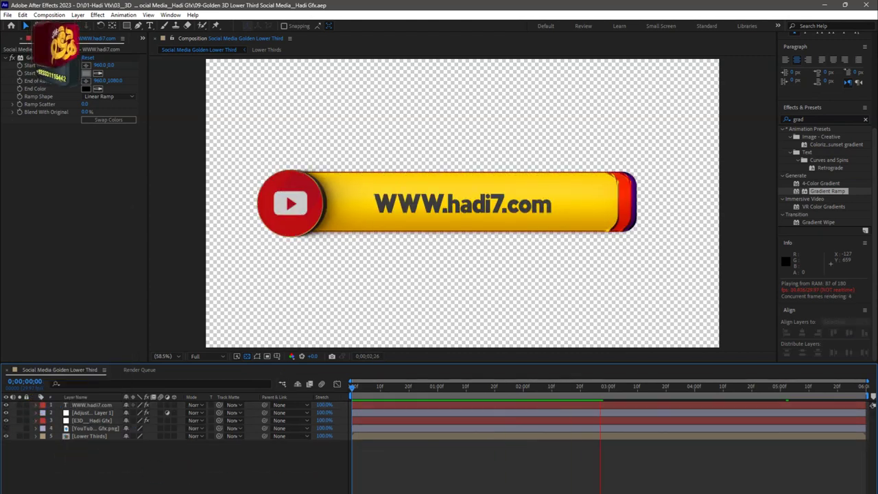